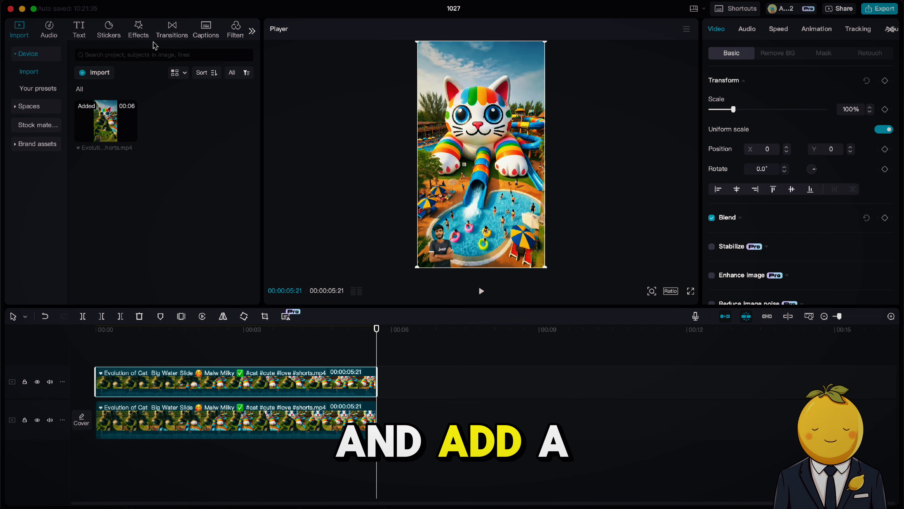
Step: Search the video effects for blur and add the Blur effect to the clip
{"action": "left_click", "coordinate": [101, 54]}
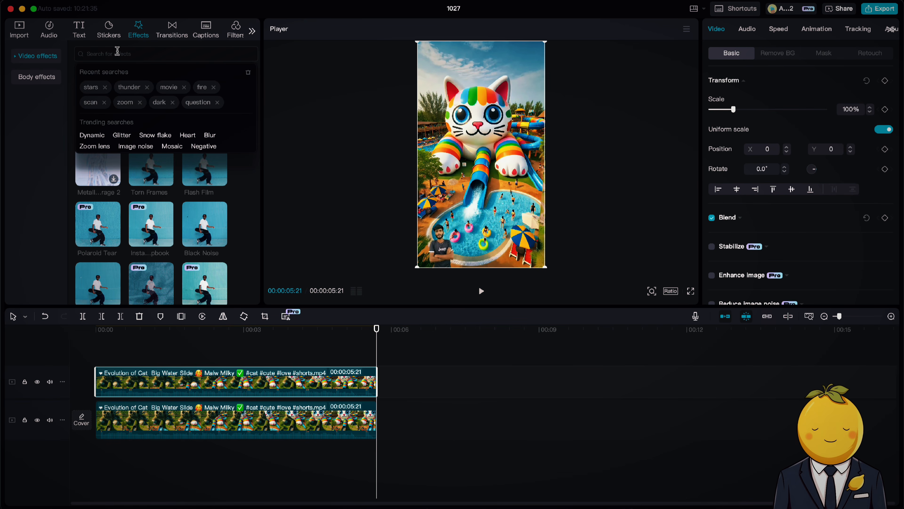
{"action": "type", "text": "blur"}
{"action": "key", "text": "Return"}
{"action": "left_click", "coordinate": [103, 122]}
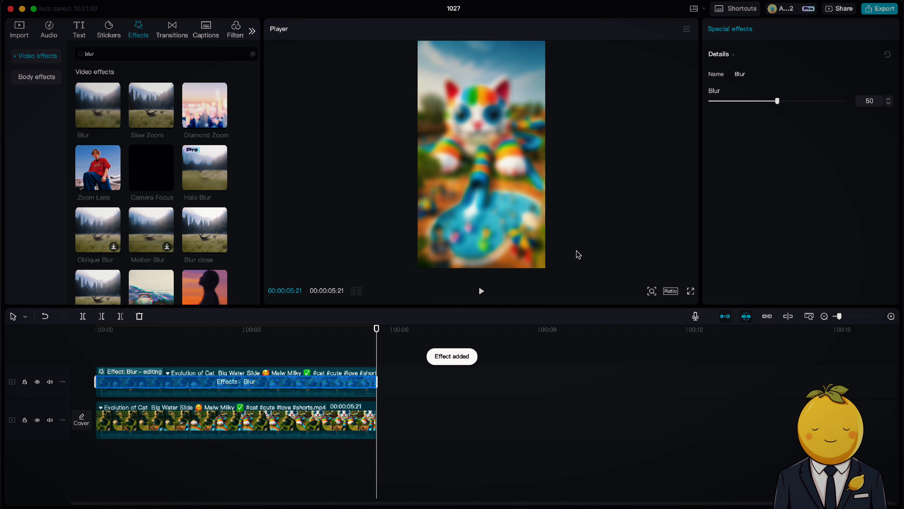
Step: Apply a rectangle mask to the clip, sized and positioned over the person in the lower-left corner
{"action": "left_click", "coordinate": [778, 54]}
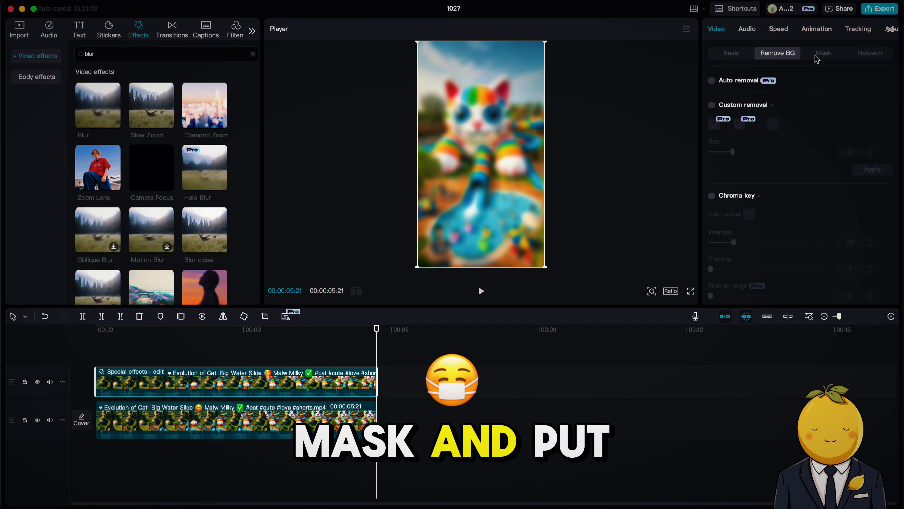
{"action": "left_click", "coordinate": [809, 56]}
{"action": "left_click", "coordinate": [726, 155]}
{"action": "left_click_drag", "start_coordinate": [529, 105], "coordinate": [453, 221]}
{"action": "left_click_drag", "start_coordinate": [400, 265], "coordinate": [411, 265]}
{"action": "left_click_drag", "start_coordinate": [427, 244], "coordinate": [443, 243]}
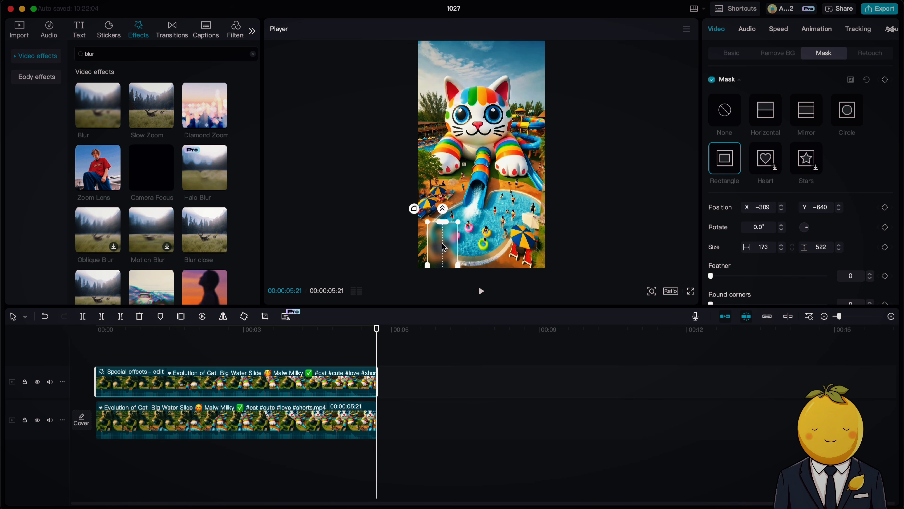
Step: Export a 4K PNG still frame of the video named 1027 to the Downloads folder
{"action": "left_click", "coordinate": [336, 330]}
{"action": "key", "text": "space"}
{"action": "left_click", "coordinate": [687, 30]}
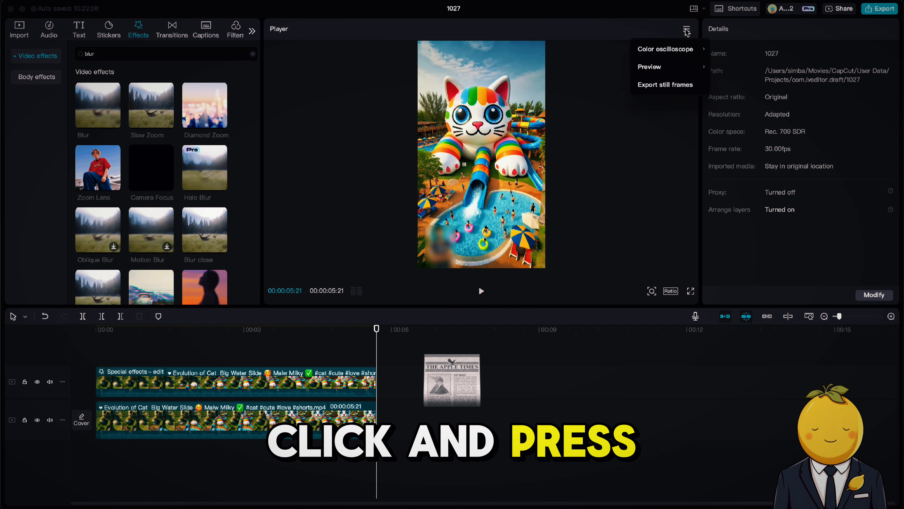
{"action": "left_click", "coordinate": [664, 85]}
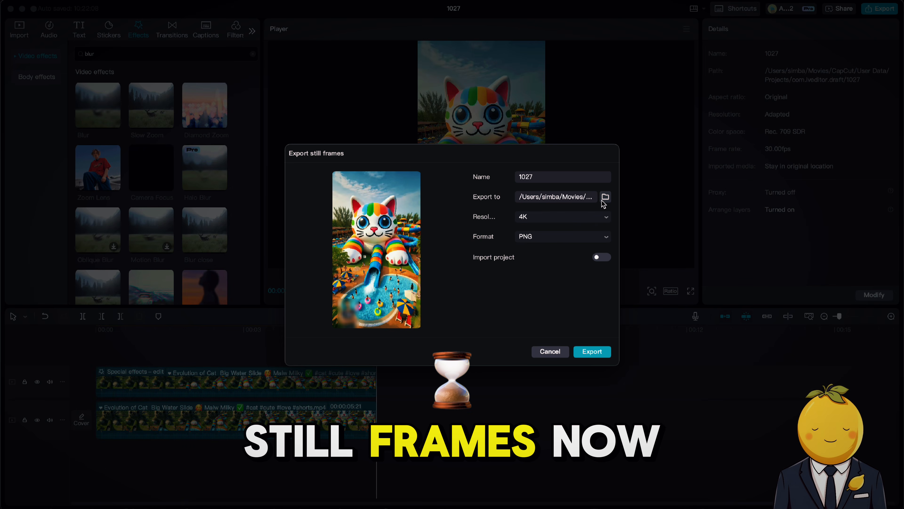
{"action": "left_click", "coordinate": [605, 197]}
{"action": "left_click", "coordinate": [280, 198]}
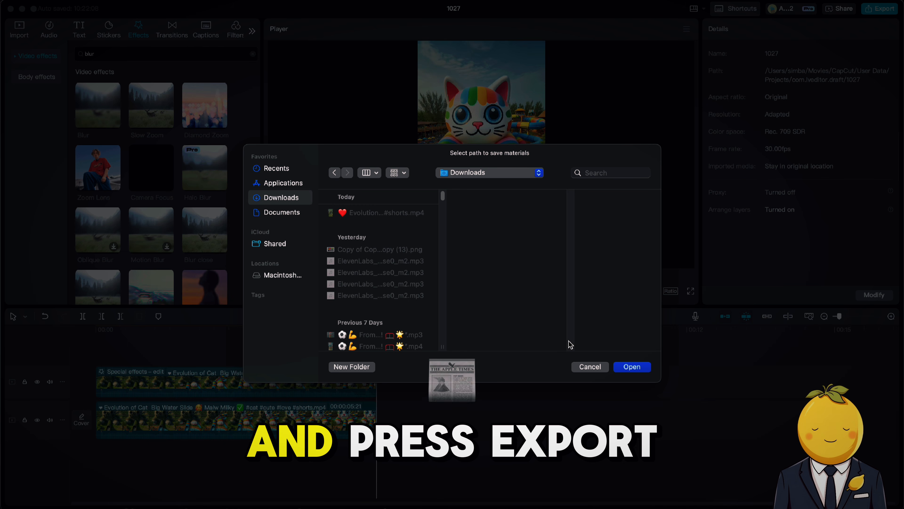
{"action": "left_click", "coordinate": [627, 369]}
{"action": "left_click", "coordinate": [593, 351]}
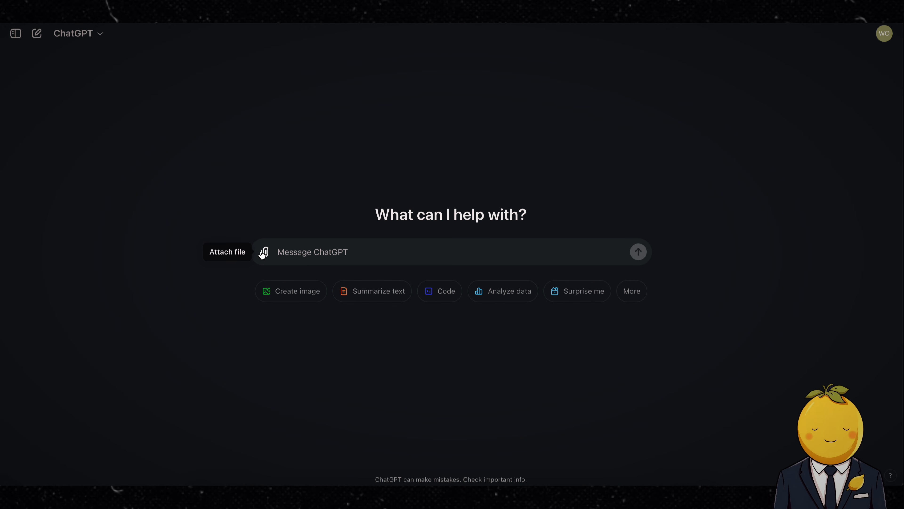
Step: In ChatGPT, attach the still frame, ask "please tell me what image prompt they used to create this image", and select the suggested prompt
{"action": "left_click", "coordinate": [263, 252]}
{"action": "left_click", "coordinate": [305, 315]}
{"action": "scroll", "coordinate": [283, 187], "scroll_direction": "up", "scroll_amount": 5}
{"action": "left_click", "coordinate": [263, 196]}
{"action": "left_click", "coordinate": [723, 333]}
{"action": "type", "text": "please tell me what image prompt they us"}
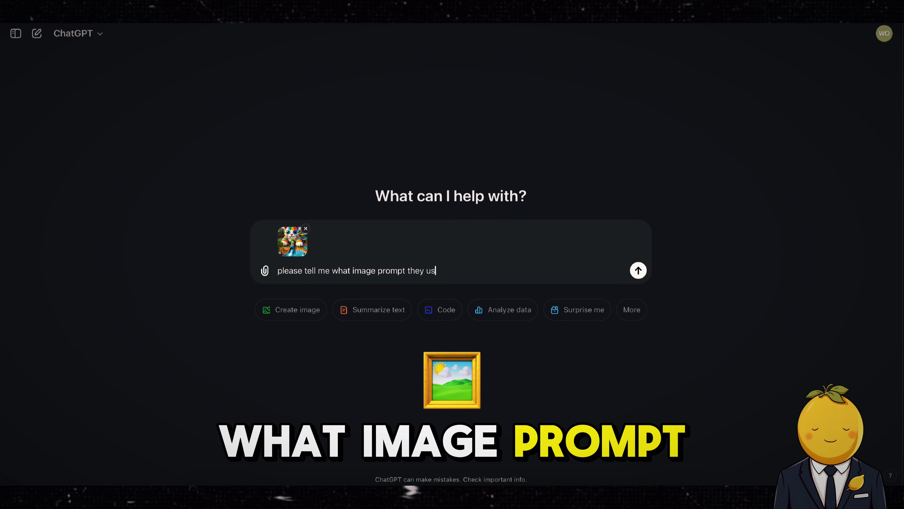
{"action": "type", "text": "ed to create this image"}
{"action": "key", "text": "Return"}
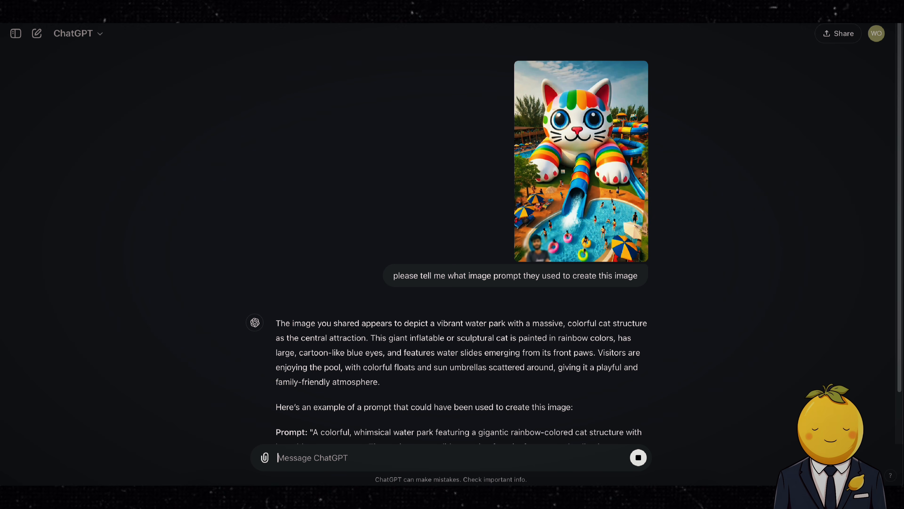
{"action": "left_click_drag", "start_coordinate": [315, 297], "coordinate": [566, 357]}
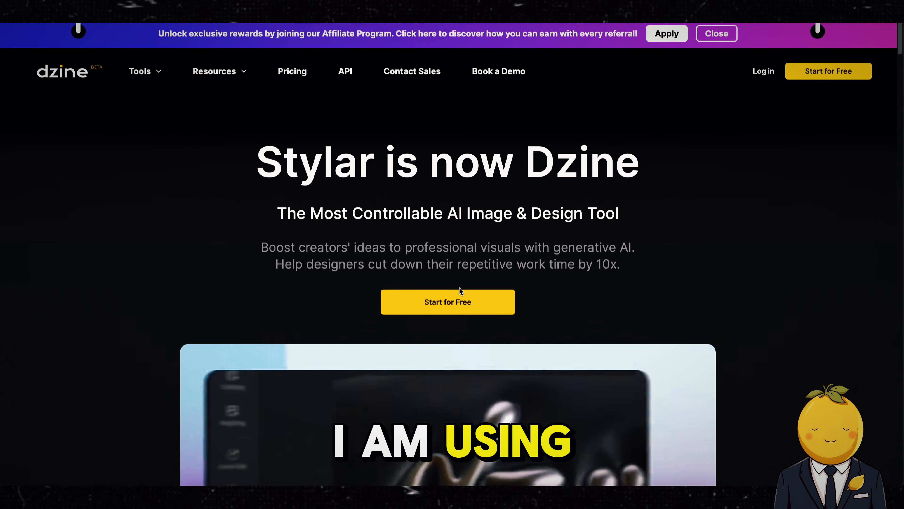
Step: Switch to the Dzine website, start for free, and open the Text-to-Image tool
{"action": "scroll", "coordinate": [460, 289], "scroll_direction": "down", "scroll_amount": 8}
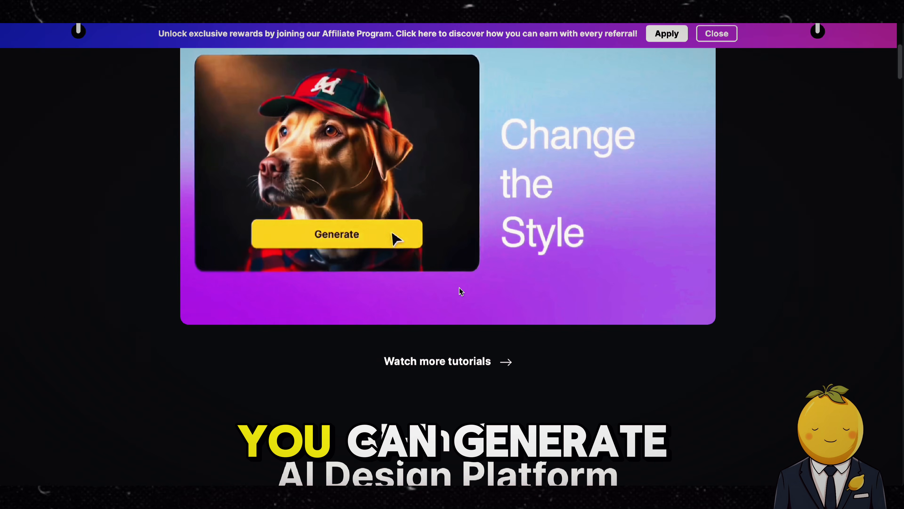
{"action": "scroll", "coordinate": [459, 289], "scroll_direction": "up", "scroll_amount": 4}
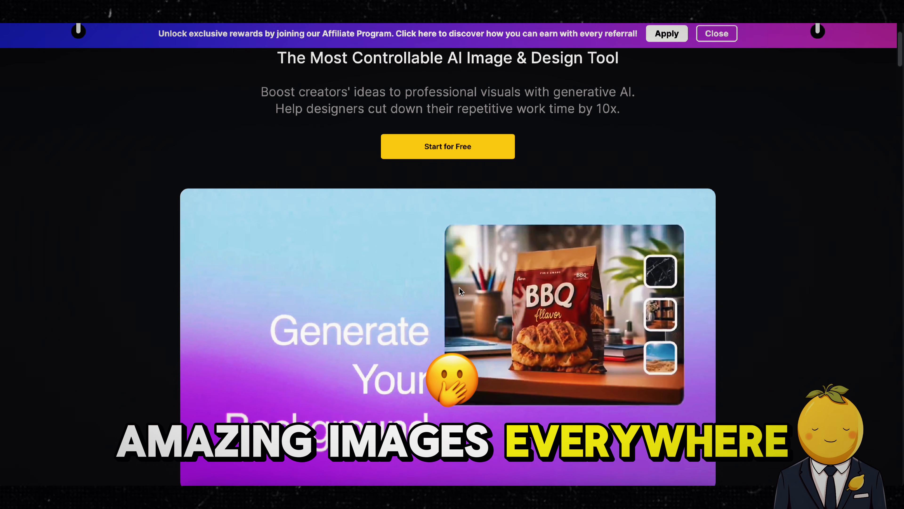
{"action": "scroll", "coordinate": [459, 287], "scroll_direction": "up", "scroll_amount": 4}
{"action": "left_click", "coordinate": [459, 288]}
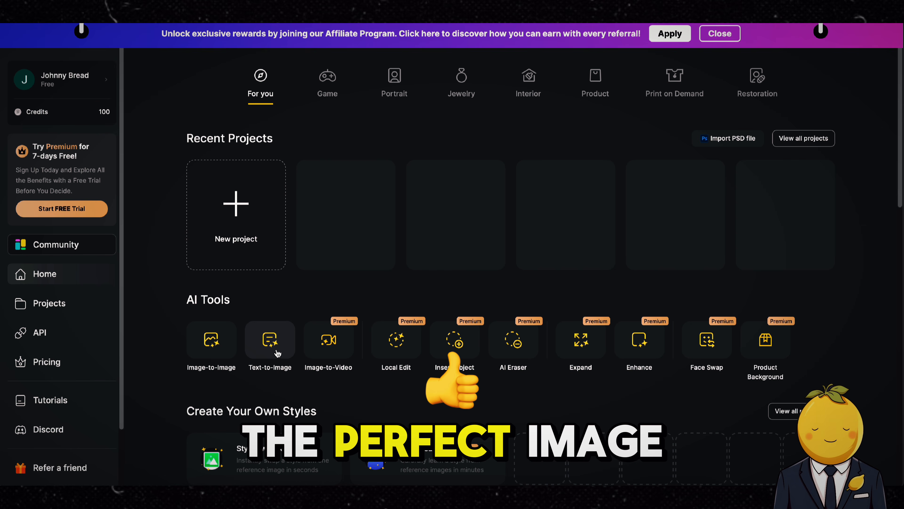
{"action": "left_click", "coordinate": [265, 346]}
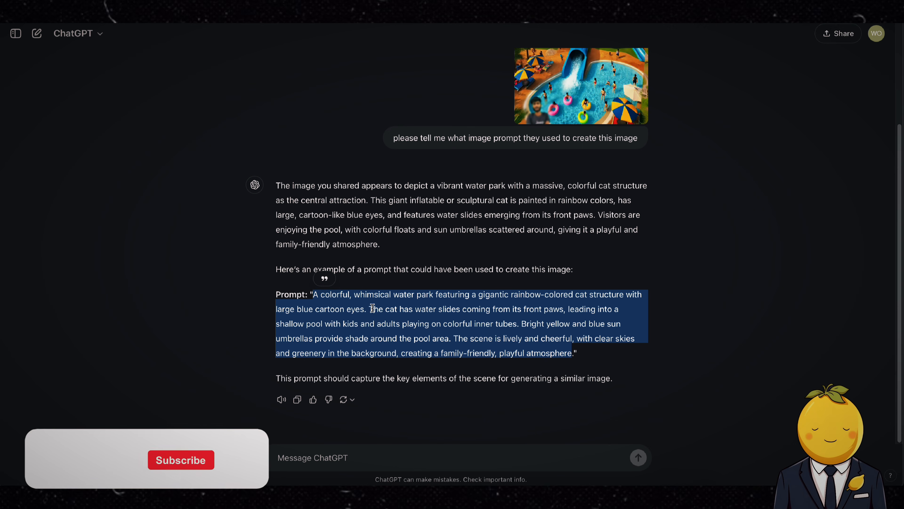
Step: Copy the suggested prompt from ChatGPT and paste it into the Dzine prompt field
{"action": "right_click", "coordinate": [374, 307]}
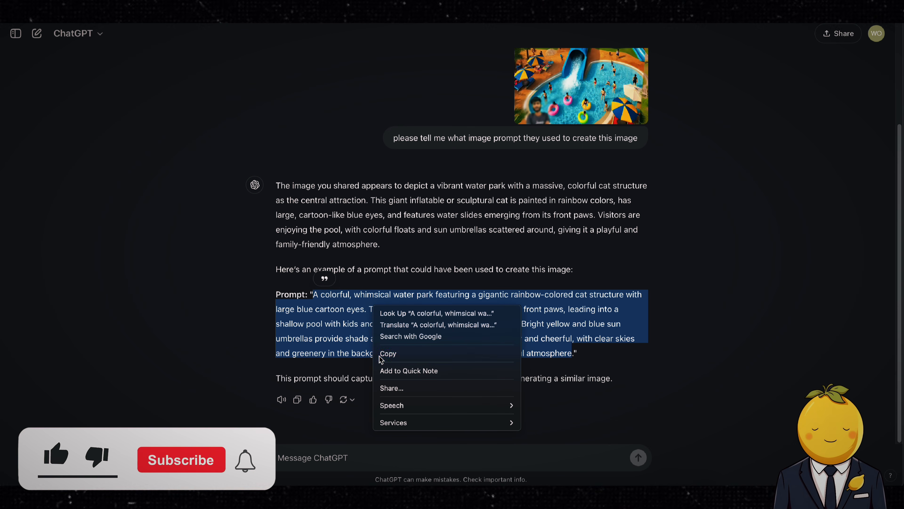
{"action": "left_click", "coordinate": [387, 353]}
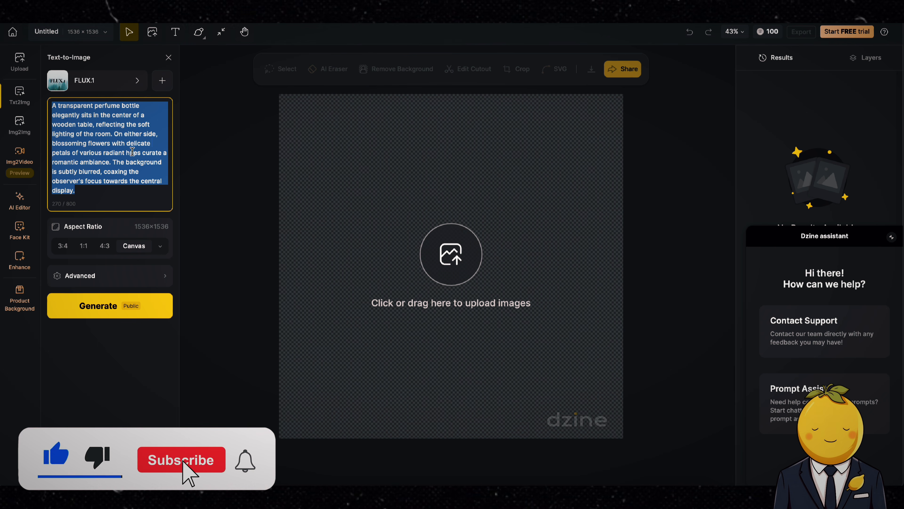
{"action": "key", "text": "ctrl+v"}
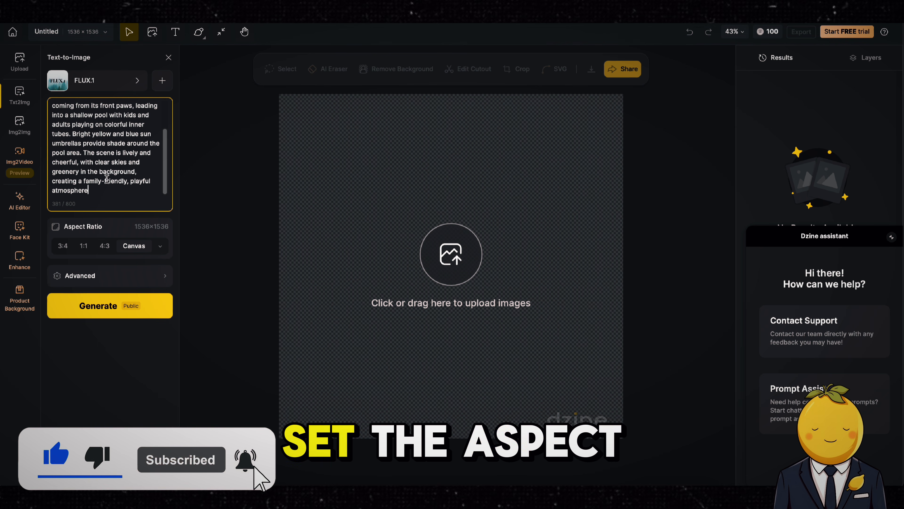
Step: Set the aspect ratio to Mobile 9:16 and generate the images
{"action": "left_click", "coordinate": [161, 247]}
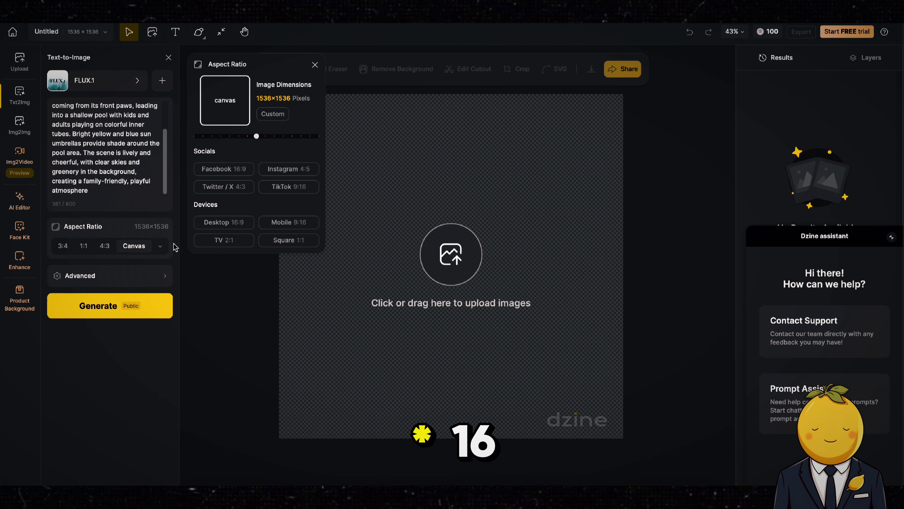
{"action": "left_click", "coordinate": [281, 222]}
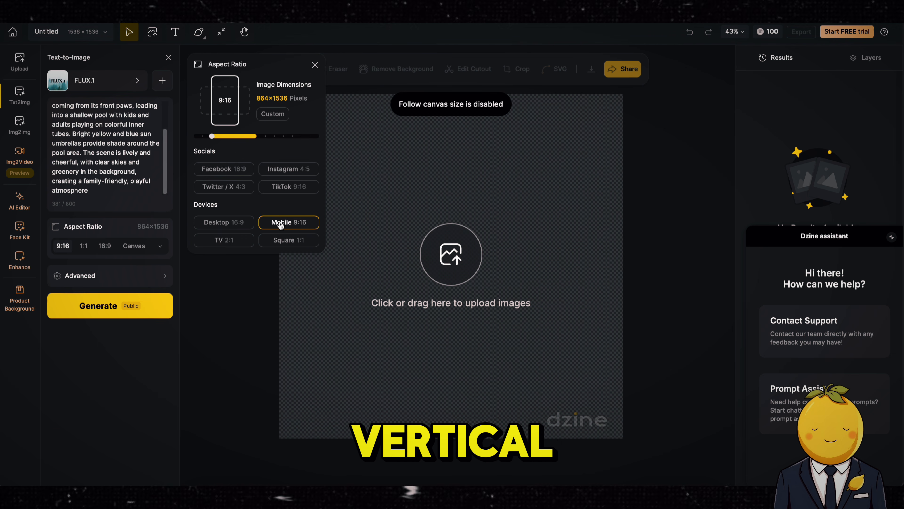
{"action": "left_click", "coordinate": [106, 306]}
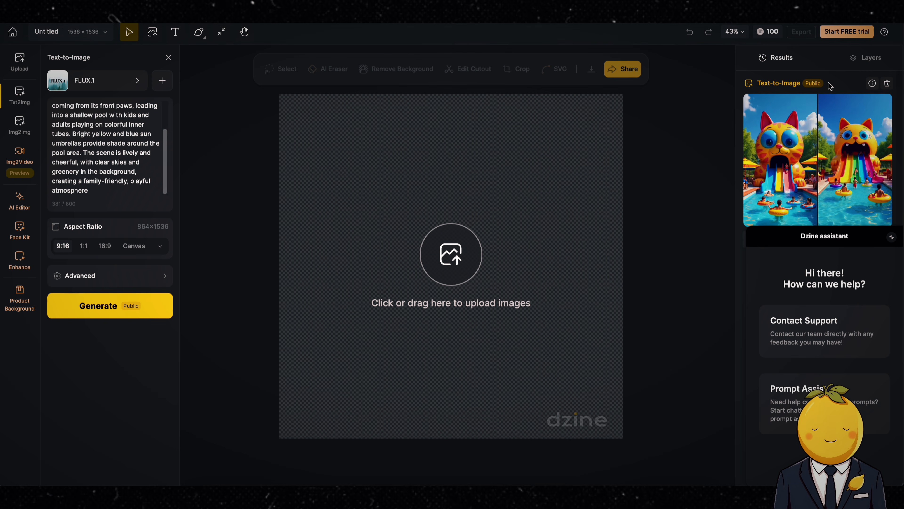
{"action": "mouse_move", "coordinate": [794, 146]}
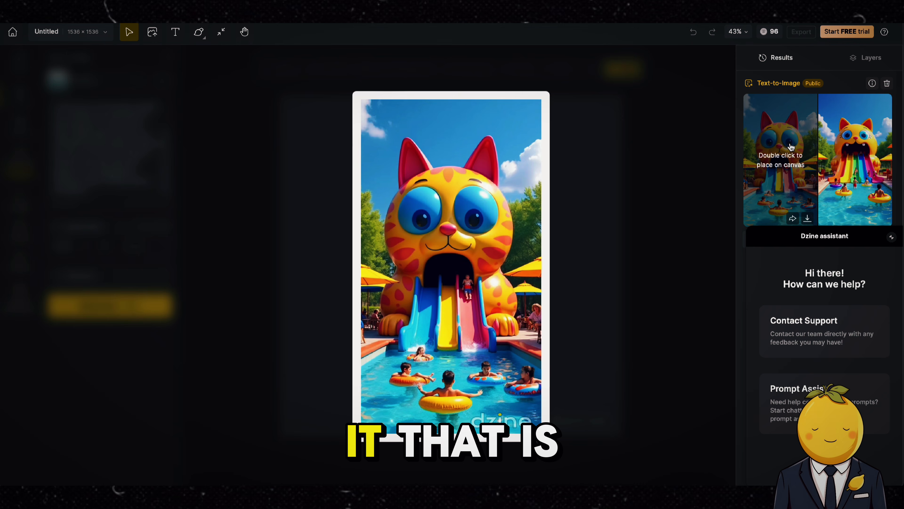
{"action": "mouse_move", "coordinate": [862, 148]}
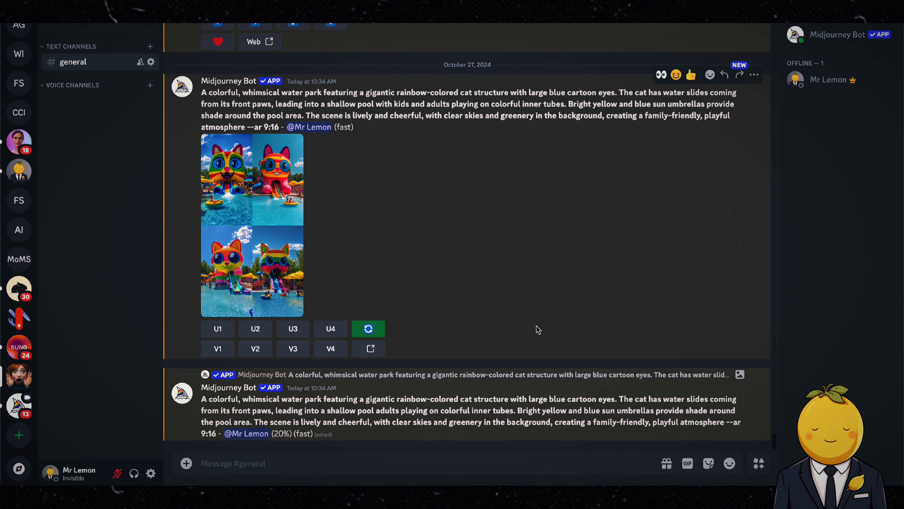
Step: Open a Midjourney image generated from the same prompt in Discord
{"action": "left_click", "coordinate": [274, 303]}
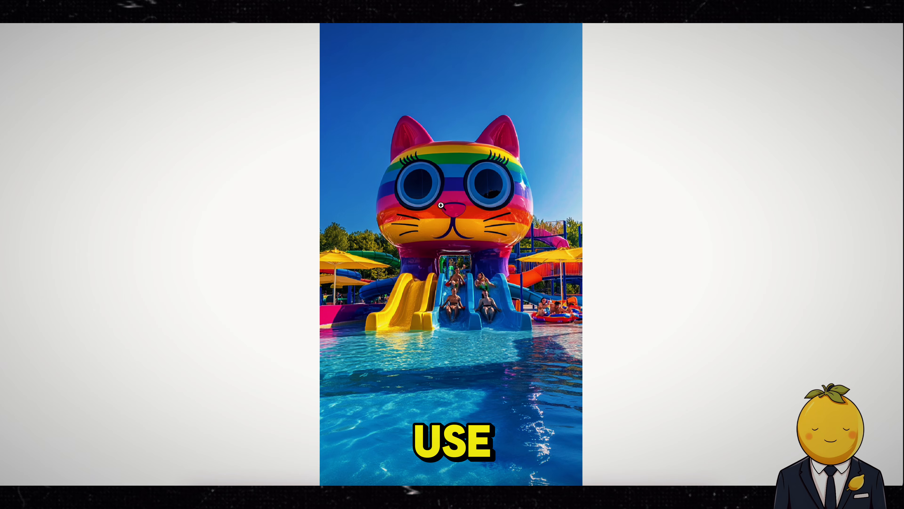
{"action": "right_click", "coordinate": [440, 205]}
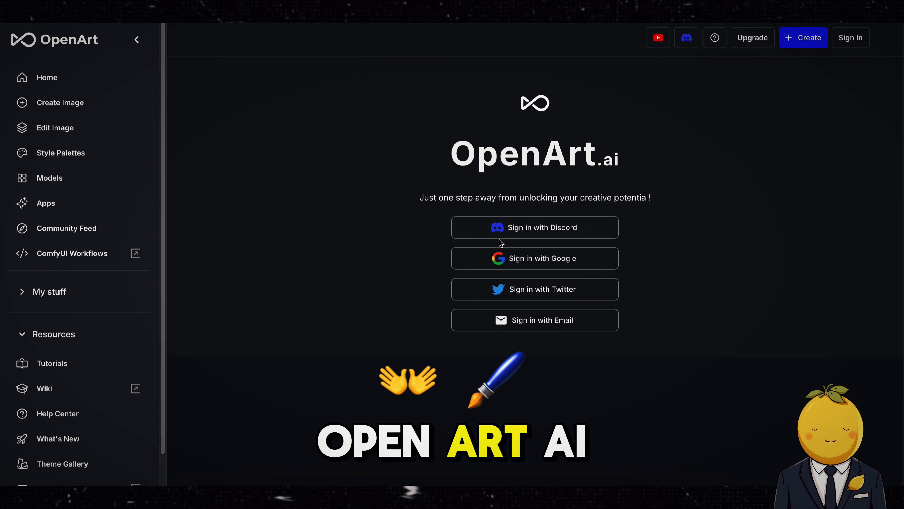
Step: Sign in to OpenArt with Google and dismiss the Turbo Mode popup
{"action": "left_click", "coordinate": [539, 263]}
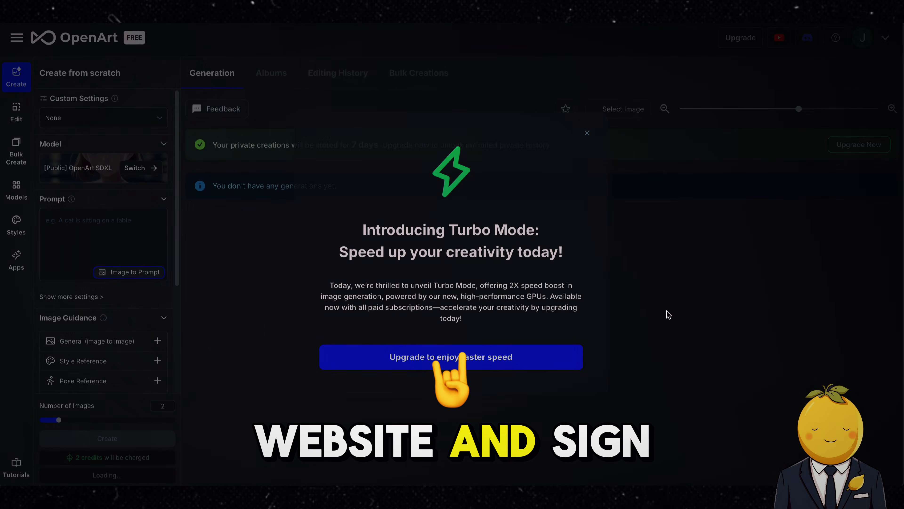
{"action": "left_click", "coordinate": [587, 133]}
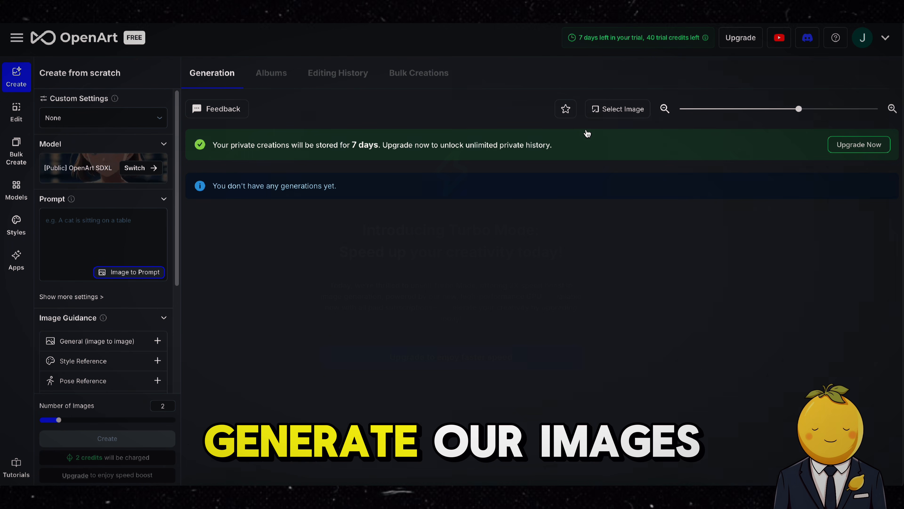
Step: Paste the copied prompt into the OpenArt prompt field and create images
{"action": "right_click", "coordinate": [88, 222]}
{"action": "left_click", "coordinate": [103, 250]}
{"action": "left_click", "coordinate": [89, 118]}
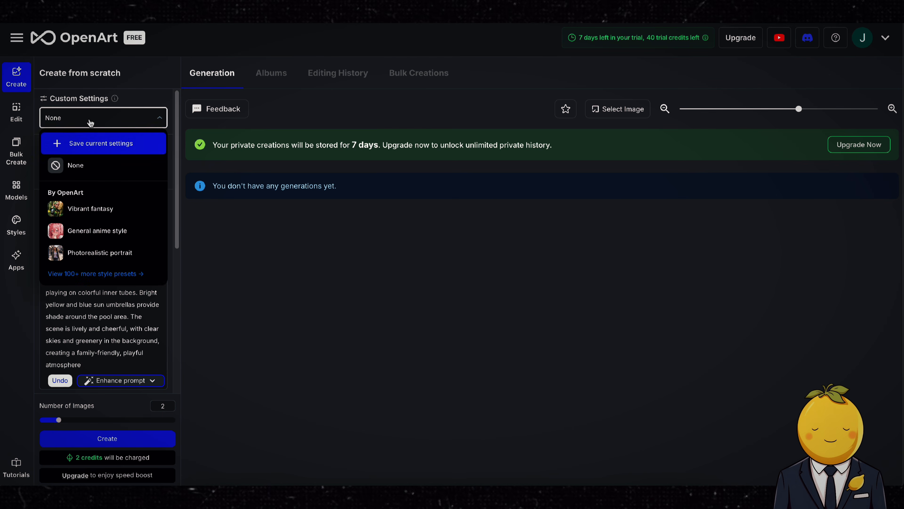
{"action": "scroll", "coordinate": [81, 319], "scroll_direction": "down", "scroll_amount": 8}
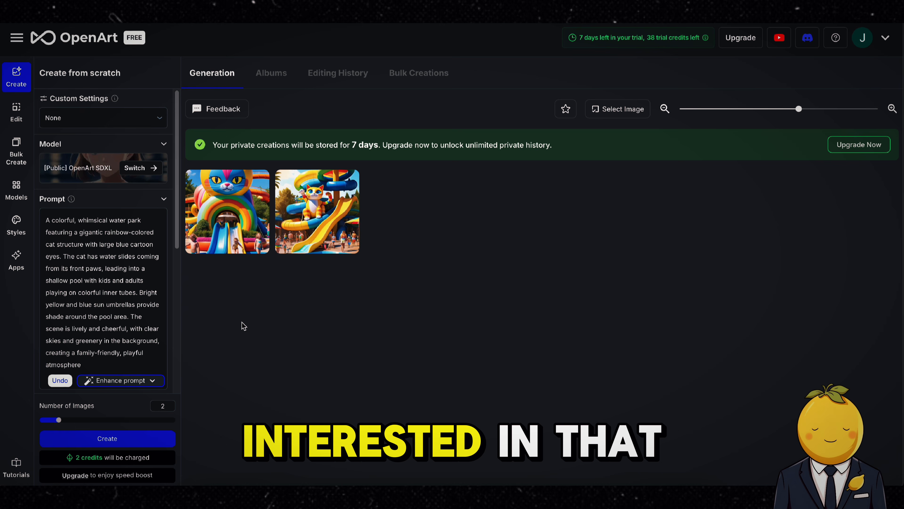
{"action": "mouse_move", "coordinate": [225, 211]}
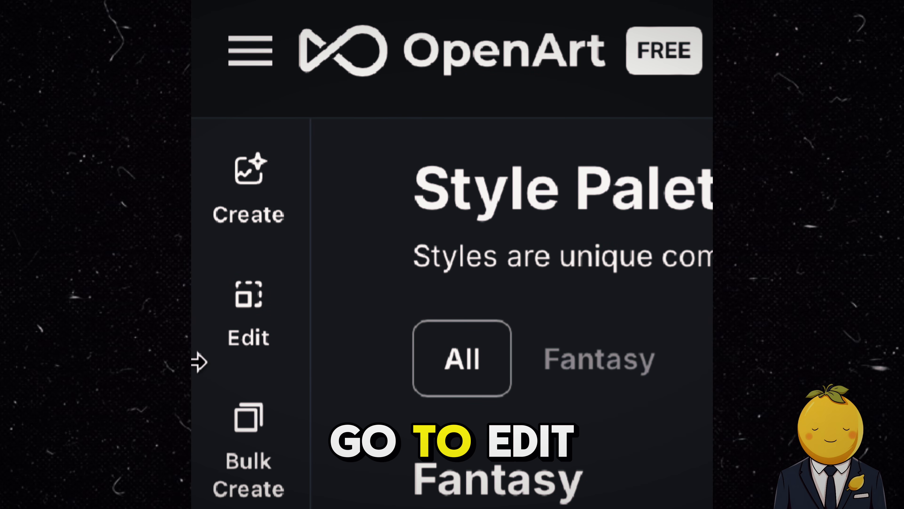
Step: Open the Edit workspace and upload a downloaded cat water-slide image from Downloads to the canvas
{"action": "left_click", "coordinate": [16, 117]}
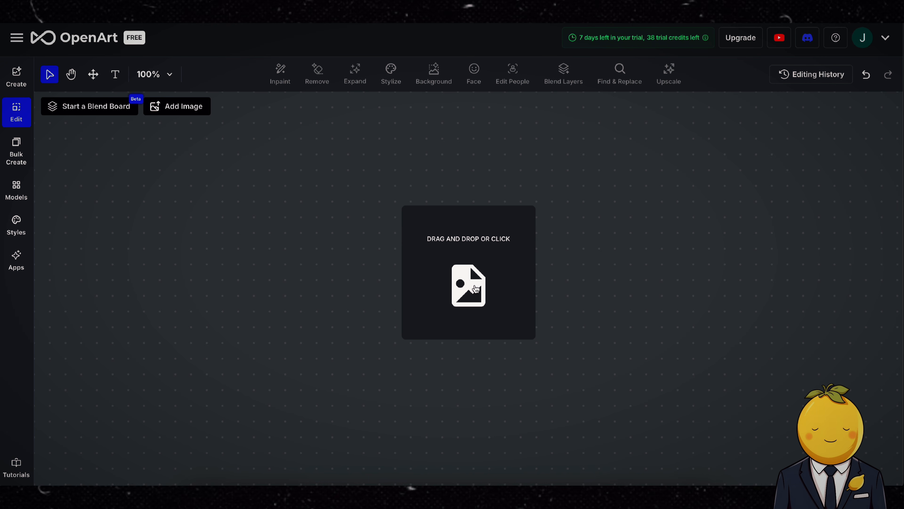
{"action": "left_click", "coordinate": [476, 289]}
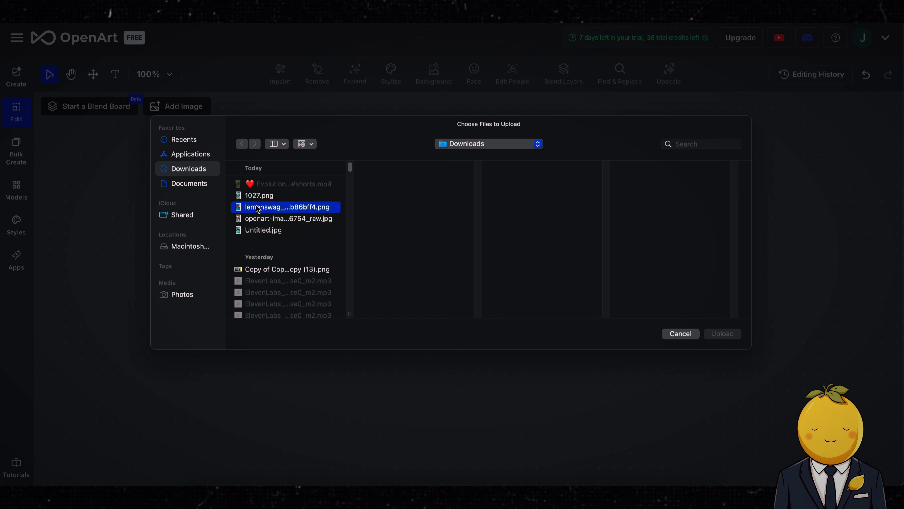
{"action": "left_click", "coordinate": [722, 333]}
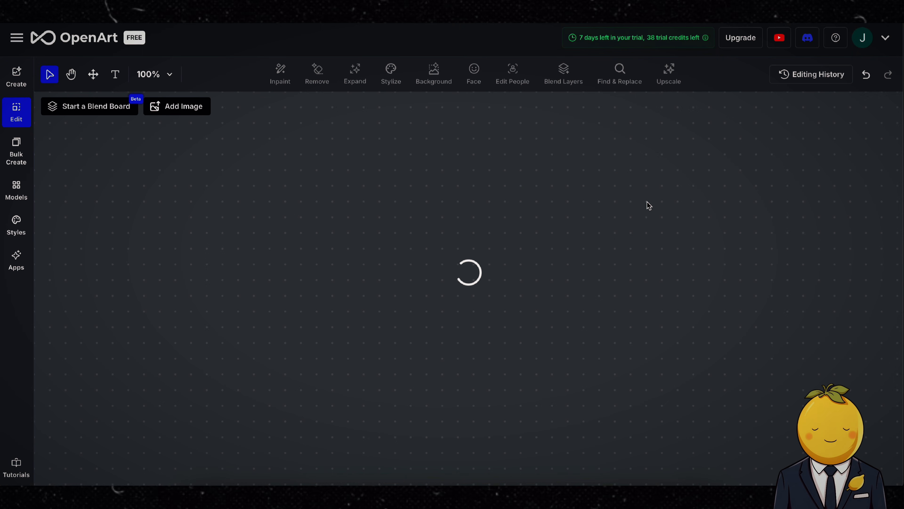
Step: Open Stylize, browse the style reference examples and stylize the cat image with the Grass style
{"action": "left_click", "coordinate": [388, 77]}
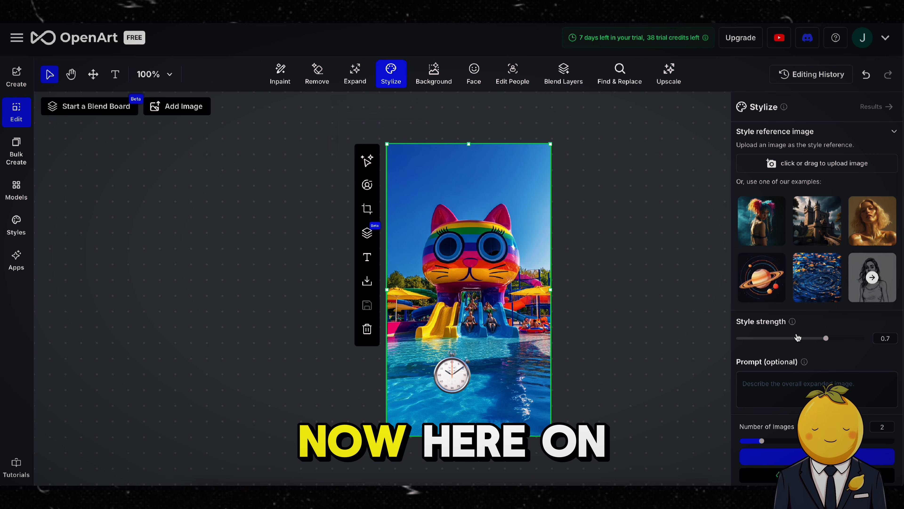
{"action": "left_click", "coordinate": [873, 277]}
{"action": "scroll", "coordinate": [872, 282], "scroll_direction": "down", "scroll_amount": 1}
{"action": "scroll", "coordinate": [872, 282], "scroll_direction": "down", "scroll_amount": 15}
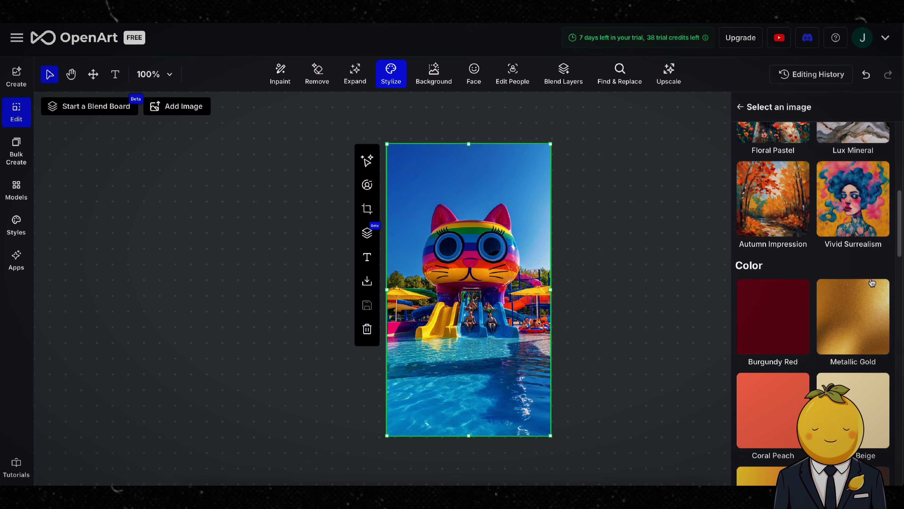
{"action": "scroll", "coordinate": [872, 282], "scroll_direction": "down", "scroll_amount": 5}
{"action": "scroll", "coordinate": [787, 283], "scroll_direction": "up", "scroll_amount": 4}
{"action": "left_click", "coordinate": [764, 242]}
{"action": "scroll", "coordinate": [819, 285], "scroll_direction": "down", "scroll_amount": 8}
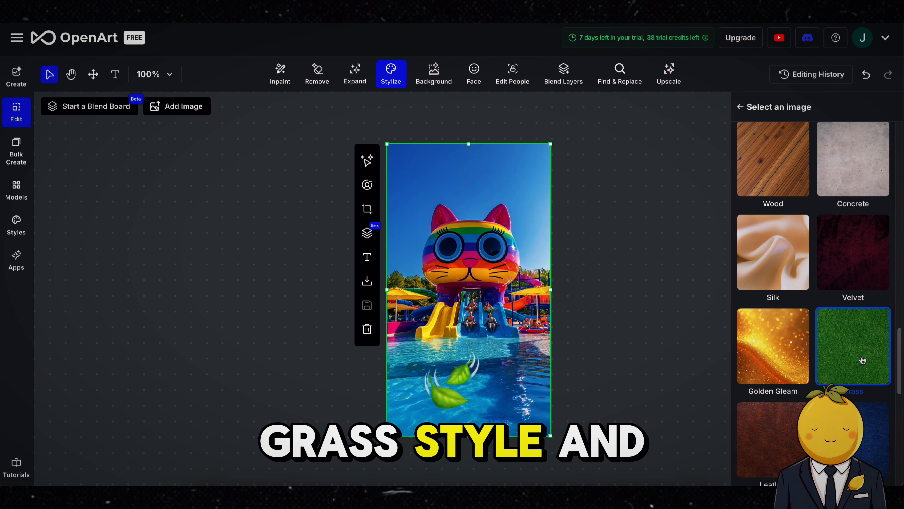
{"action": "left_click", "coordinate": [864, 351]}
{"action": "scroll", "coordinate": [862, 360], "scroll_direction": "down", "scroll_amount": 2}
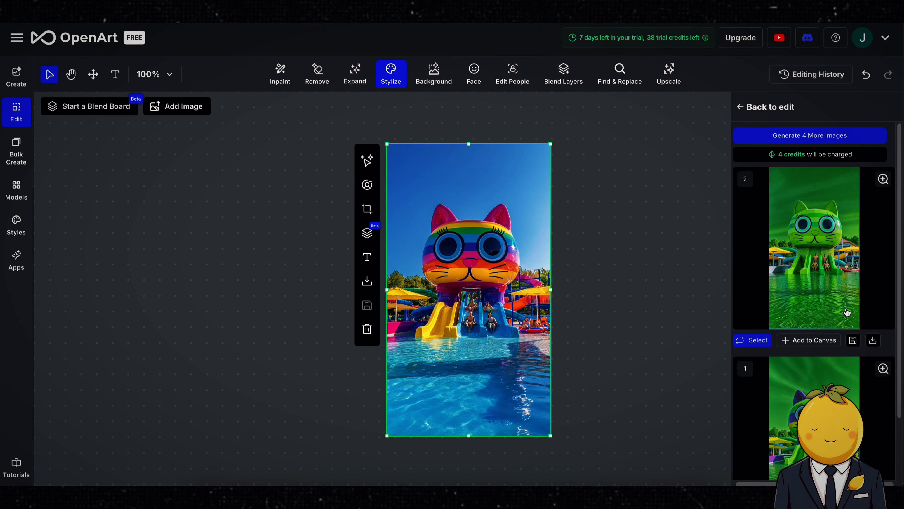
Step: Return to the Stylize settings and generate images using the Mystic Fantasy castle example as style reference
{"action": "left_click", "coordinate": [745, 111]}
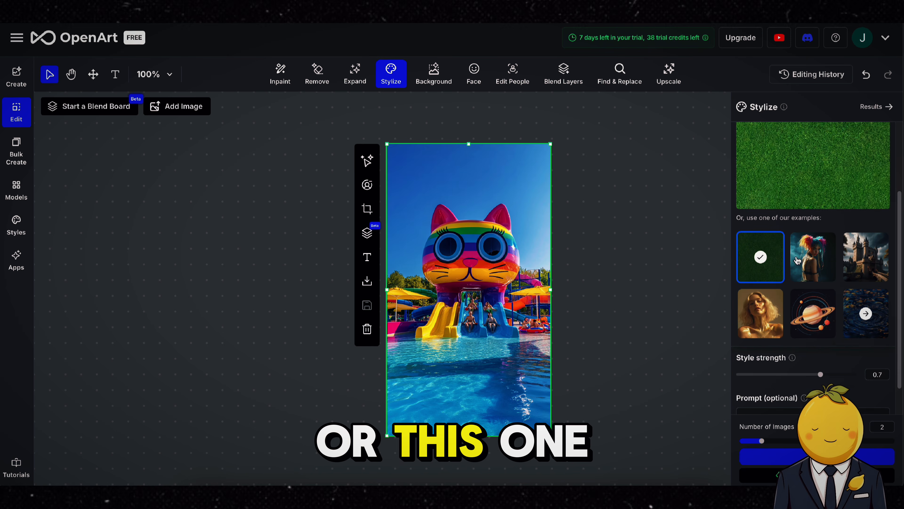
{"action": "left_click", "coordinate": [866, 323]}
{"action": "scroll", "coordinate": [866, 249], "scroll_direction": "down", "scroll_amount": 3}
{"action": "left_click", "coordinate": [865, 179]}
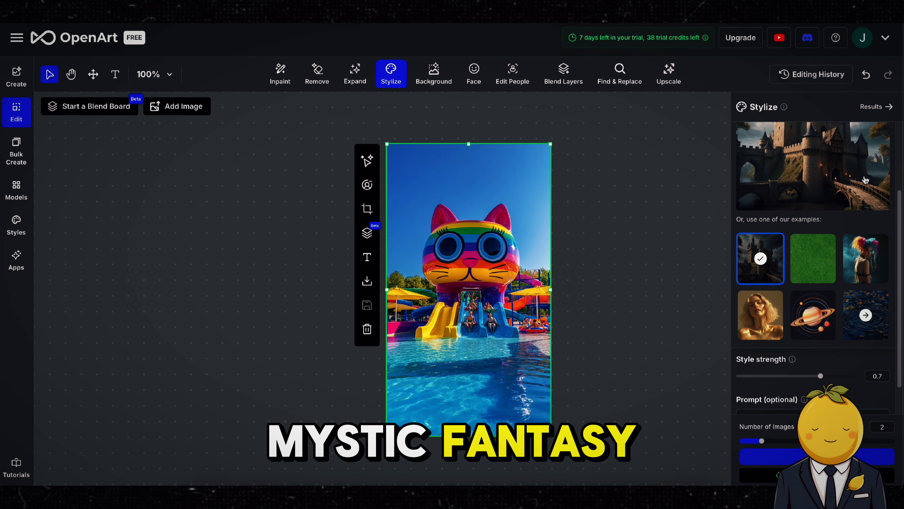
{"action": "left_click", "coordinate": [817, 456]}
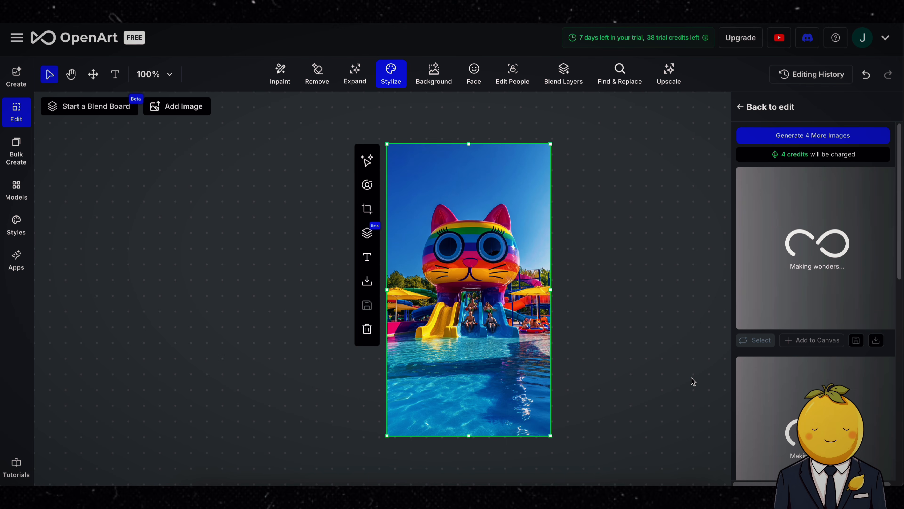
{"action": "scroll", "coordinate": [871, 343], "scroll_direction": "down", "scroll_amount": 6}
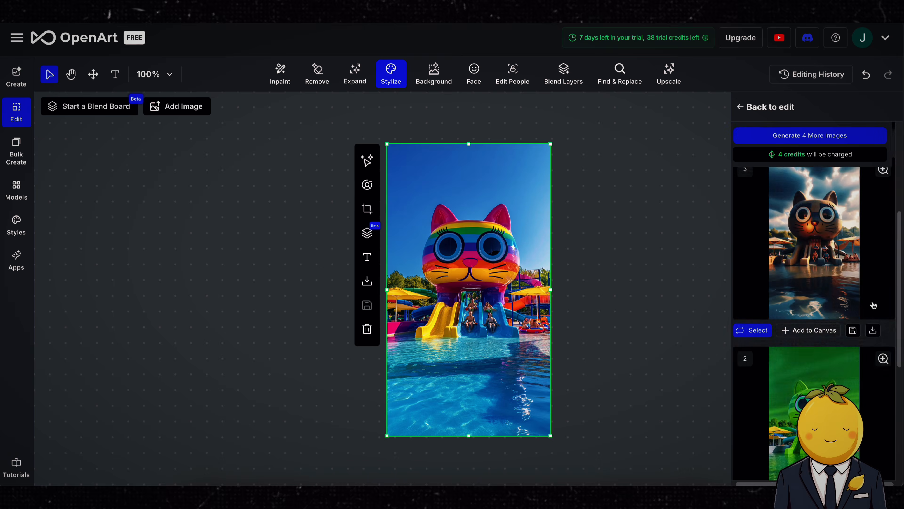
Step: Preview the generated castle-style results in the results list
{"action": "left_click", "coordinate": [882, 320]}
{"action": "left_click", "coordinate": [562, 46]}
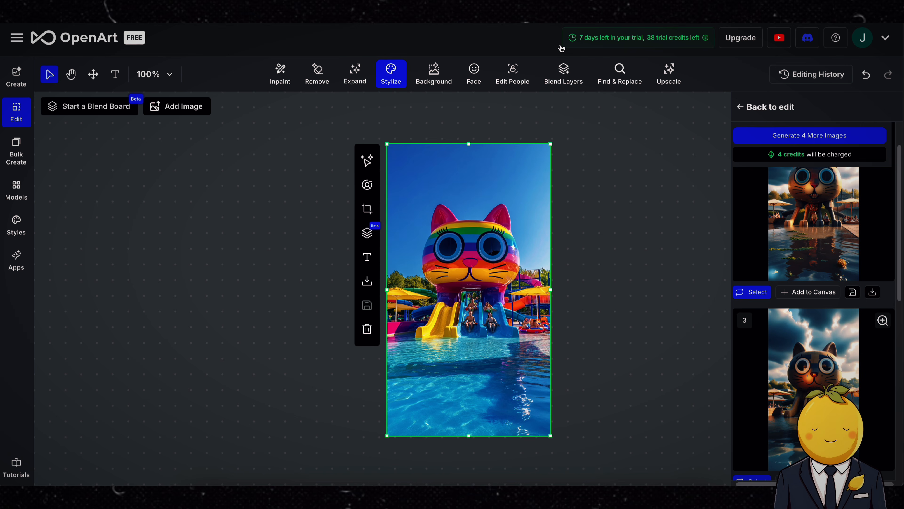
{"action": "scroll", "coordinate": [805, 314], "scroll_direction": "up", "scroll_amount": 1}
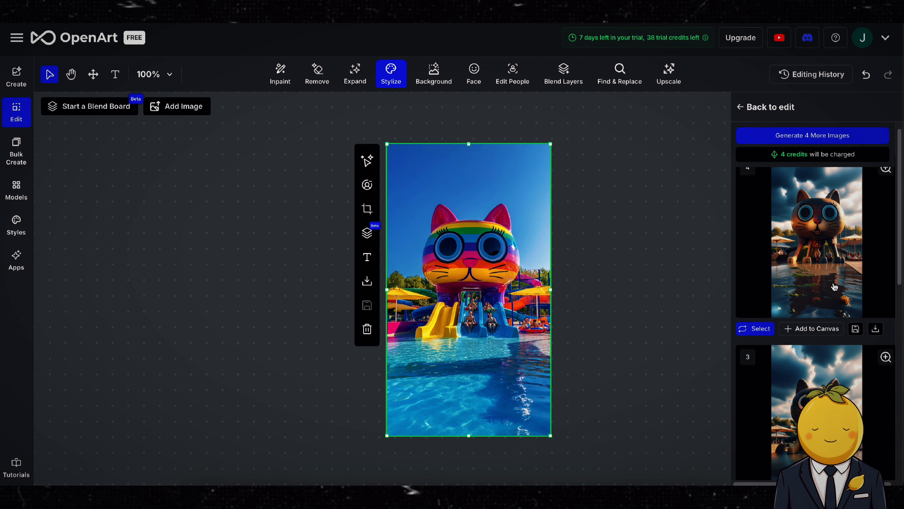
{"action": "left_click", "coordinate": [834, 286]}
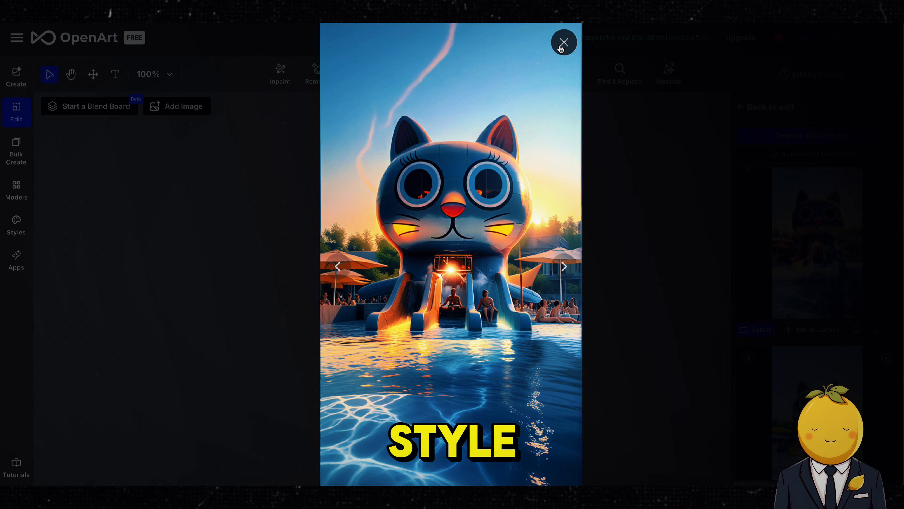
{"action": "left_click", "coordinate": [564, 41]}
{"action": "scroll", "coordinate": [783, 326], "scroll_direction": "up", "scroll_amount": 1}
{"action": "scroll", "coordinate": [783, 321], "scroll_direction": "down", "scroll_amount": 1}
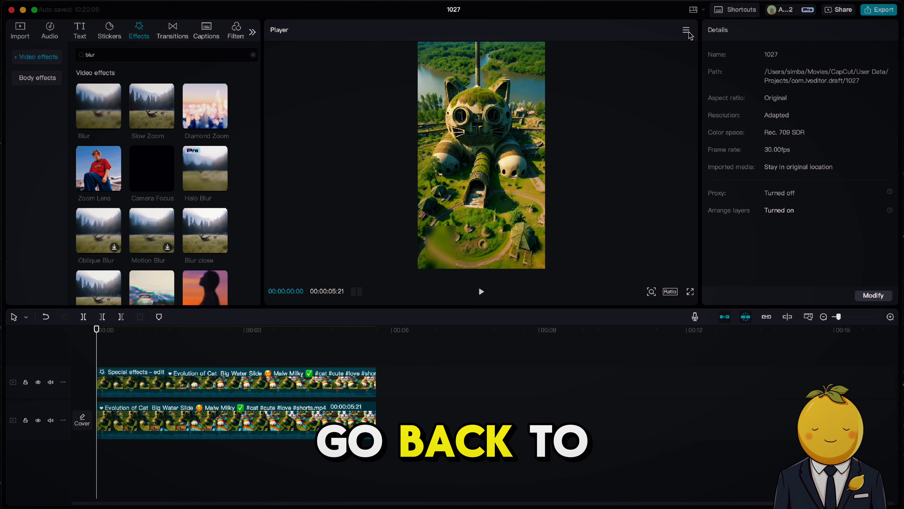
Step: Switch to CapCut and export the video's first frame as a 4K PNG still to Downloads
{"action": "left_click", "coordinate": [686, 30]}
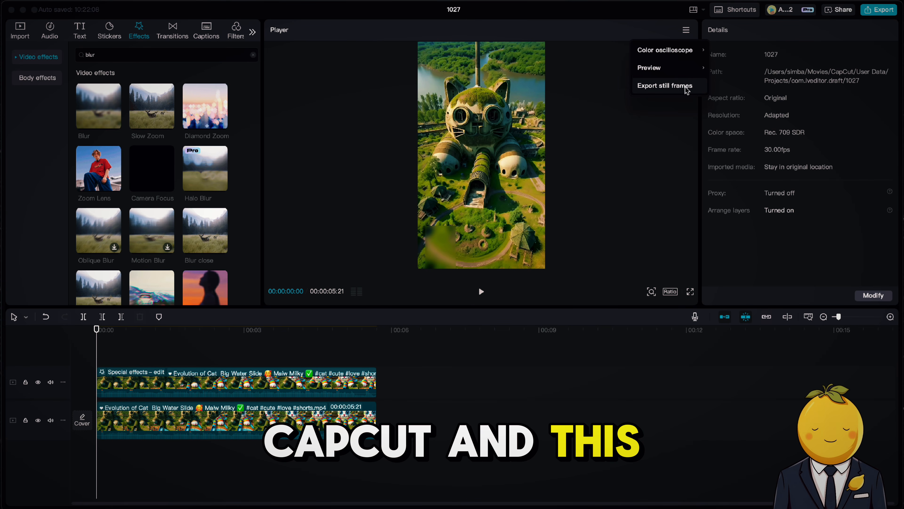
{"action": "left_click", "coordinate": [674, 89]}
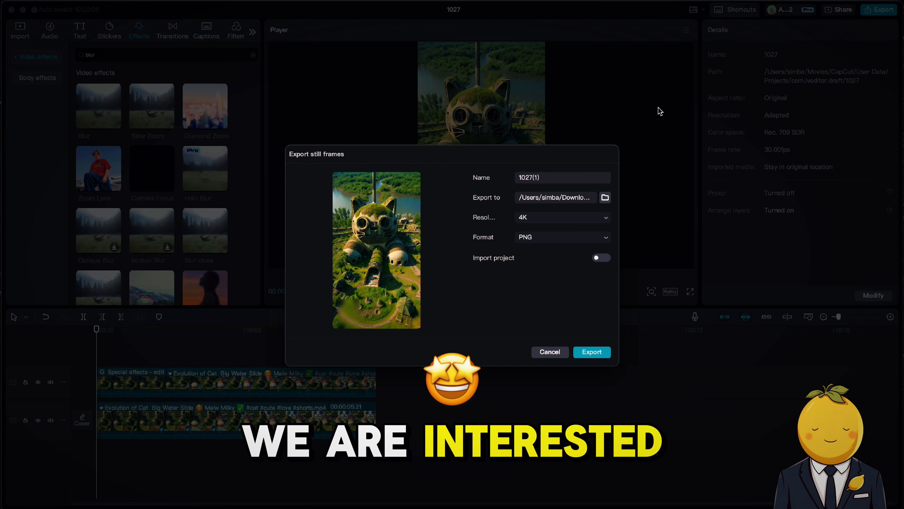
{"action": "left_click", "coordinate": [591, 352]}
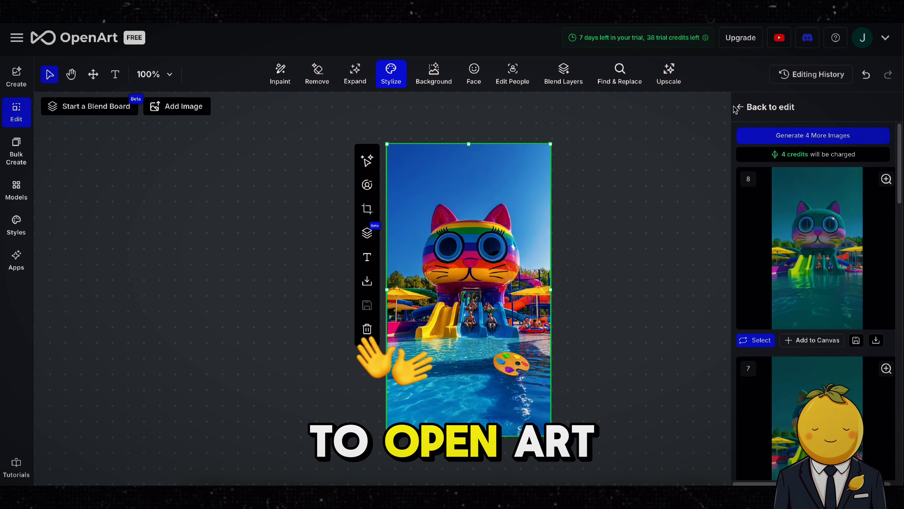
Step: Replace the style reference with an image uploaded from Downloads and generate new stylized images
{"action": "left_click", "coordinate": [740, 108]}
{"action": "left_click", "coordinate": [878, 166]}
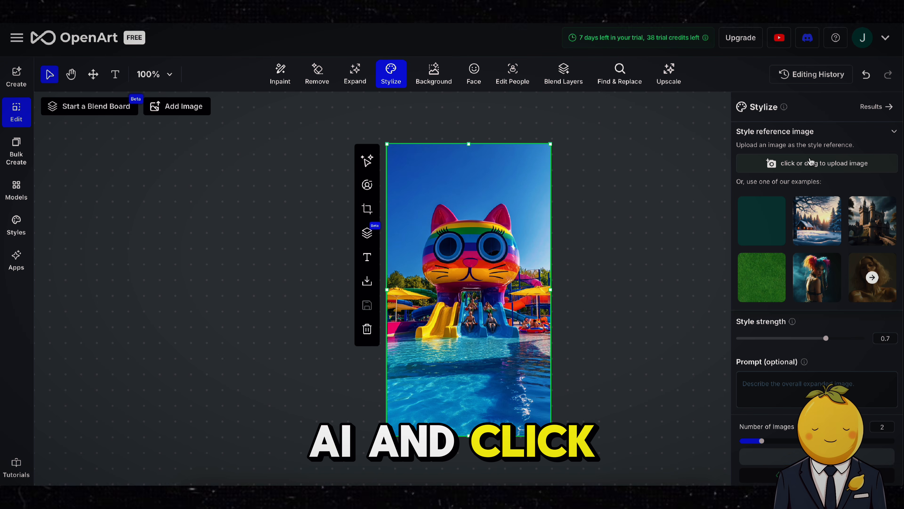
{"action": "left_click", "coordinate": [808, 166]}
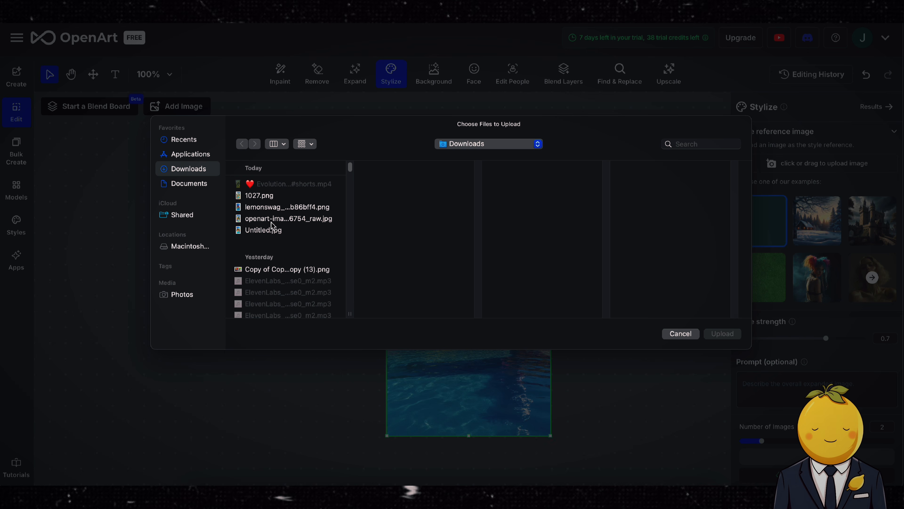
{"action": "left_click", "coordinate": [265, 206]}
{"action": "left_click", "coordinate": [713, 332]}
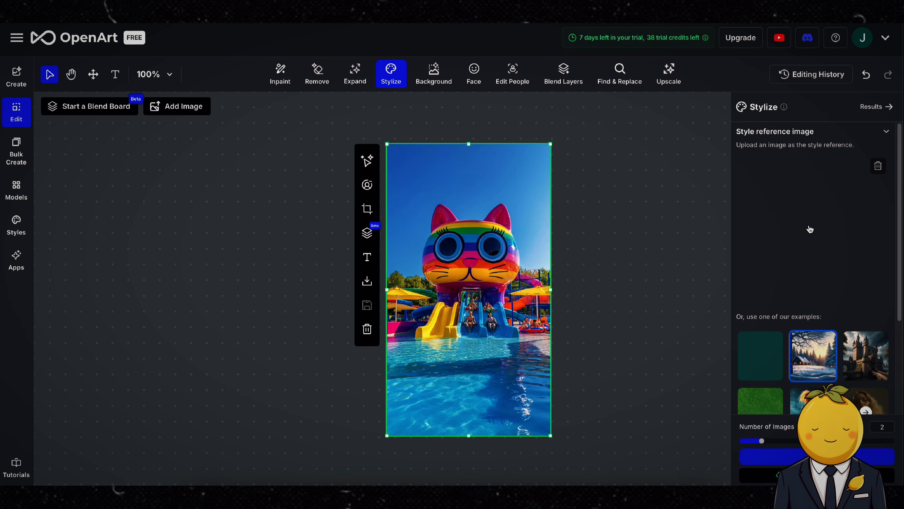
{"action": "left_click", "coordinate": [766, 457]}
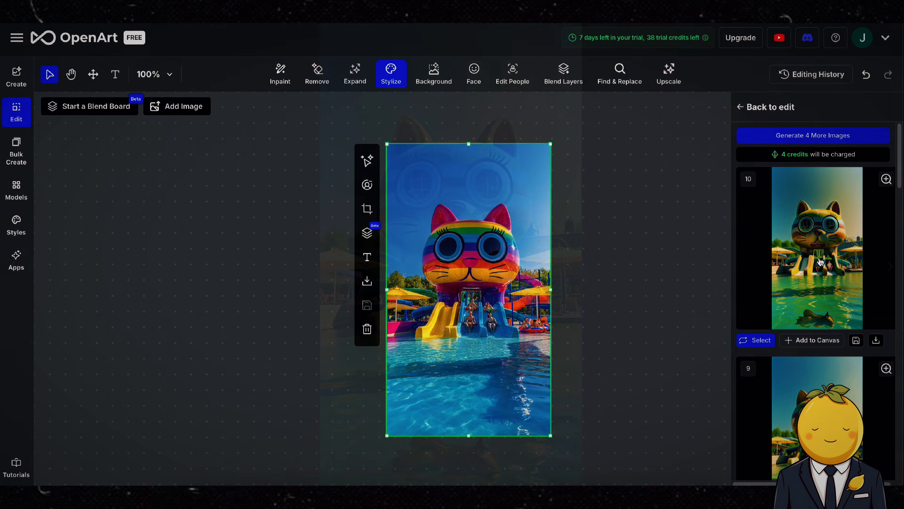
Step: Preview the newly generated stylized images one by one
{"action": "left_click", "coordinate": [819, 262]}
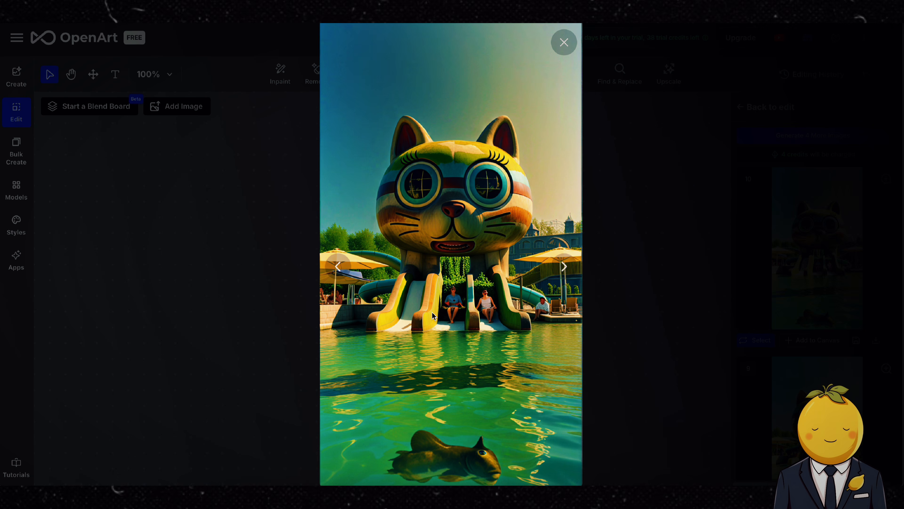
{"action": "left_click", "coordinate": [562, 52]}
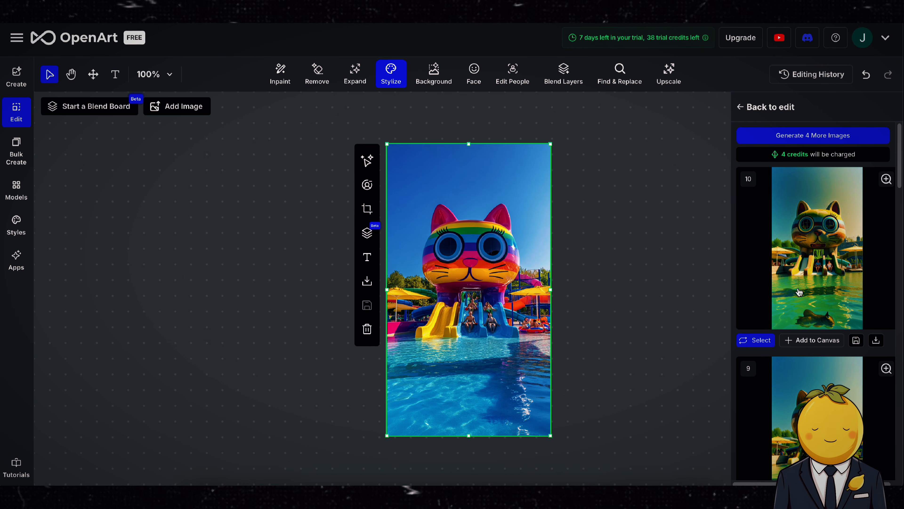
{"action": "left_click", "coordinate": [799, 450]}
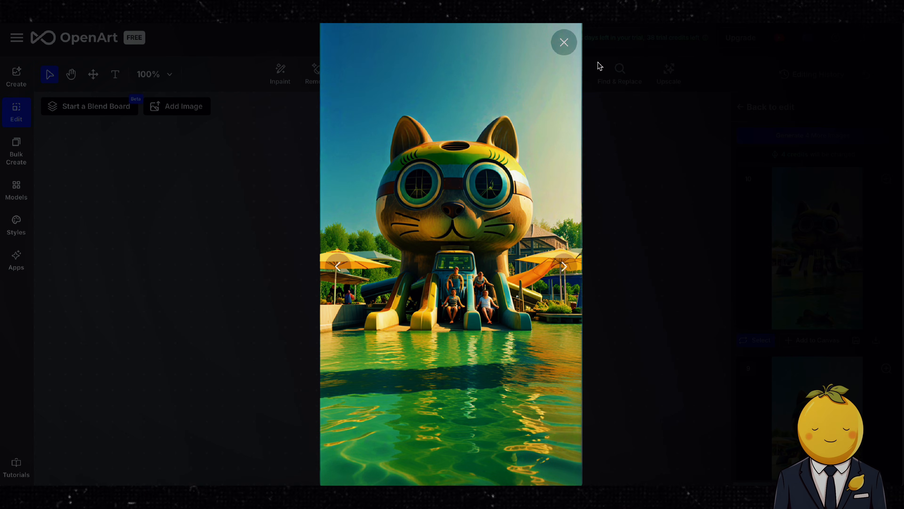
{"action": "left_click", "coordinate": [568, 43]}
{"action": "scroll", "coordinate": [886, 392], "scroll_direction": "down", "scroll_amount": 3}
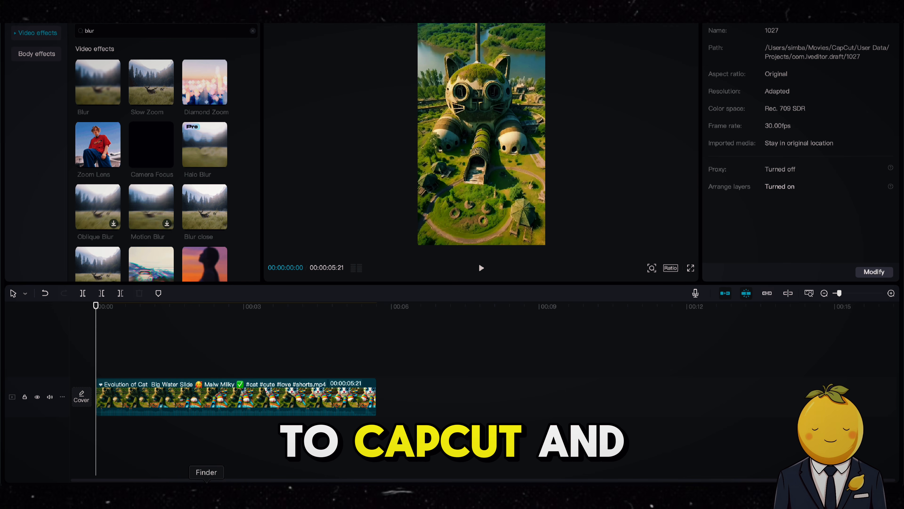
Step: Drag the downloaded OpenArt stylized image from Downloads into the CapCut timeline
{"action": "left_click", "coordinate": [206, 485]}
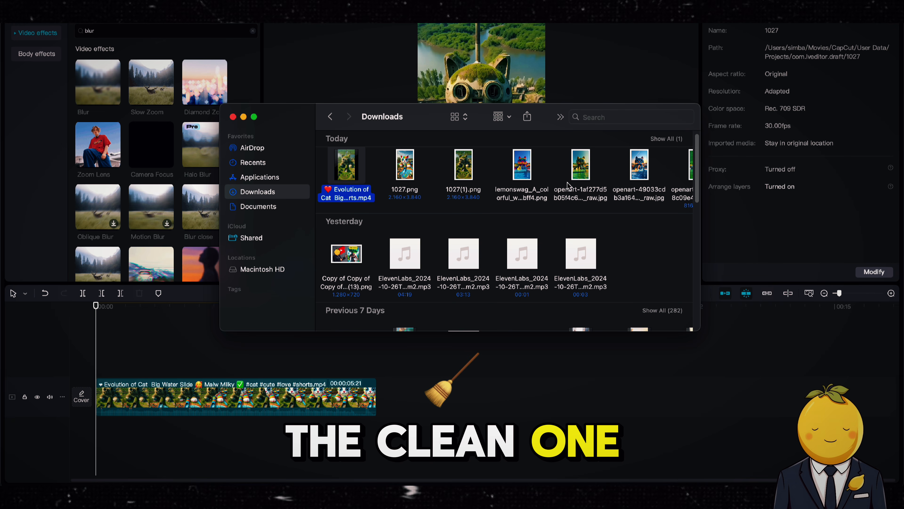
{"action": "left_click", "coordinate": [580, 192]}
{"action": "left_click_drag", "start_coordinate": [580, 192], "coordinate": [107, 356]}
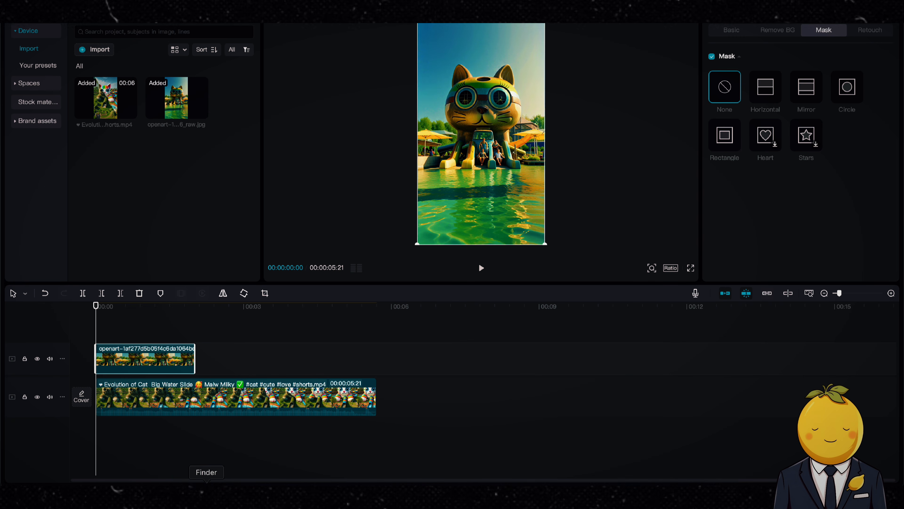
Step: Add the colorful lemonswag water-park image from Downloads to the timeline as well
{"action": "left_click", "coordinate": [206, 485]}
{"action": "left_click", "coordinate": [504, 199]}
{"action": "key", "text": "space"}
{"action": "key", "text": "space"}
{"action": "left_click_drag", "start_coordinate": [513, 200], "coordinate": [393, 349]}
Step: Rearrange the clips: original video on top, OpenArt image in the middle, colorful image at the bottom
{"action": "left_click_drag", "start_coordinate": [163, 365], "coordinate": [431, 395]}
{"action": "left_click_drag", "start_coordinate": [132, 396], "coordinate": [117, 328]}
{"action": "left_click_drag", "start_coordinate": [409, 393], "coordinate": [118, 426]}
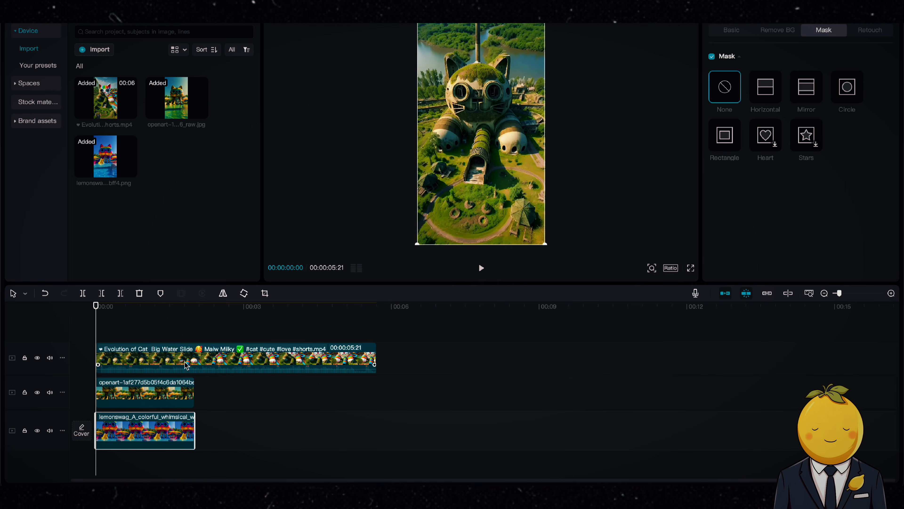
Step: Hide the original video track and extend the OpenArt image clip to the video's full length
{"action": "left_click", "coordinate": [37, 357]}
{"action": "left_click_drag", "start_coordinate": [194, 392], "coordinate": [376, 389]}
{"action": "left_click", "coordinate": [131, 393]}
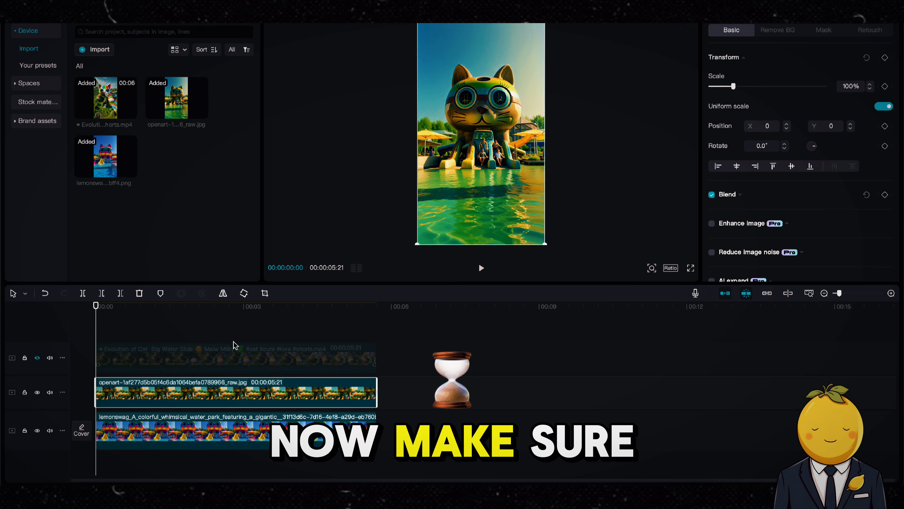
Step: Move the colorful image clip onto the track above the OpenArt image clip
{"action": "left_click", "coordinate": [823, 30]}
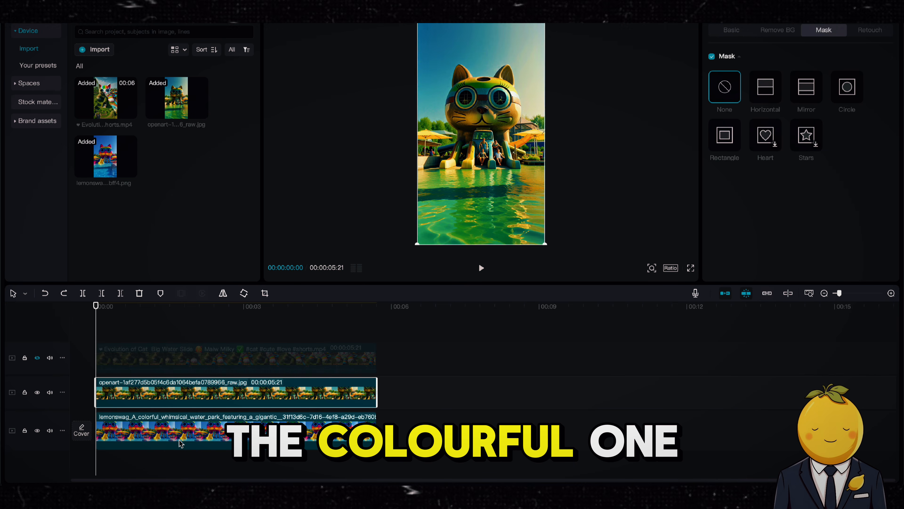
{"action": "left_click_drag", "start_coordinate": [179, 440], "coordinate": [171, 390]}
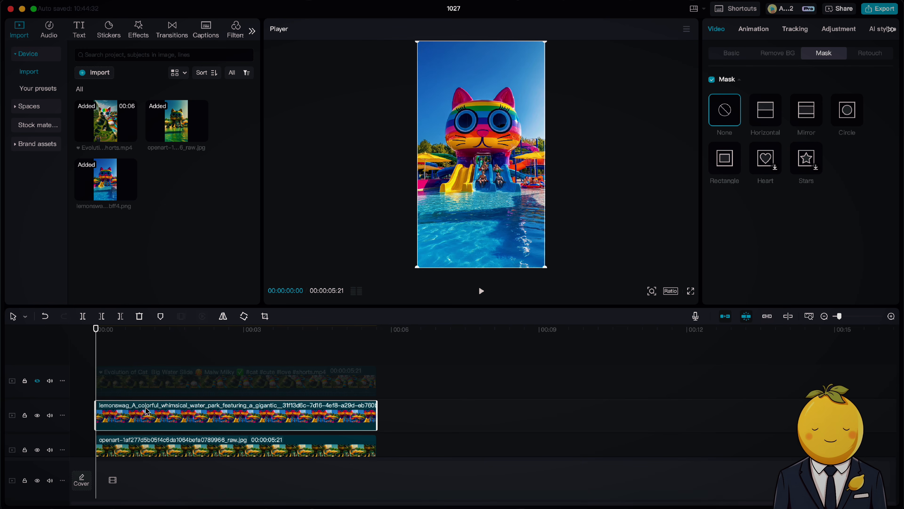
{"action": "scroll", "coordinate": [151, 412], "scroll_direction": "down", "scroll_amount": 1}
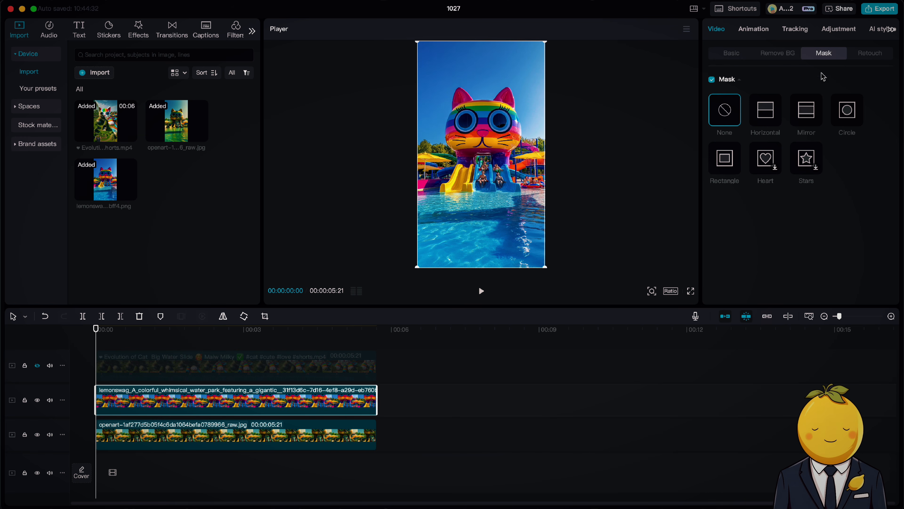
Step: Apply a Horizontal mask to the colorful image and rotate it to 90° along the frame's right edge
{"action": "left_click", "coordinate": [760, 115]}
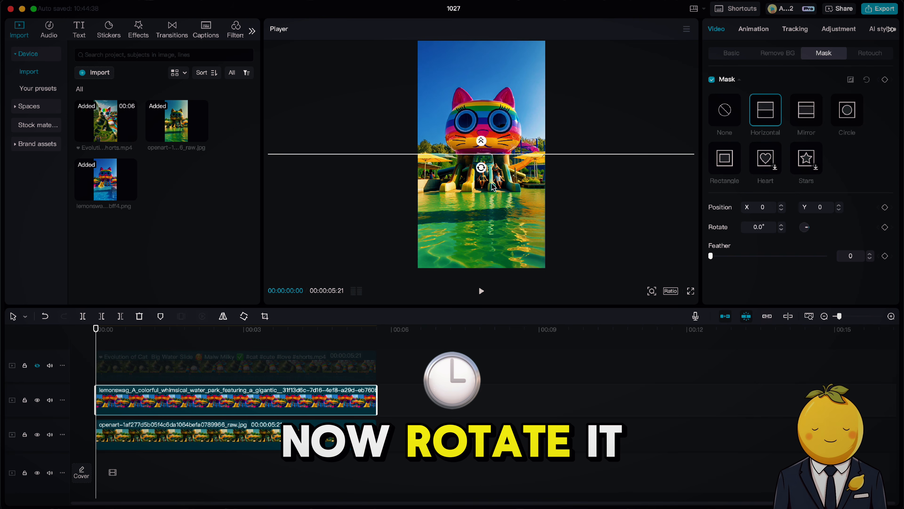
{"action": "left_click_drag", "start_coordinate": [481, 168], "coordinate": [538, 127]}
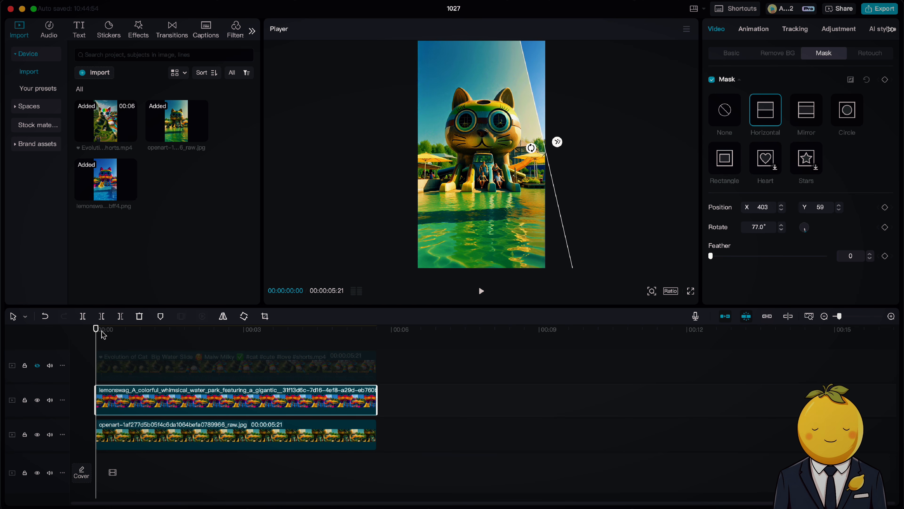
{"action": "left_click_drag", "start_coordinate": [533, 150], "coordinate": [530, 175]}
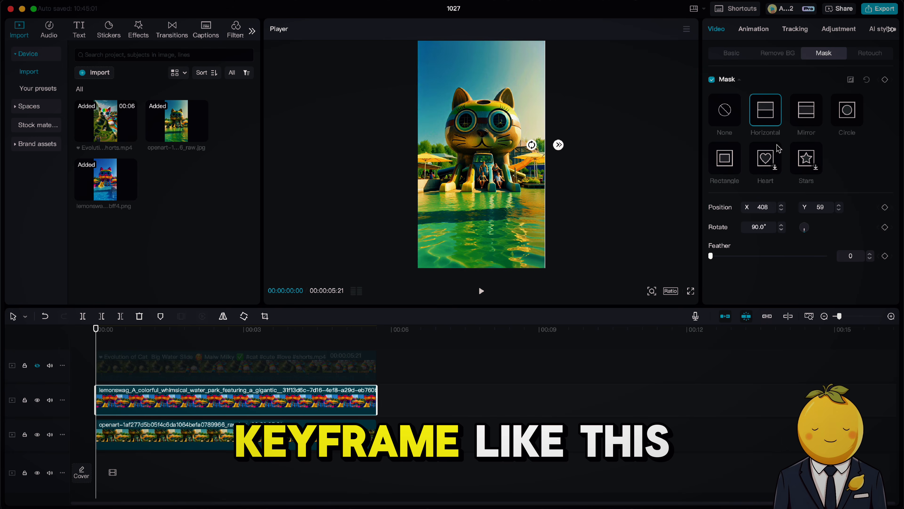
Step: Keyframe the mask at the start, then rotate it to -148° at about 1 second
{"action": "left_click", "coordinate": [885, 79]}
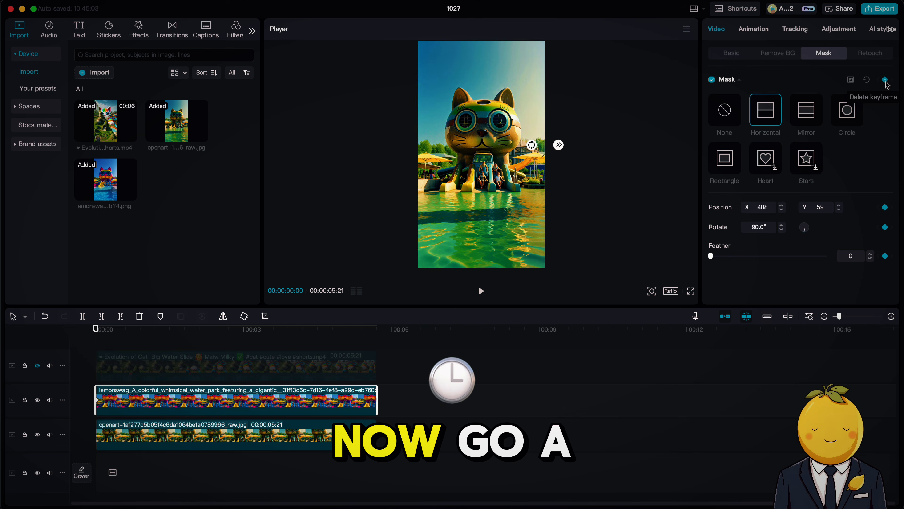
{"action": "left_click_drag", "start_coordinate": [97, 331], "coordinate": [164, 340]}
{"action": "left_click_drag", "start_coordinate": [532, 146], "coordinate": [572, 100]}
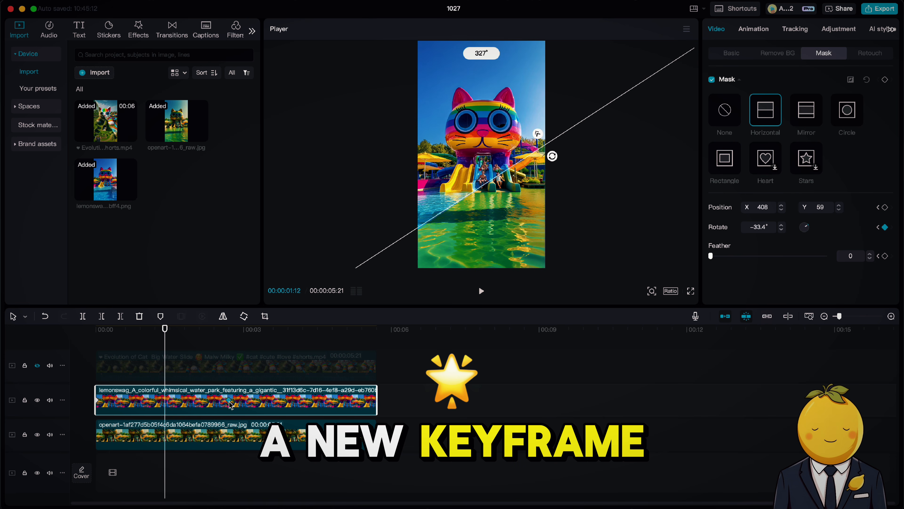
Step: Rotate the mask to 23° at about 4 seconds on the colorful image clip
{"action": "left_click_drag", "start_coordinate": [165, 348], "coordinate": [96, 348]}
{"action": "key", "text": "space"}
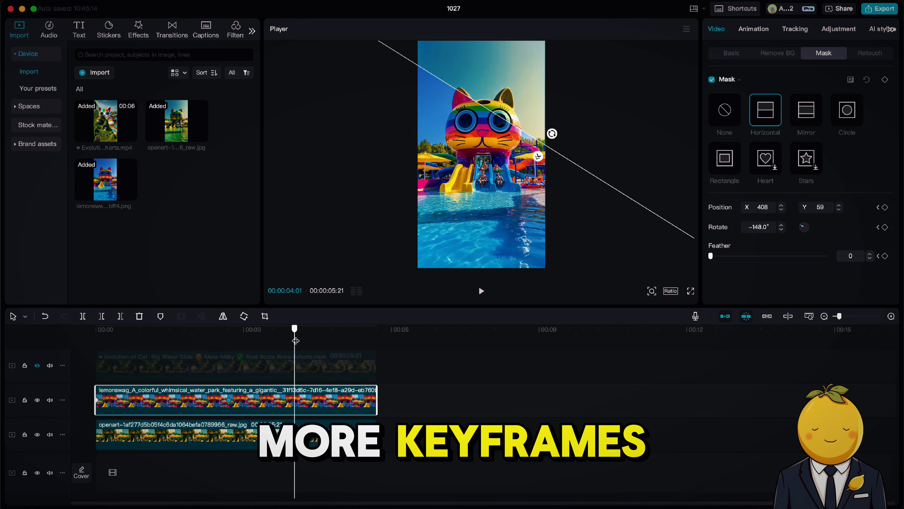
{"action": "key", "text": "space"}
{"action": "left_click_drag", "start_coordinate": [552, 133], "coordinate": [495, 264]}
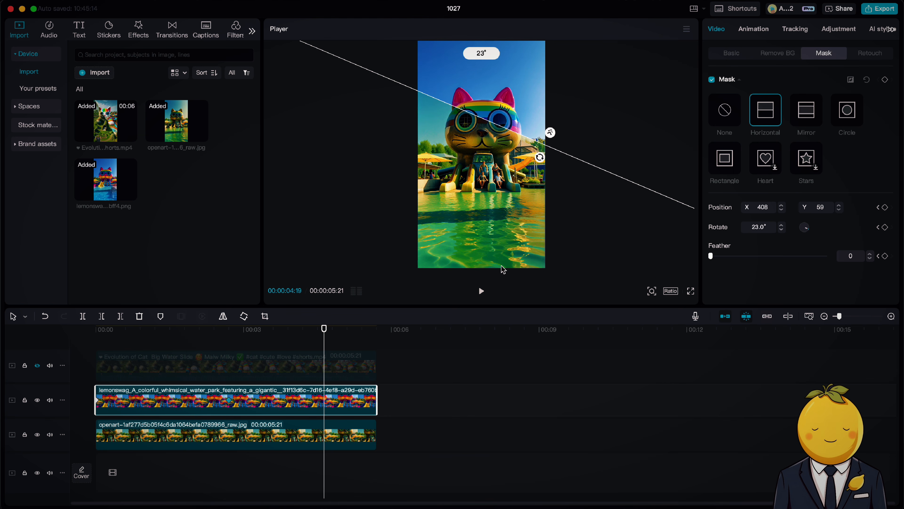
Step: At the clip's end, rotate the mask to -90° so it sits along the frame's right edge
{"action": "left_click_drag", "start_coordinate": [322, 334], "coordinate": [373, 335]}
{"action": "left_click_drag", "start_coordinate": [540, 157], "coordinate": [576, 160]}
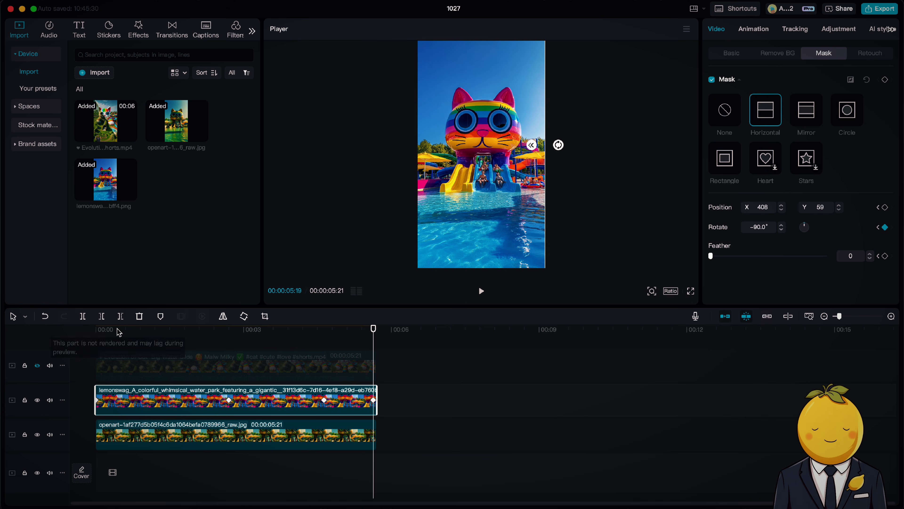
Step: Preview the transition from the start and shift the 4-second mask keyframe slightly earlier
{"action": "left_click_drag", "start_coordinate": [118, 332], "coordinate": [60, 339]}
{"action": "key", "text": "space"}
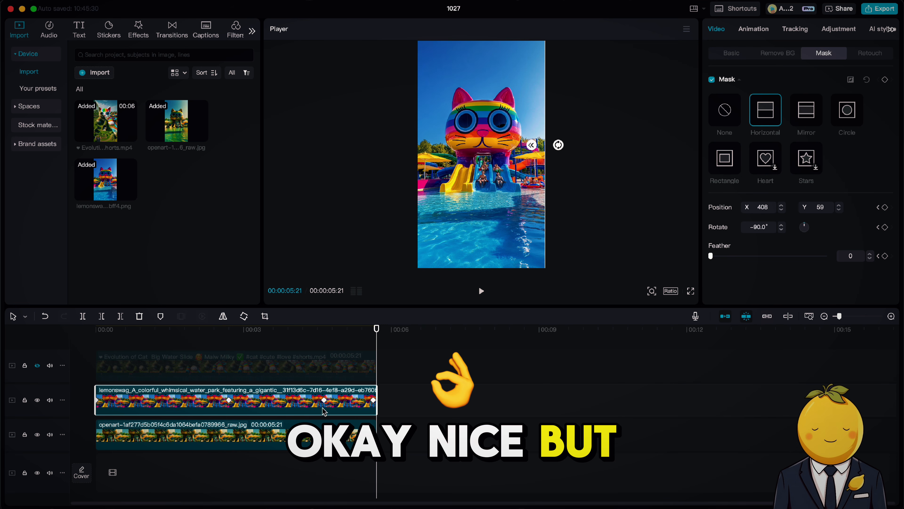
{"action": "left_click_drag", "start_coordinate": [324, 400], "coordinate": [314, 400]}
Step: Show the keyframe animation graph for the colorful image clip
{"action": "left_click", "coordinate": [229, 403]}
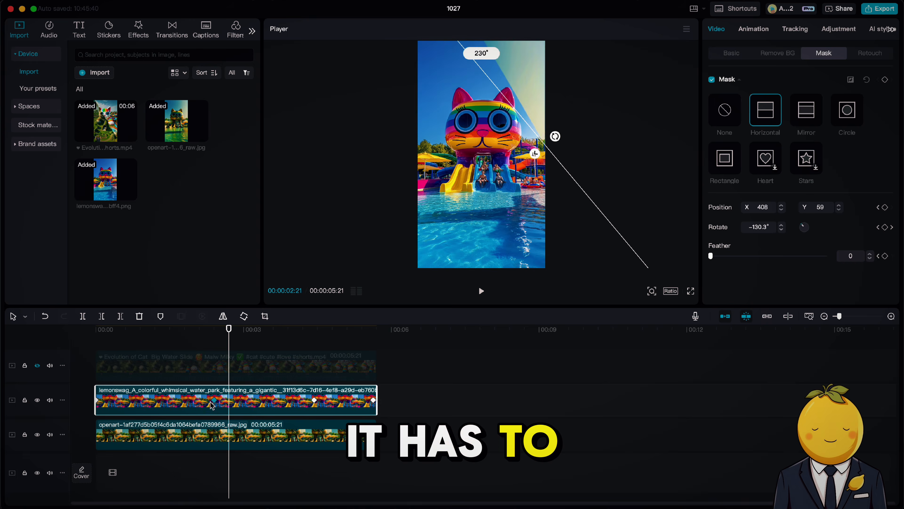
{"action": "right_click", "coordinate": [210, 404]}
{"action": "left_click", "coordinate": [215, 404]}
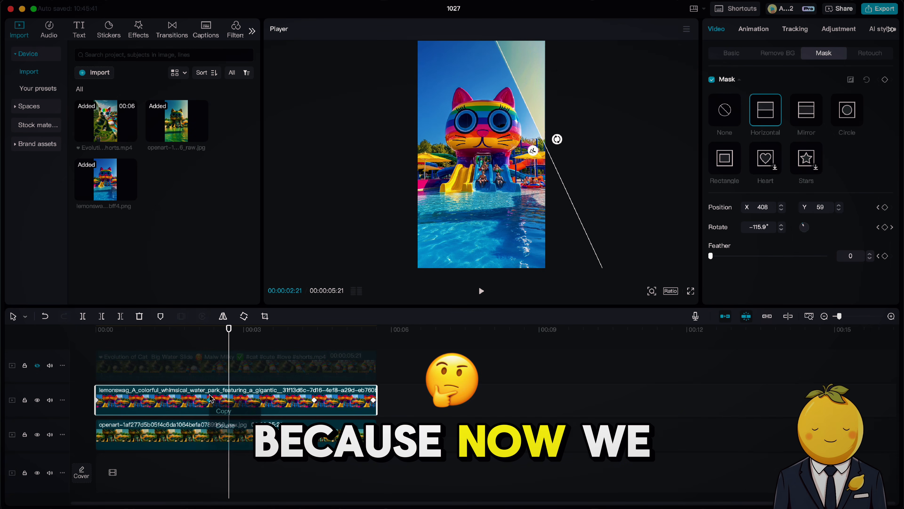
{"action": "right_click", "coordinate": [219, 404]}
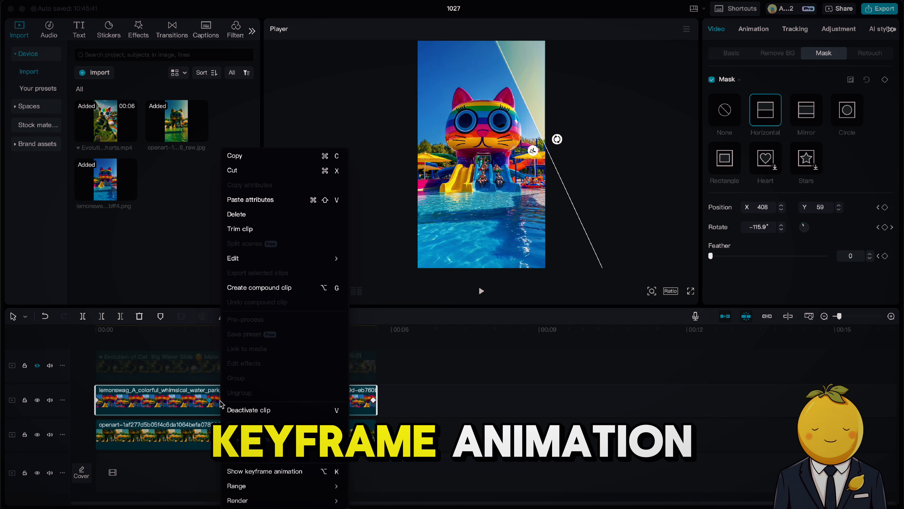
{"action": "left_click", "coordinate": [262, 472]}
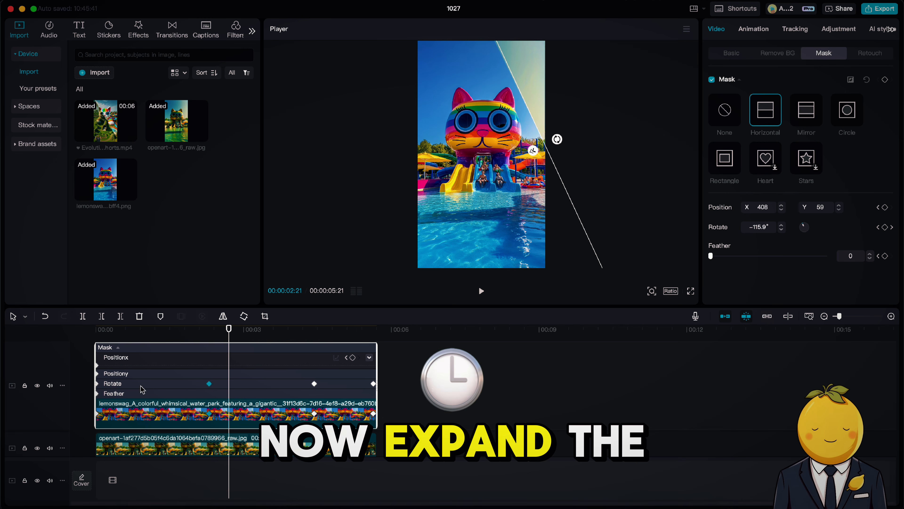
Step: Expand the mask's Rotate curve and apply auto curve easing to the second keyframe
{"action": "left_click", "coordinate": [98, 384]}
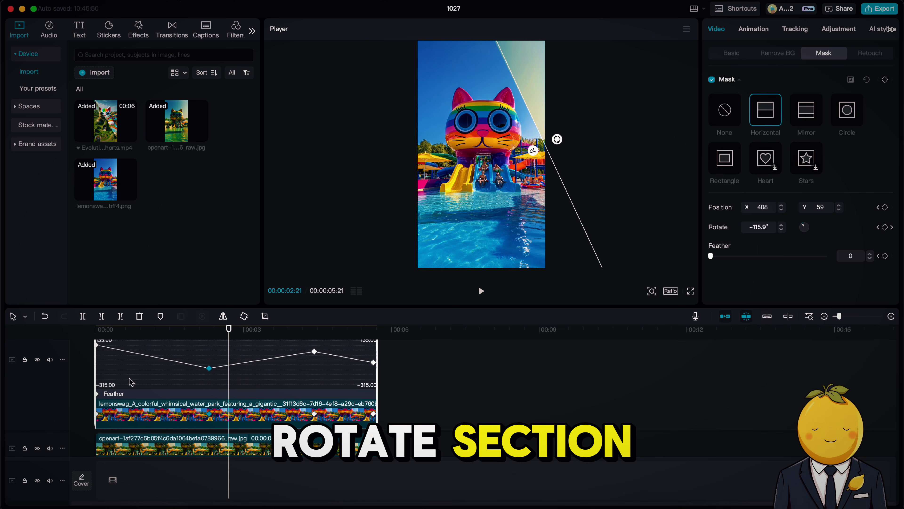
{"action": "scroll", "coordinate": [96, 374], "scroll_direction": "up", "scroll_amount": 1}
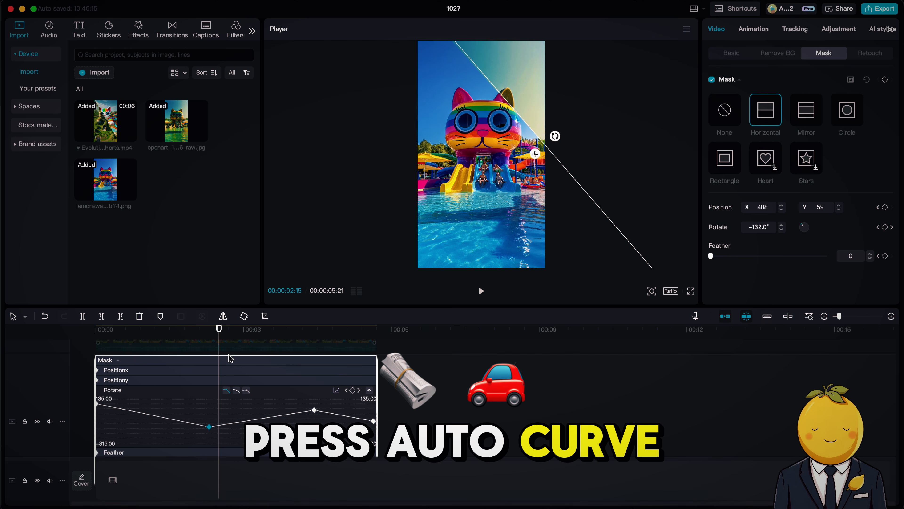
{"action": "left_click", "coordinate": [236, 392]}
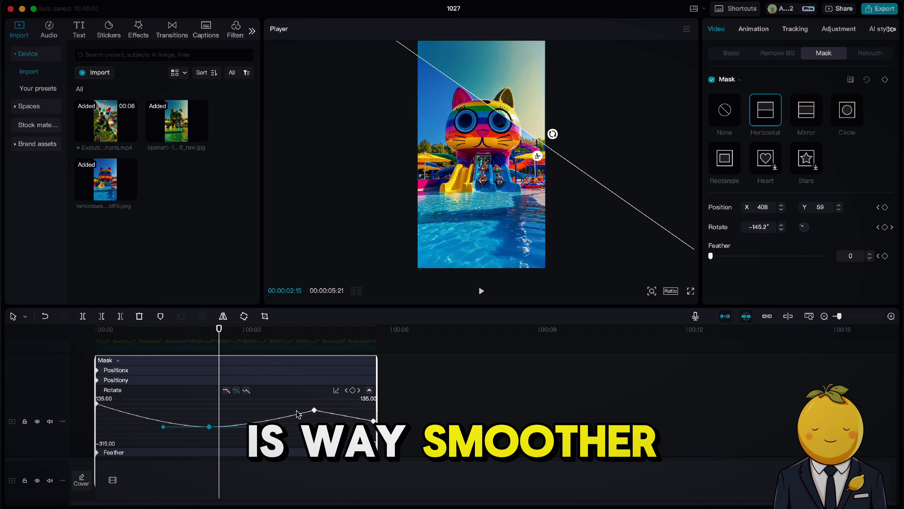
Step: Apply auto curve easing to the third and final Rotate keyframes, adjusting the third keyframe's curve handle
{"action": "left_click", "coordinate": [312, 411]}
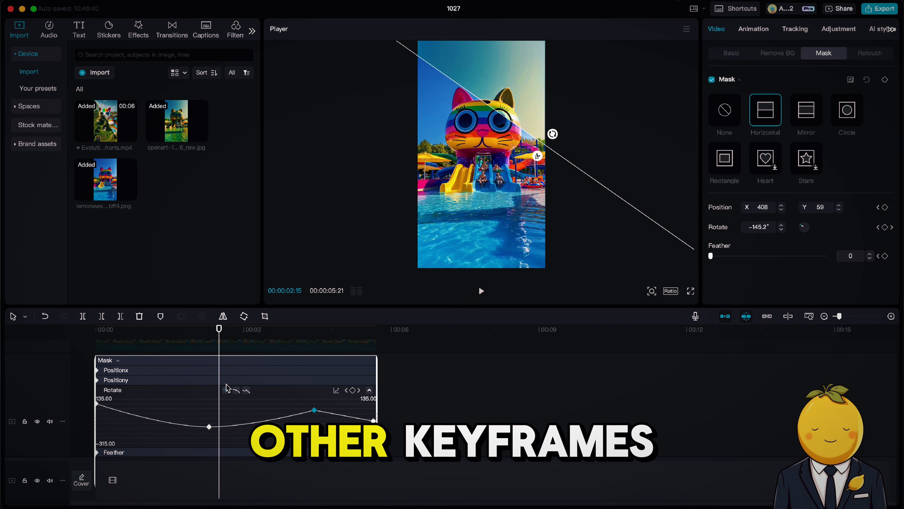
{"action": "left_click", "coordinate": [235, 391]}
{"action": "mouse_move", "coordinate": [271, 410]}
{"action": "left_mouse_down"}
{"action": "mouse_move", "coordinate": [241, 409]}
{"action": "mouse_move", "coordinate": [259, 409]}
{"action": "left_mouse_up"}
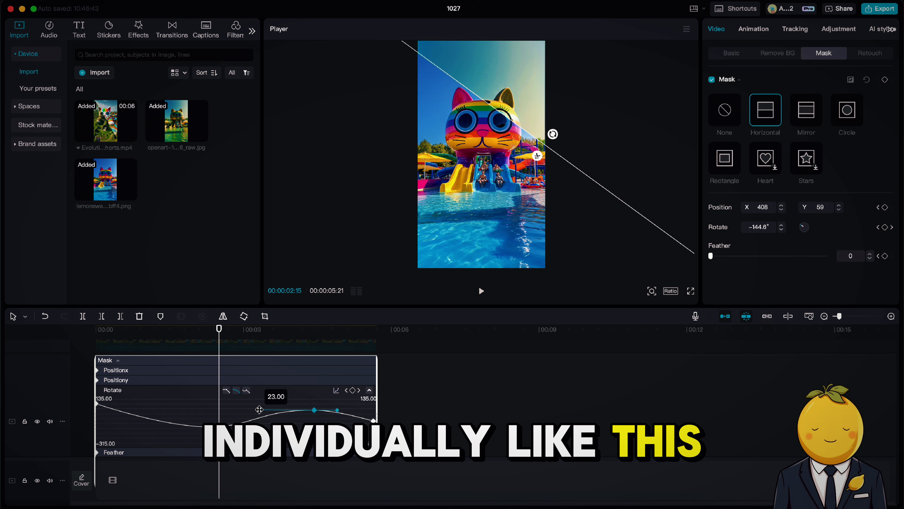
{"action": "left_click", "coordinate": [372, 422]}
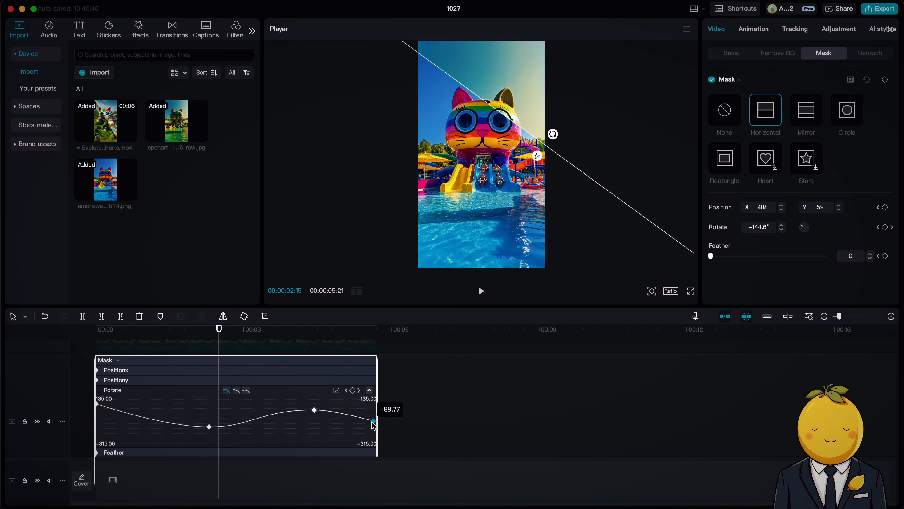
{"action": "left_click", "coordinate": [237, 391]}
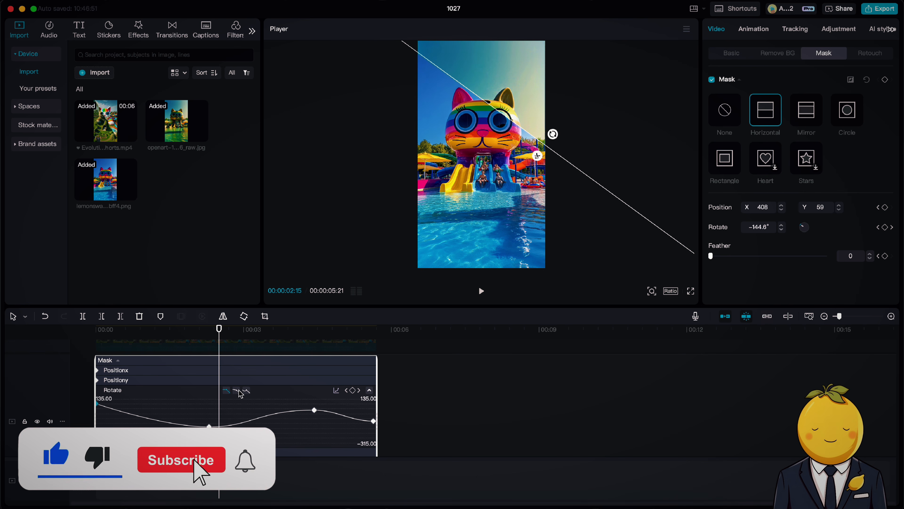
Step: Preview the smoothed transition, hide the keyframe animation graph and return the playhead to the start
{"action": "left_click_drag", "start_coordinate": [117, 334], "coordinate": [83, 348]}
{"action": "key", "text": "space"}
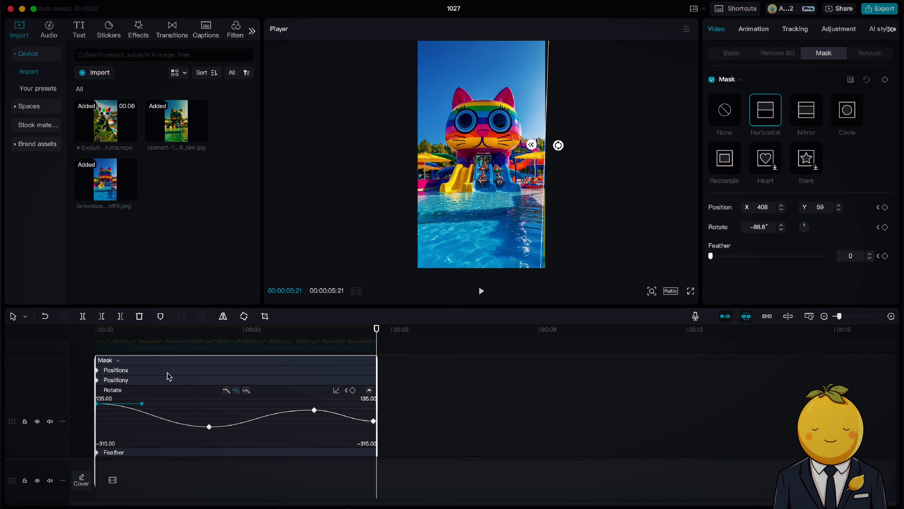
{"action": "scroll", "coordinate": [220, 379], "scroll_direction": "down", "scroll_amount": 2}
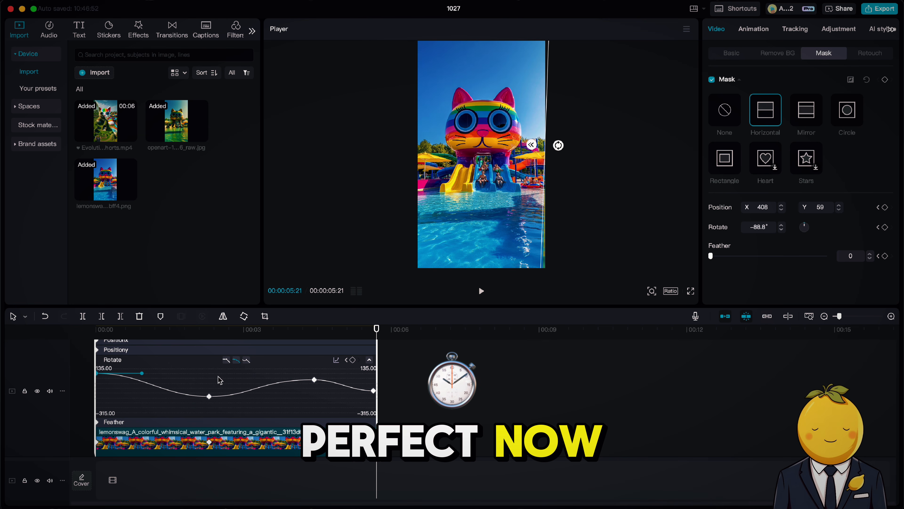
{"action": "right_click", "coordinate": [220, 380]}
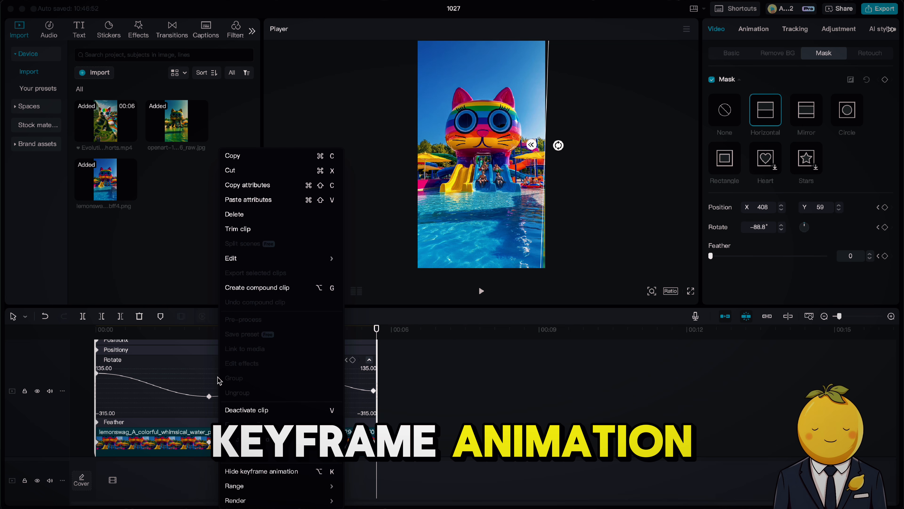
{"action": "left_click", "coordinate": [251, 474]}
{"action": "key", "text": "Home"}
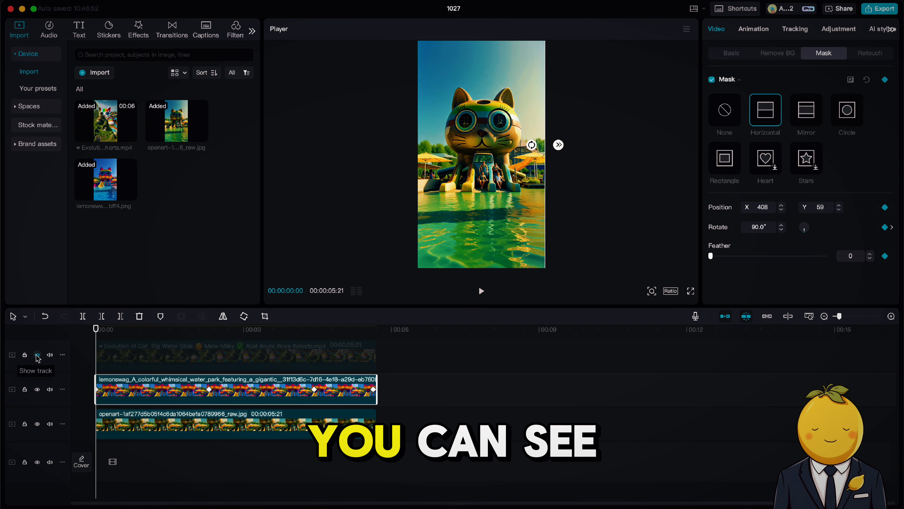
Step: Temporarily unhide the original video track to compare it against the edit, then hide it again
{"action": "left_click", "coordinate": [37, 355]}
{"action": "left_click", "coordinate": [176, 329]}
{"action": "mouse_move", "coordinate": [186, 335]}
{"action": "left_mouse_down"}
{"action": "mouse_move", "coordinate": [201, 335]}
{"action": "mouse_move", "coordinate": [192, 334]}
{"action": "left_mouse_up"}
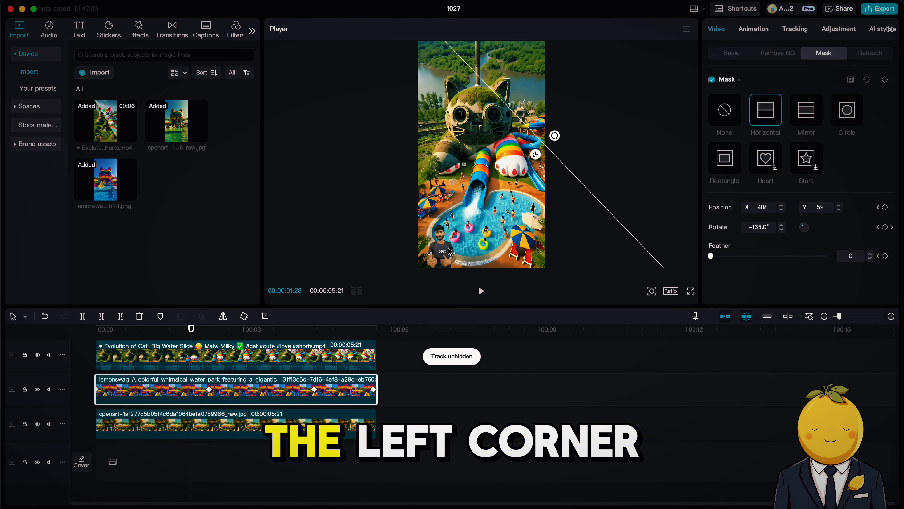
{"action": "left_click", "coordinate": [37, 355]}
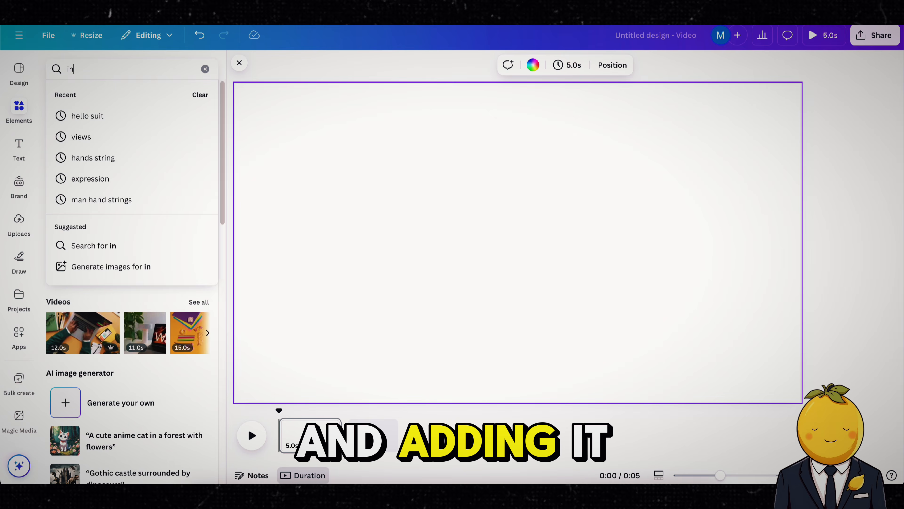
Step: Switch to Canva and search the element videos for 'man thumbs up'
{"action": "type", "text": "an thumbs up"}
{"action": "key", "text": "Return"}
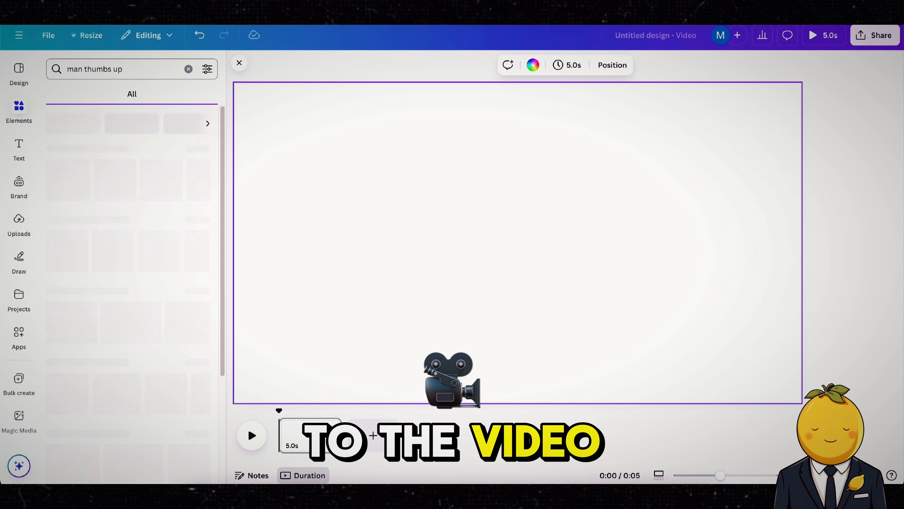
{"action": "left_click", "coordinate": [120, 94]}
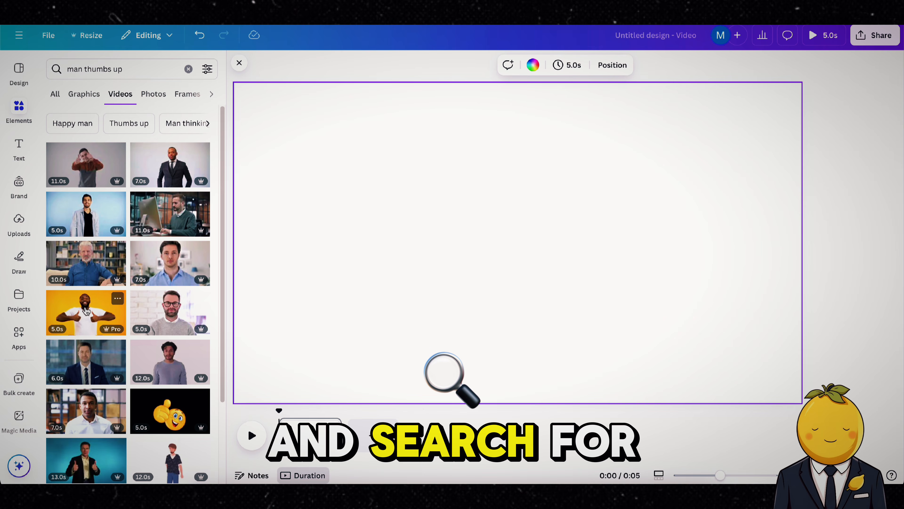
{"action": "scroll", "coordinate": [85, 321], "scroll_direction": "down", "scroll_amount": 3}
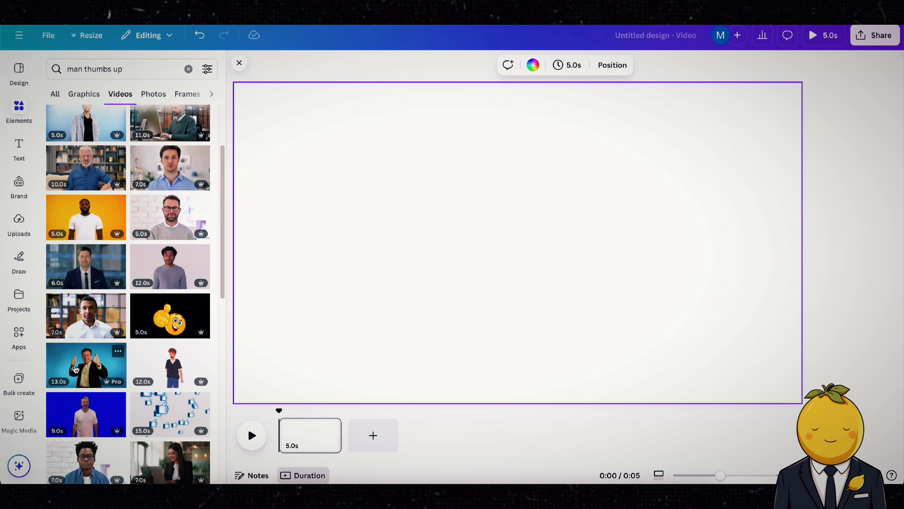
Step: Add the thumbs-up man video to the design and download it as an MP4
{"action": "left_click", "coordinate": [76, 373]}
{"action": "right_click", "coordinate": [402, 275]}
{"action": "left_click", "coordinate": [466, 446]}
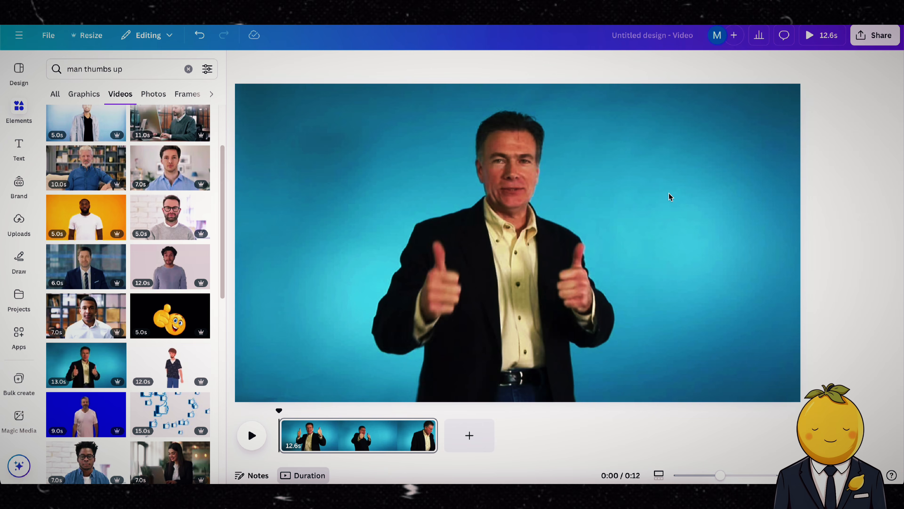
{"action": "left_click", "coordinate": [878, 36]}
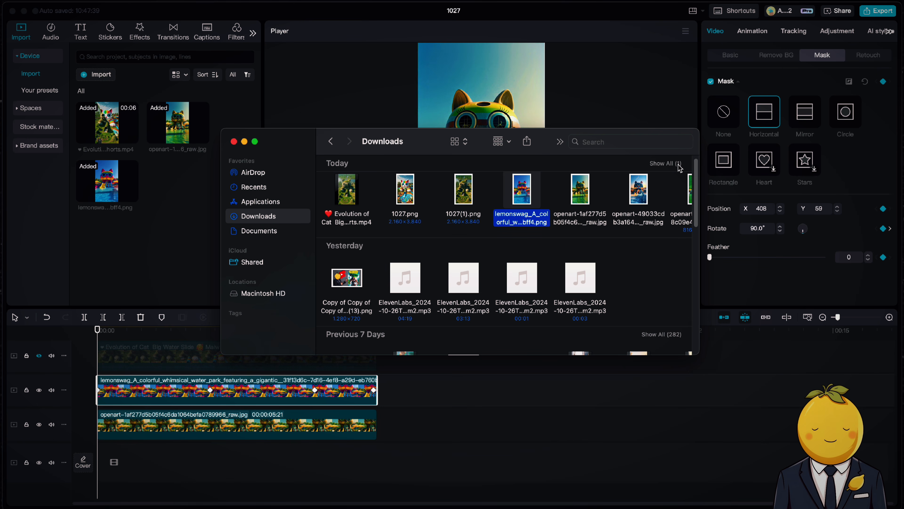
{"action": "left_click", "coordinate": [676, 163]}
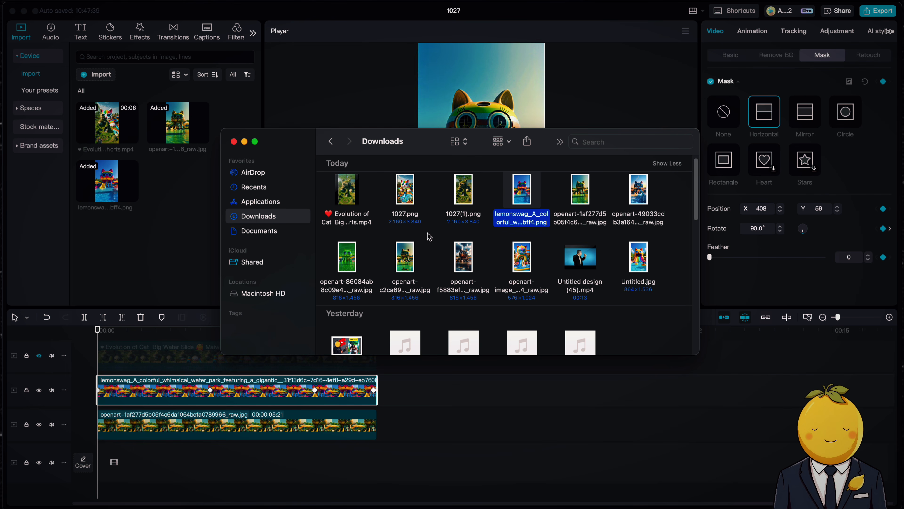
Step: Import the downloaded thumbs-up video onto a top track and shrink it into the frame's lower-left corner
{"action": "left_click_drag", "start_coordinate": [132, 349], "coordinate": [135, 351]}
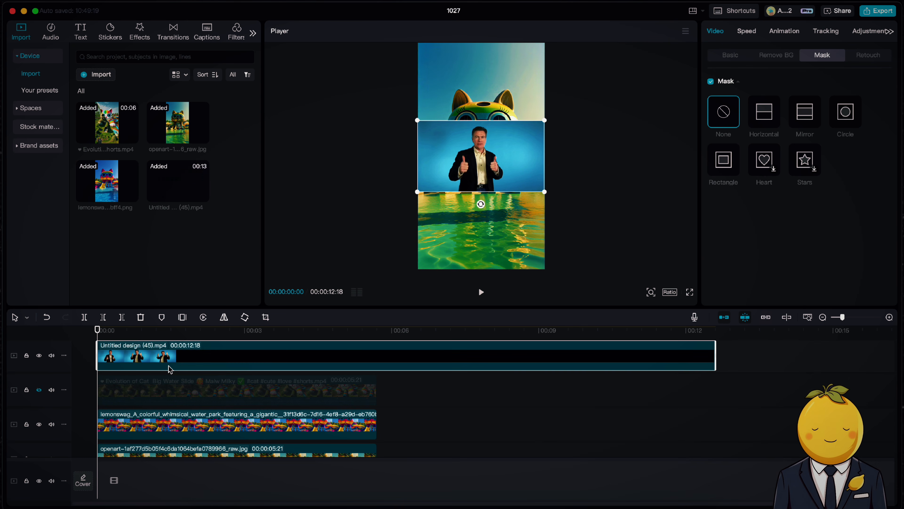
{"action": "left_click_drag", "start_coordinate": [428, 189], "coordinate": [398, 265]}
{"action": "left_click_drag", "start_coordinate": [514, 201], "coordinate": [489, 222]}
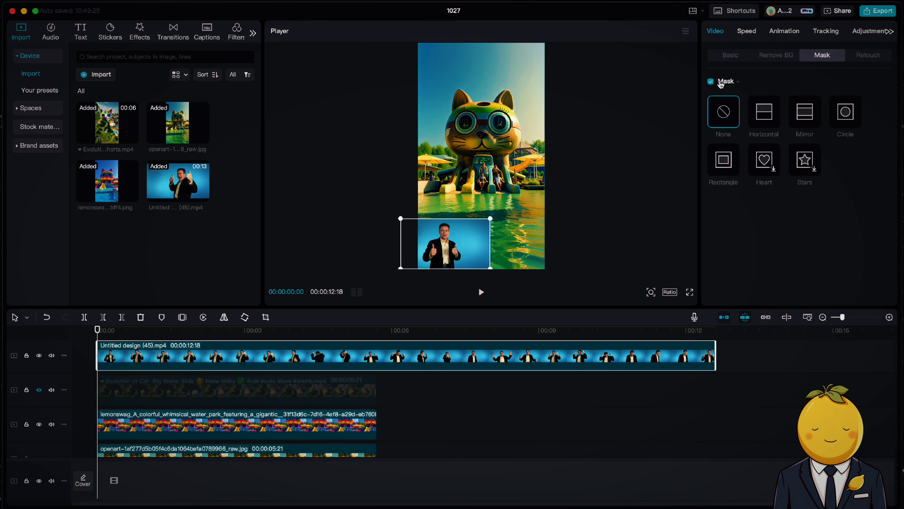
Step: Turn on Auto removal to remove the thumbs-up video's background
{"action": "left_click", "coordinate": [731, 54]}
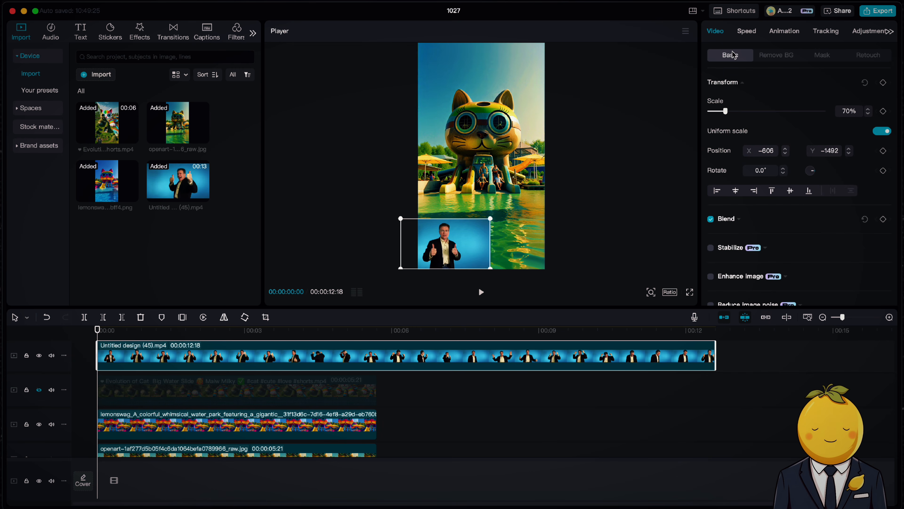
{"action": "left_click", "coordinate": [770, 56]}
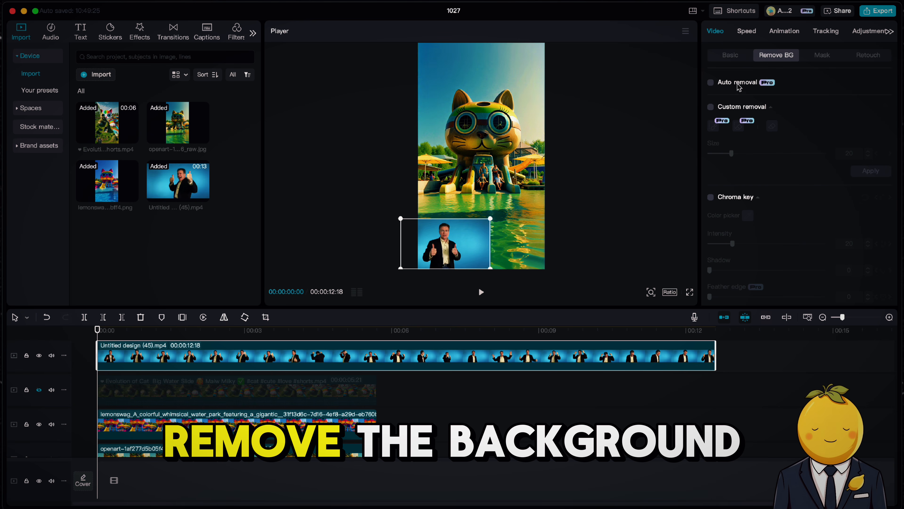
{"action": "left_click", "coordinate": [710, 83]}
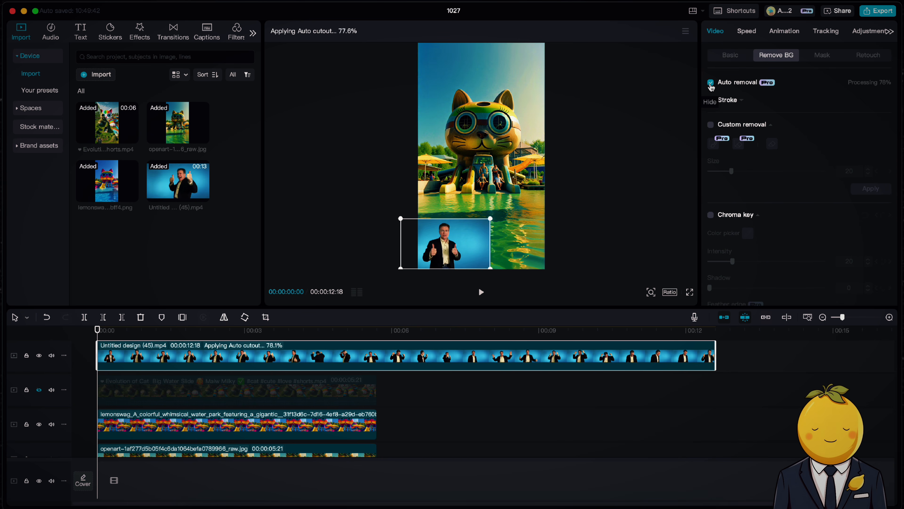
Step: Trim the thumbs-up clip to end with the other clips at 5:21 and preview it
{"action": "left_click_drag", "start_coordinate": [715, 356], "coordinate": [377, 356]}
{"action": "key", "text": "space"}
{"action": "key", "text": "space"}
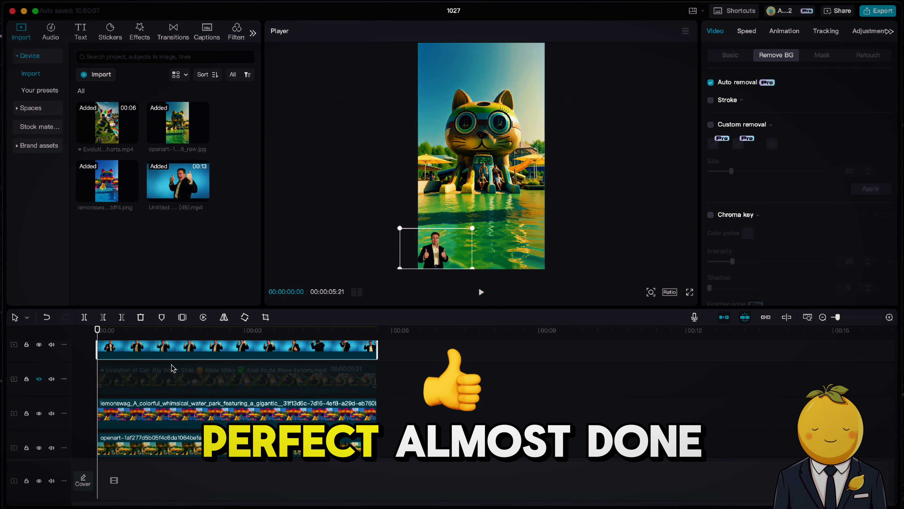
Step: Extract the audio from the original video clip
{"action": "left_click", "coordinate": [182, 351]}
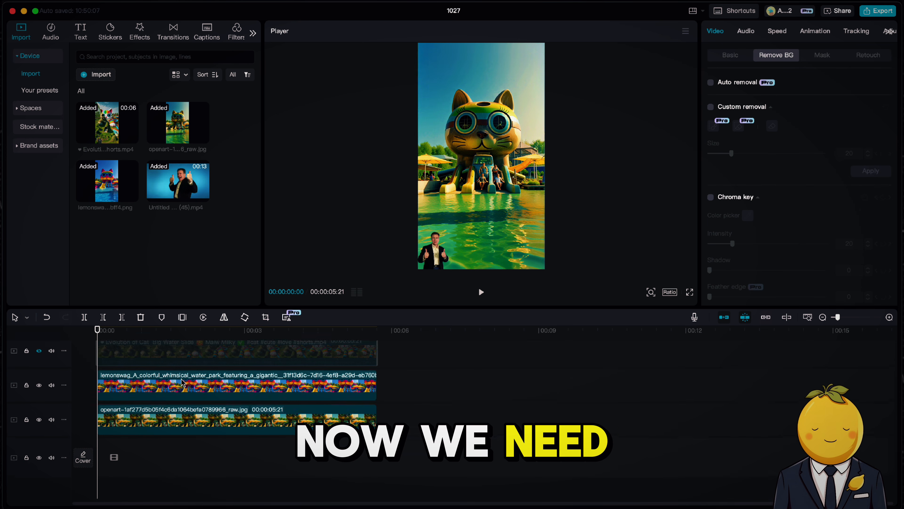
{"action": "right_click", "coordinate": [192, 358]}
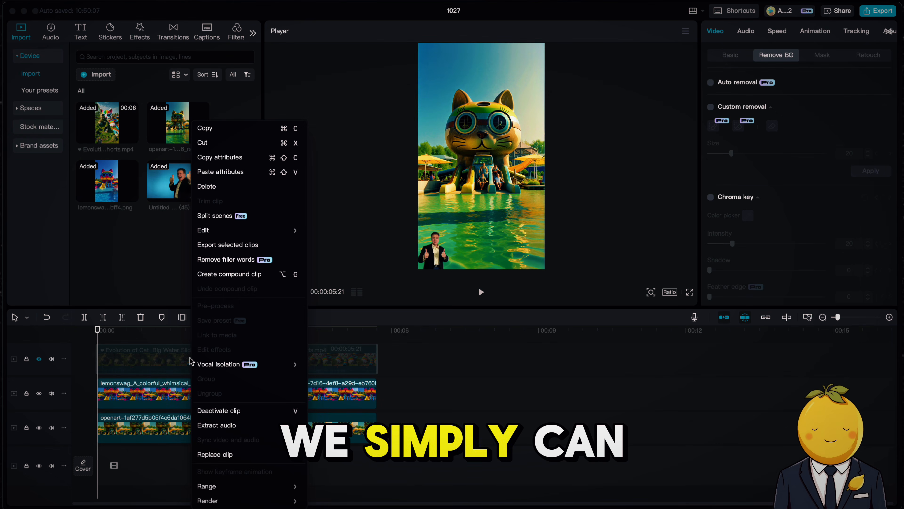
{"action": "left_click", "coordinate": [223, 432]}
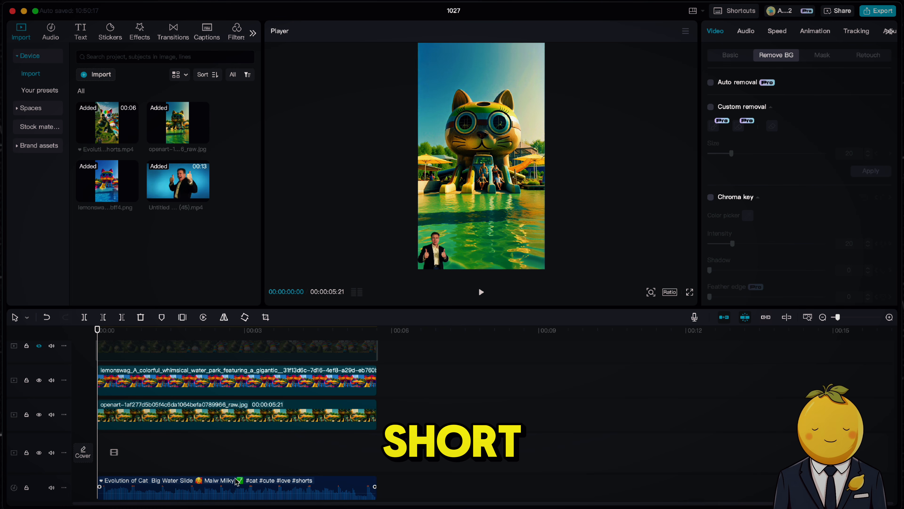
Step: Play back the CapCut timeline with the extracted audio track
{"action": "key", "text": "space"}
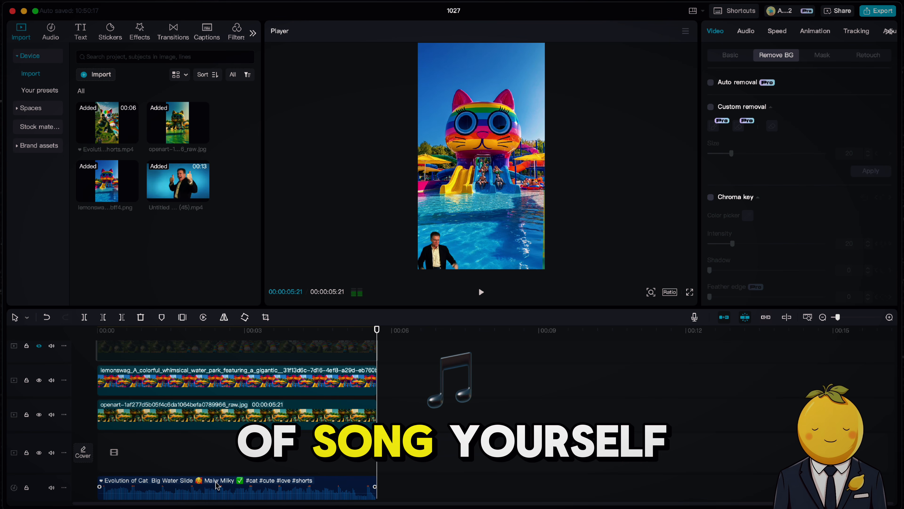
{"action": "left_click", "coordinate": [217, 484]}
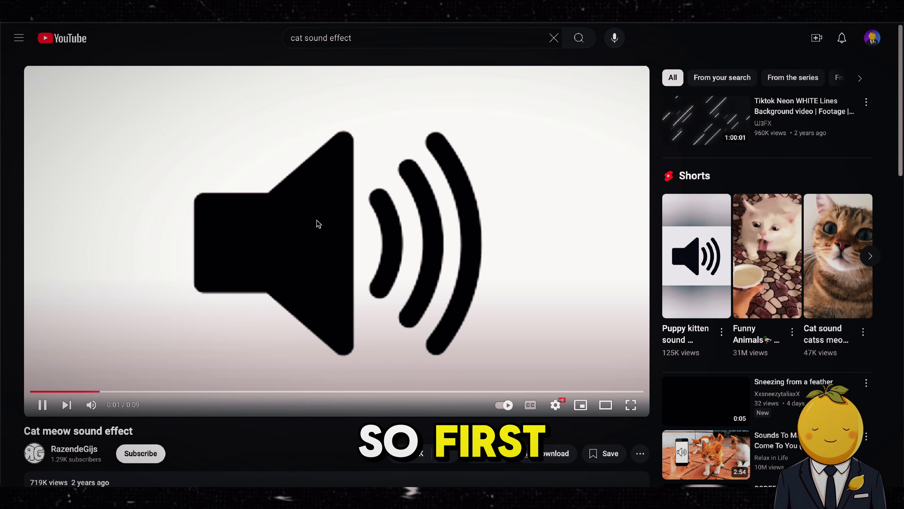
Step: Copy the link address of the 'Cat meow sound effect' video from the YouTube search results
{"action": "key", "text": "alt+Left"}
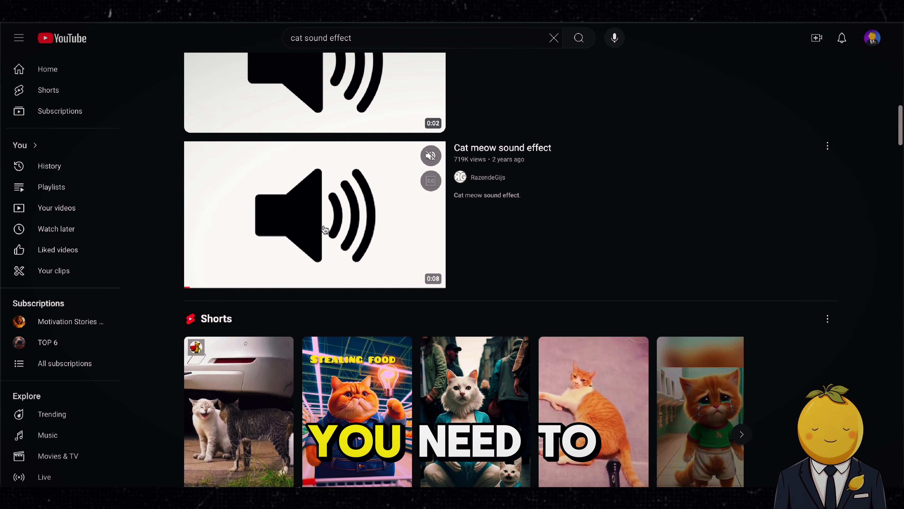
{"action": "scroll", "coordinate": [466, 181], "scroll_direction": "up", "scroll_amount": 2}
{"action": "right_click", "coordinate": [513, 225]}
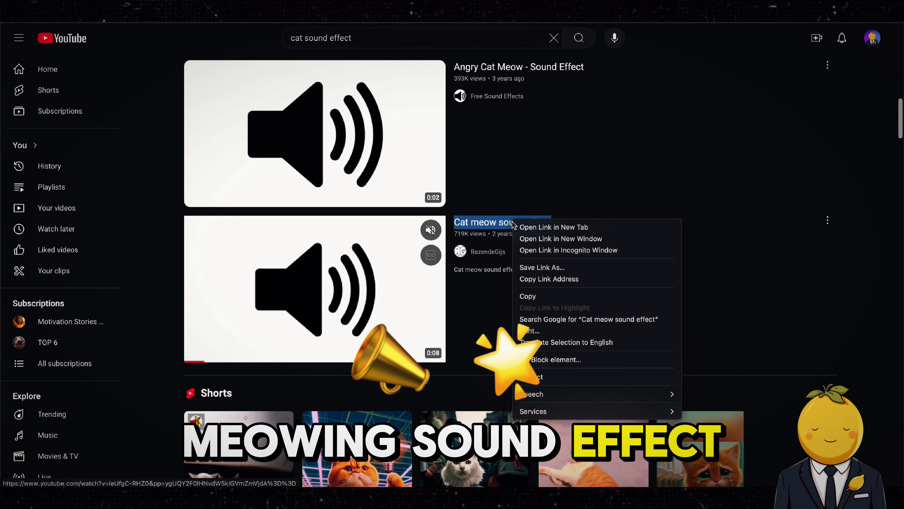
{"action": "left_click", "coordinate": [587, 279]}
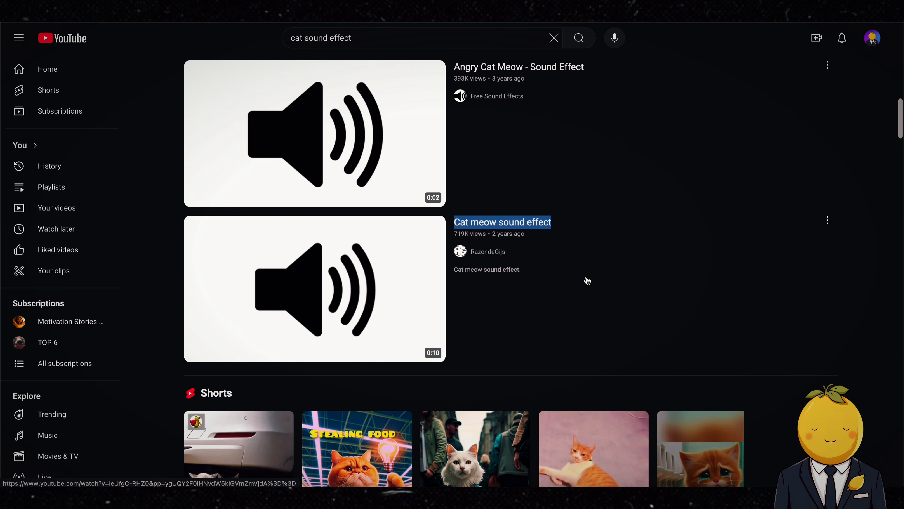
{"action": "left_click", "coordinate": [484, 495]}
{"action": "left_click", "coordinate": [392, 30]}
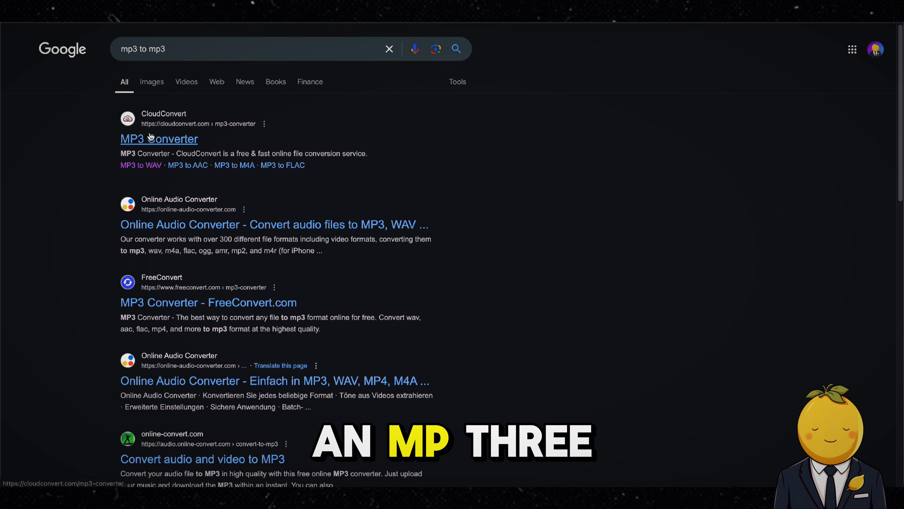
Step: Upload Cat meow sound effect.mp3 to CloudConvert's MP3 converter, convert it to MP3 and download the result
{"action": "left_click", "coordinate": [152, 130]}
{"action": "left_click", "coordinate": [184, 495]}
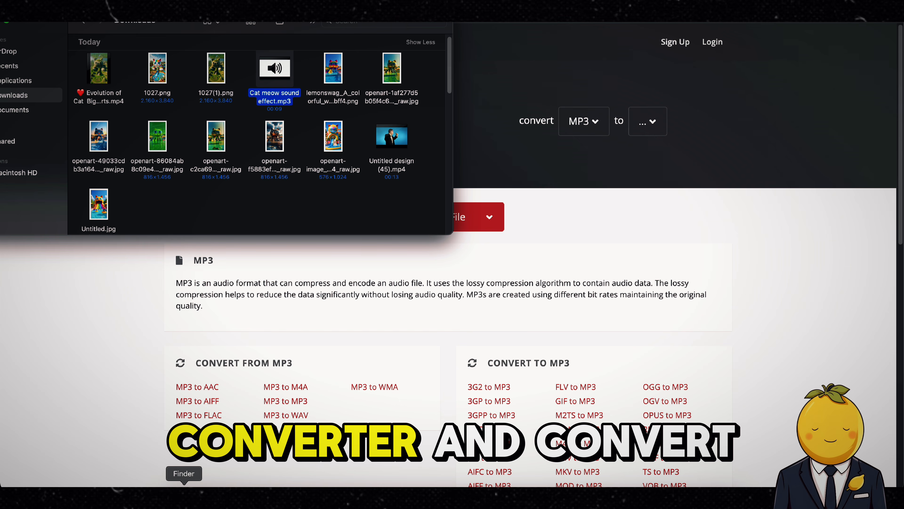
{"action": "left_click_drag", "start_coordinate": [285, 96], "coordinate": [497, 254]}
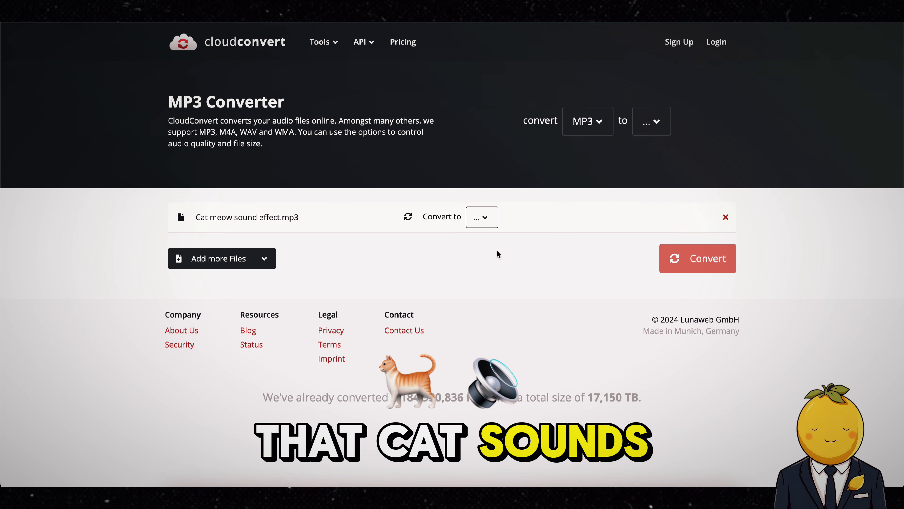
{"action": "left_click", "coordinate": [474, 221]}
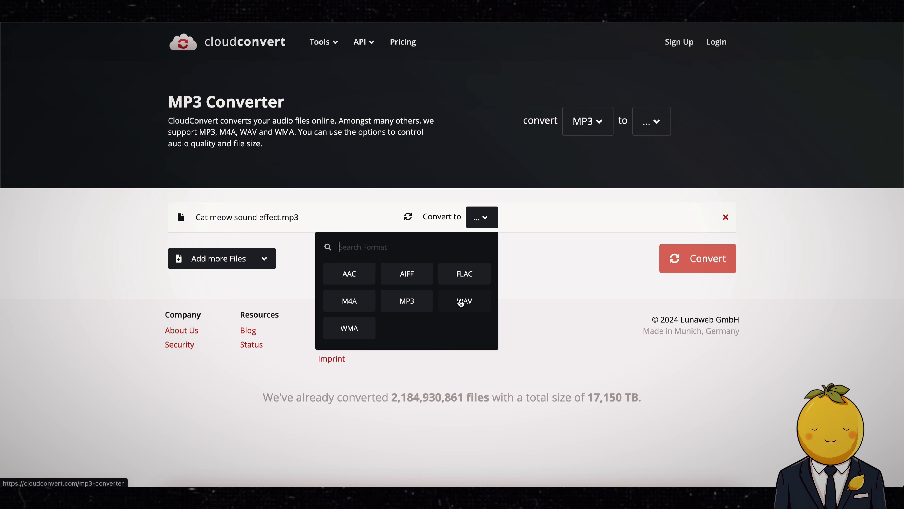
{"action": "left_click", "coordinate": [418, 300]}
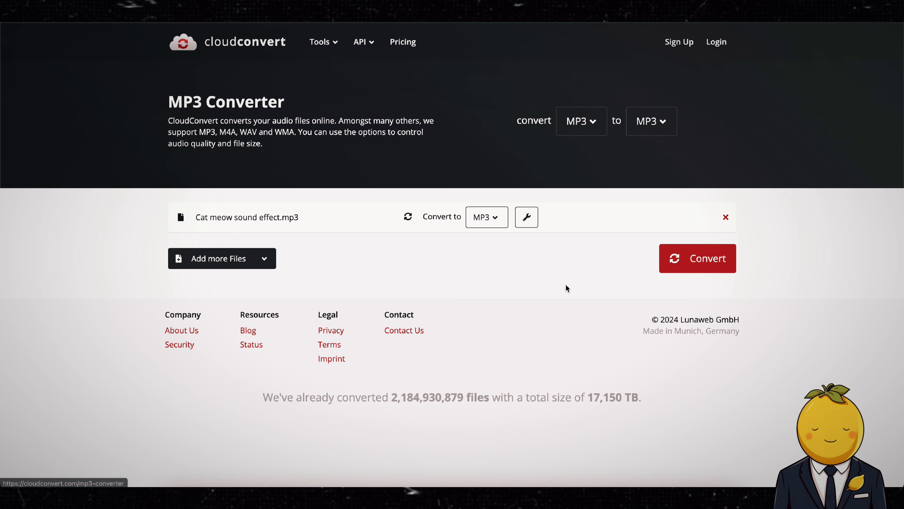
{"action": "left_click", "coordinate": [682, 262]}
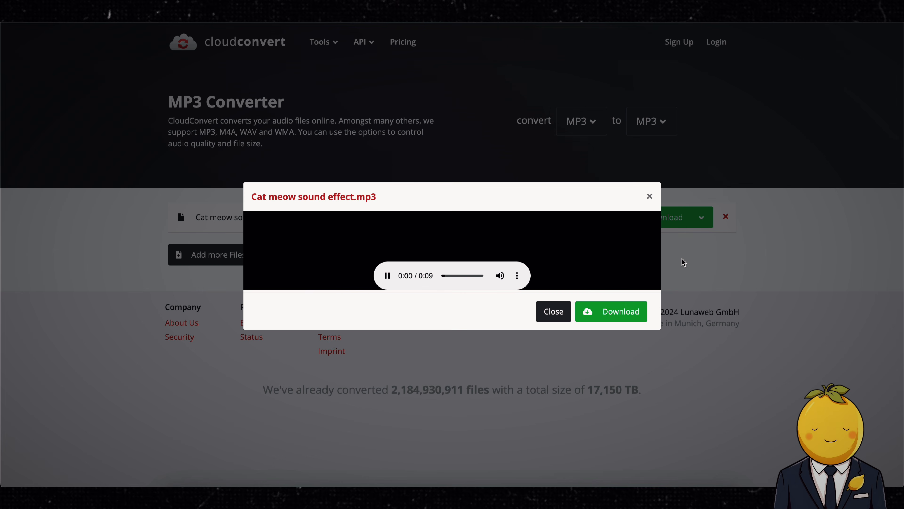
{"action": "left_click", "coordinate": [617, 315]}
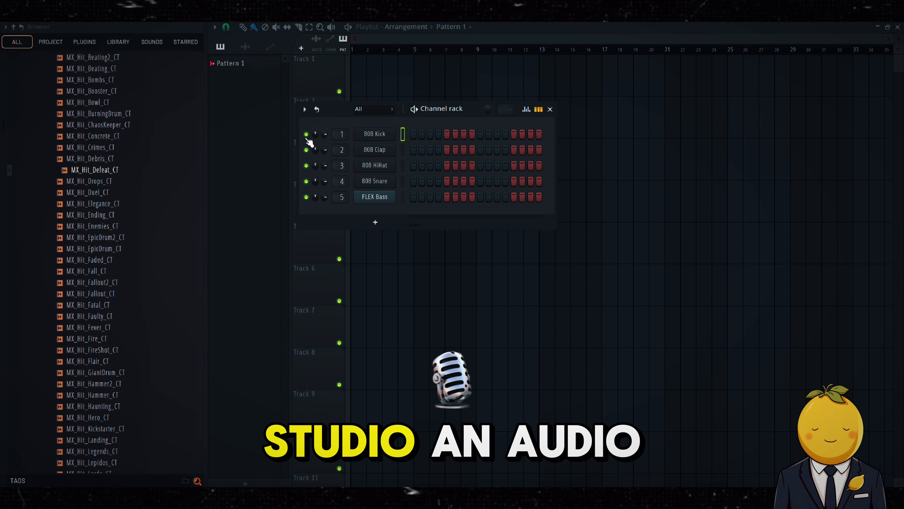
Step: Open the 808 Kick sampler, close it, and toggle steps in the channel rack pattern
{"action": "left_click", "coordinate": [374, 135]}
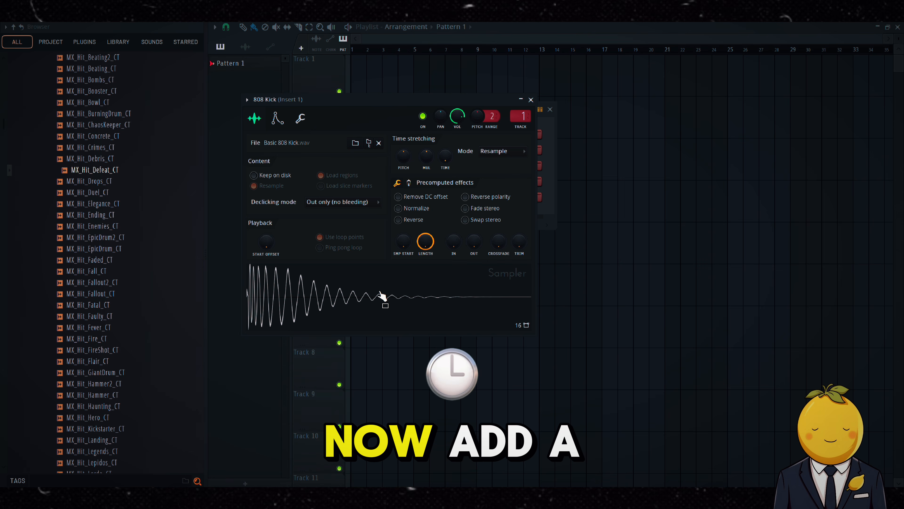
{"action": "left_click", "coordinate": [530, 100]}
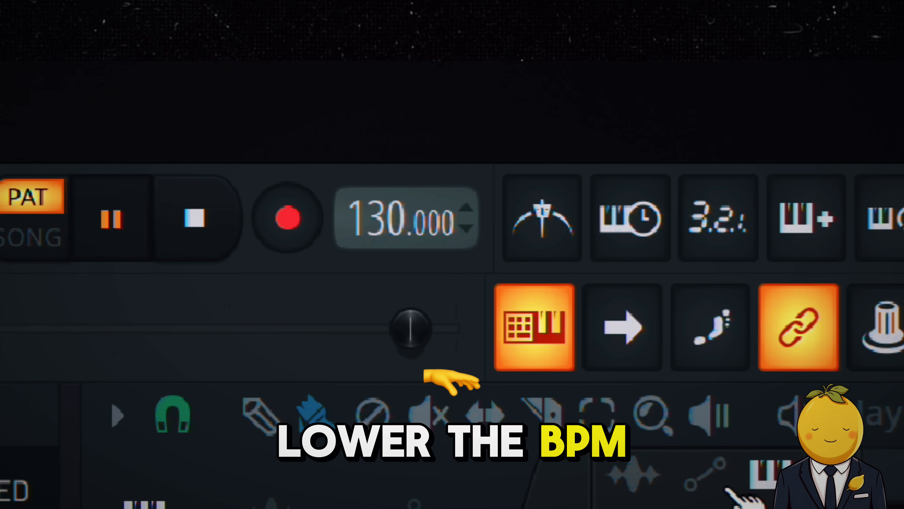
{"action": "left_click_drag", "start_coordinate": [377, 236], "coordinate": [377, 268]}
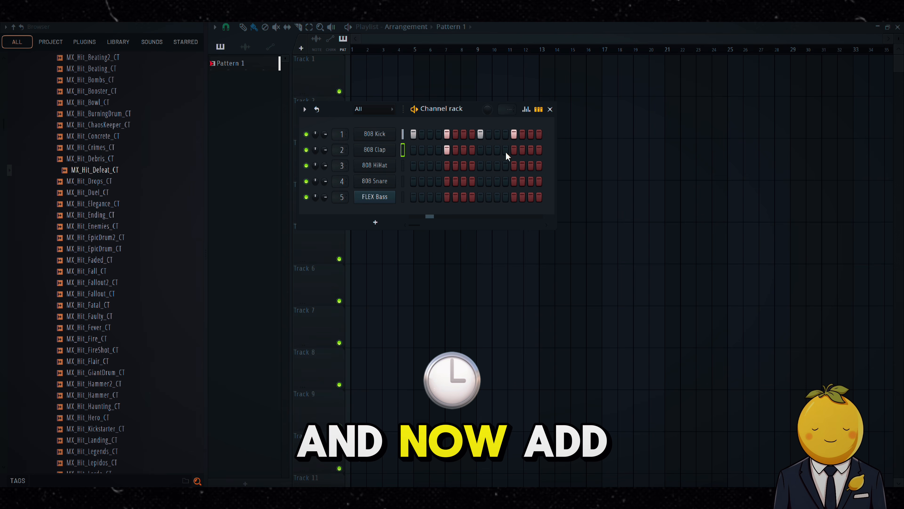
{"action": "left_click", "coordinate": [514, 150]}
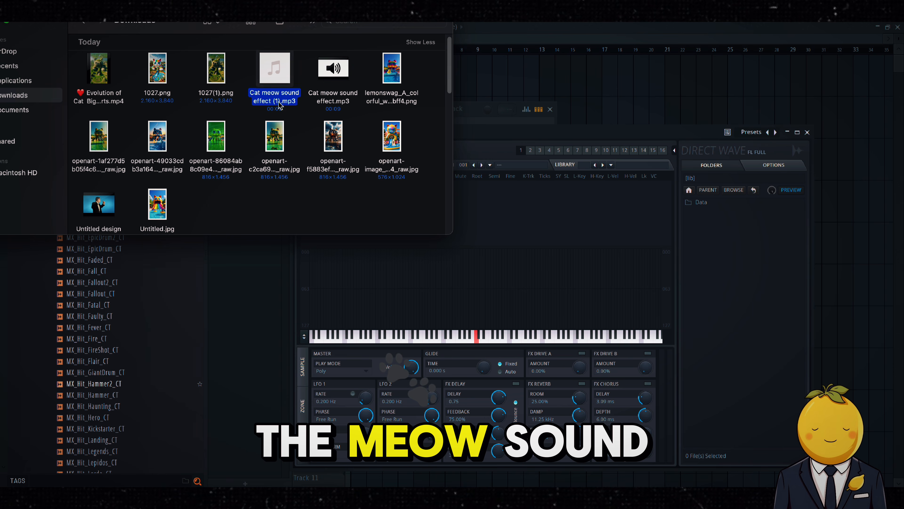
Step: Import the converted 'Cat meow sound effect (1).mp3' into the playlist
{"action": "left_click_drag", "start_coordinate": [280, 105], "coordinate": [678, 108]}
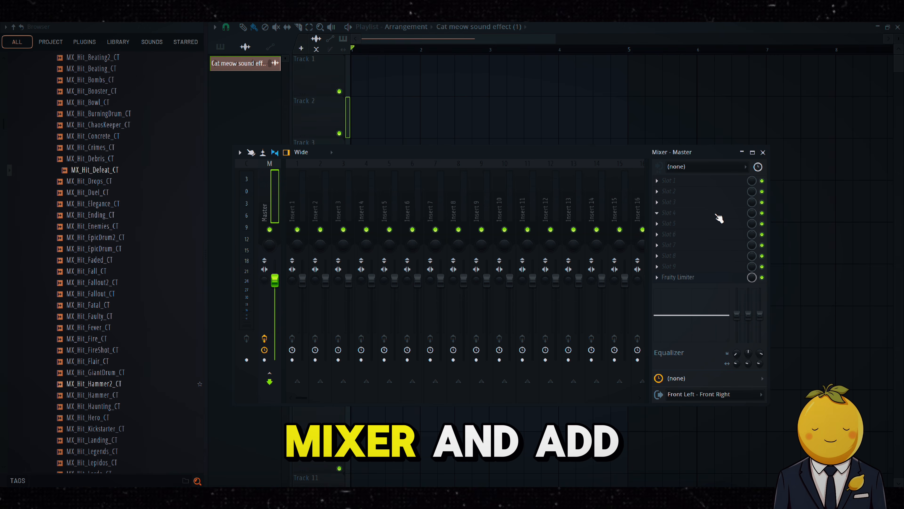
Step: Add Edison to the master mixer, record the playing cat meow, and drag the recording into the playlist
{"action": "left_click", "coordinate": [710, 214]}
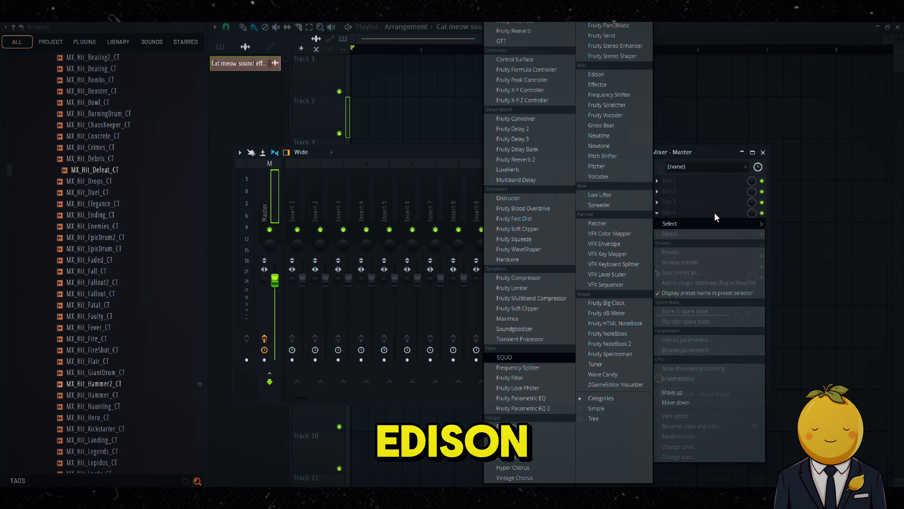
{"action": "left_click", "coordinate": [623, 74]}
{"action": "left_click", "coordinate": [368, 137]}
{"action": "key", "text": "space"}
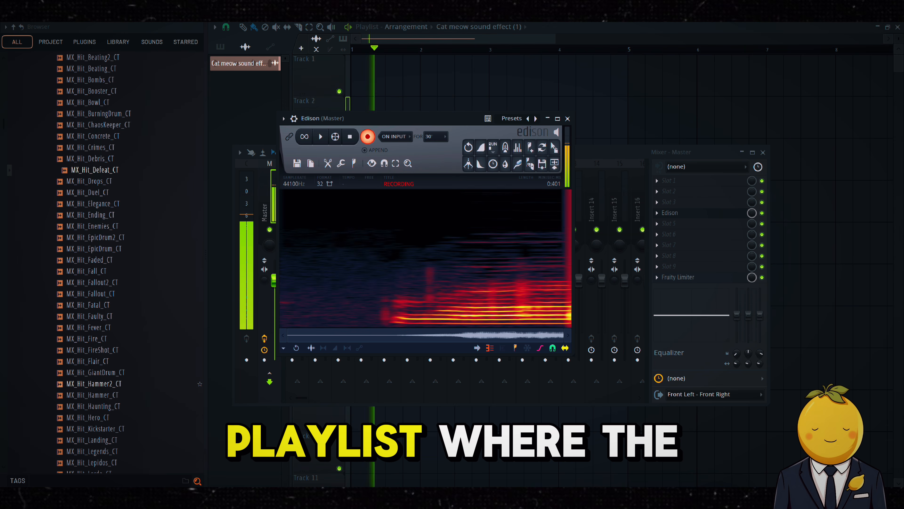
{"action": "left_click", "coordinate": [370, 138]}
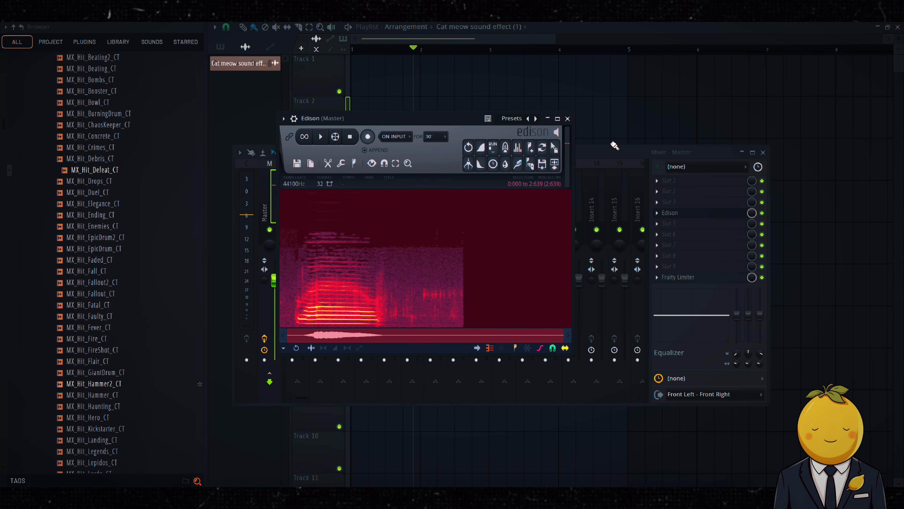
{"action": "left_click_drag", "start_coordinate": [555, 147], "coordinate": [469, 284]}
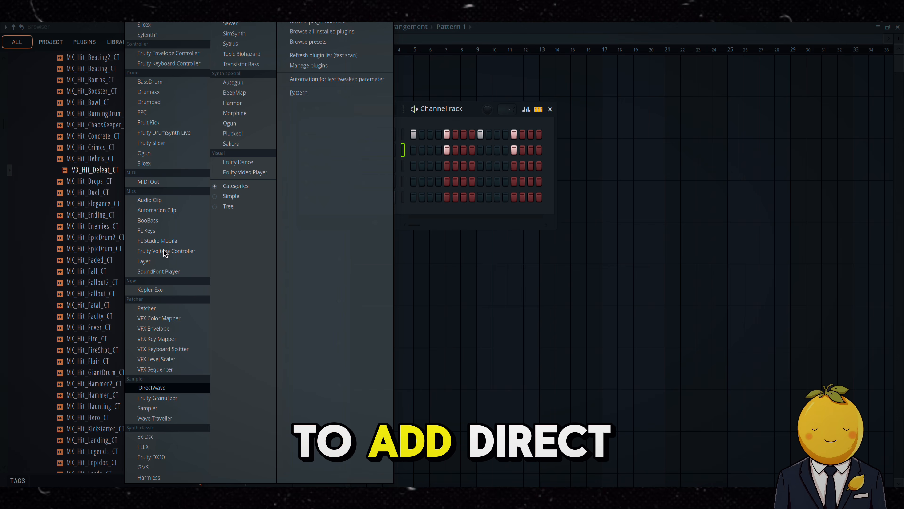
Step: Add a DirectWave channel and load the recorded meow sample into it
{"action": "left_click", "coordinate": [188, 392]}
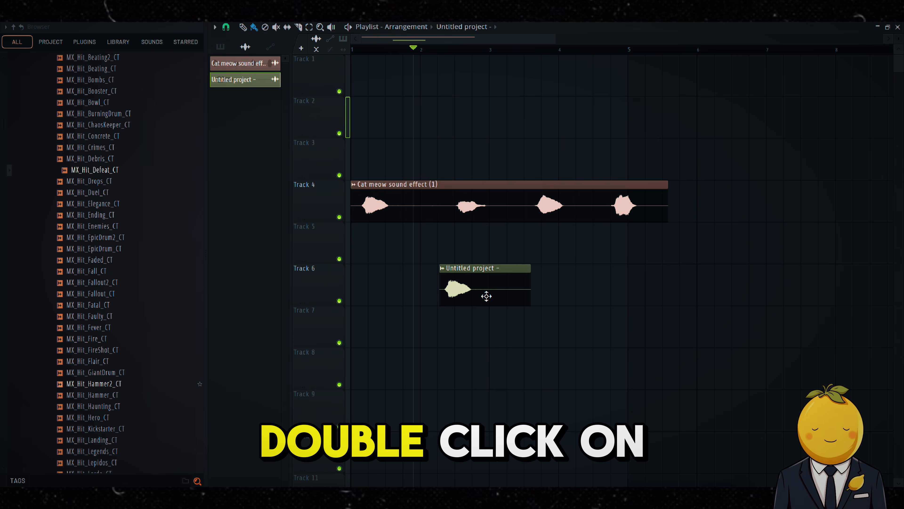
{"action": "double_click", "coordinate": [484, 297]}
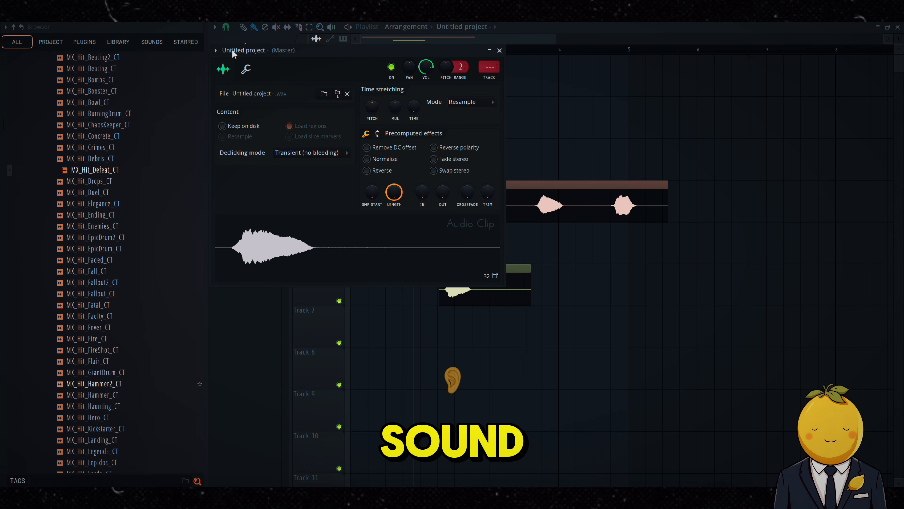
{"action": "key", "text": "F6"}
{"action": "left_click", "coordinate": [393, 109]}
{"action": "left_click", "coordinate": [370, 136]}
{"action": "left_click", "coordinate": [385, 213]}
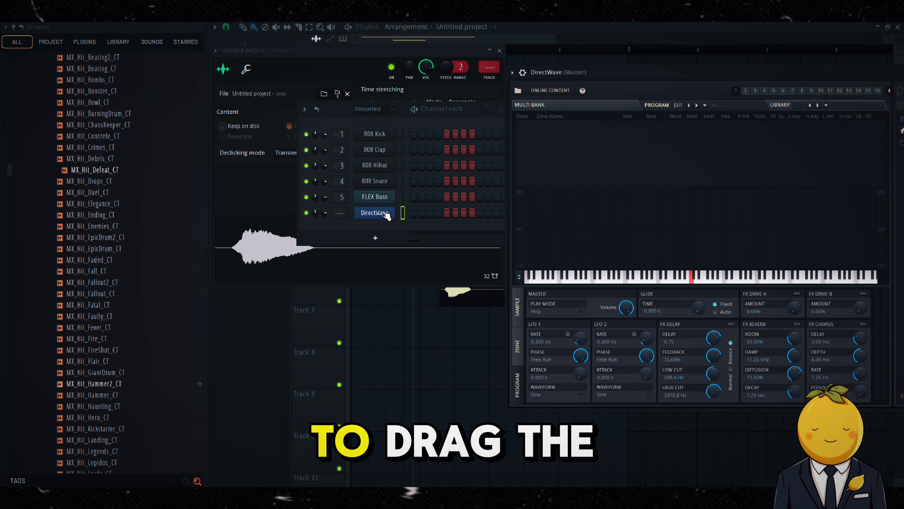
{"action": "left_click_drag", "start_coordinate": [277, 262], "coordinate": [627, 229]}
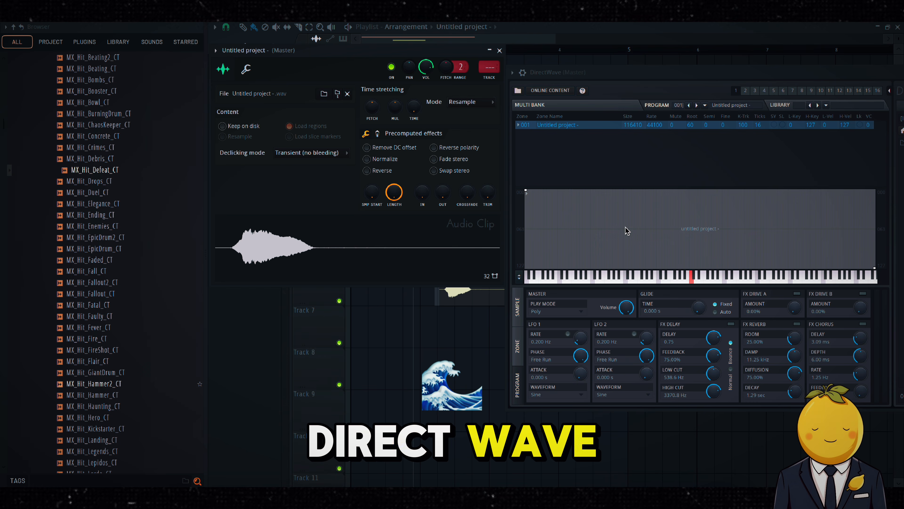
Step: Open DirectWave's sample view and move the sample start point to about 8819 to trim the silence
{"action": "left_click", "coordinate": [515, 311]}
{"action": "right_click", "coordinate": [693, 322]}
{"action": "mouse_move", "coordinate": [710, 373]}
{"action": "left_click", "coordinate": [756, 373]}
{"action": "left_click_drag", "start_coordinate": [869, 294], "coordinate": [656, 317]}
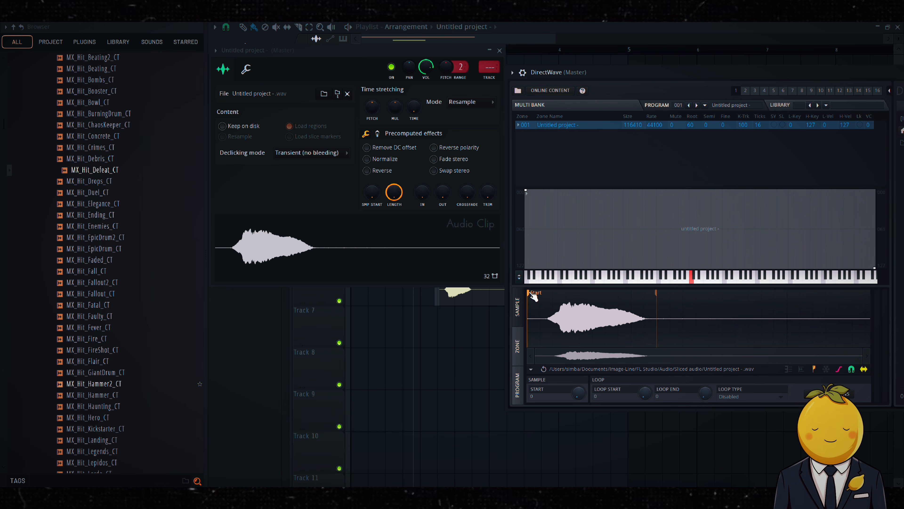
{"action": "left_click_drag", "start_coordinate": [524, 295], "coordinate": [545, 295]}
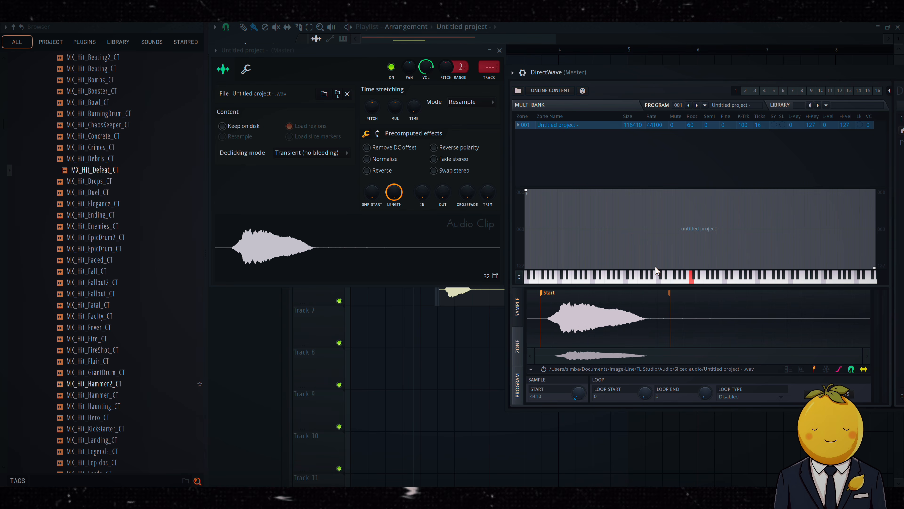
{"action": "left_click_drag", "start_coordinate": [547, 299], "coordinate": [560, 299]}
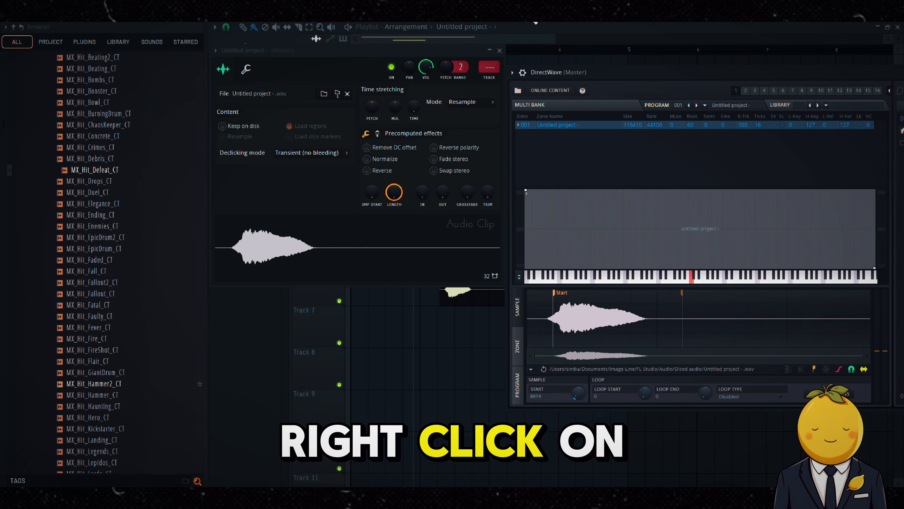
{"action": "left_click", "coordinate": [529, 17]}
Step: Open DirectWave's piano roll and place the first notes of a simple melody
{"action": "right_click", "coordinate": [389, 209]}
{"action": "left_click", "coordinate": [402, 215]}
{"action": "left_click", "coordinate": [238, 85]}
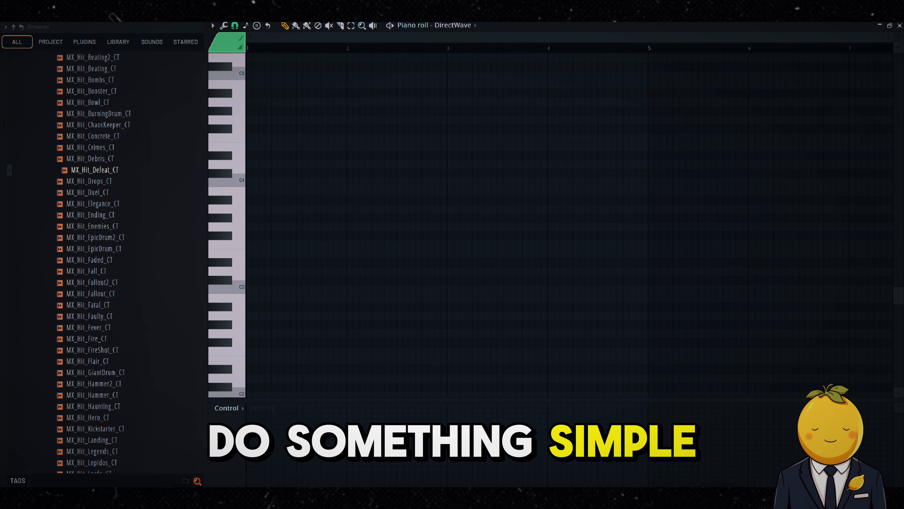
{"action": "left_click_drag", "start_coordinate": [260, 178], "coordinate": [249, 193]}
{"action": "left_click", "coordinate": [267, 185]}
{"action": "left_click", "coordinate": [282, 159]}
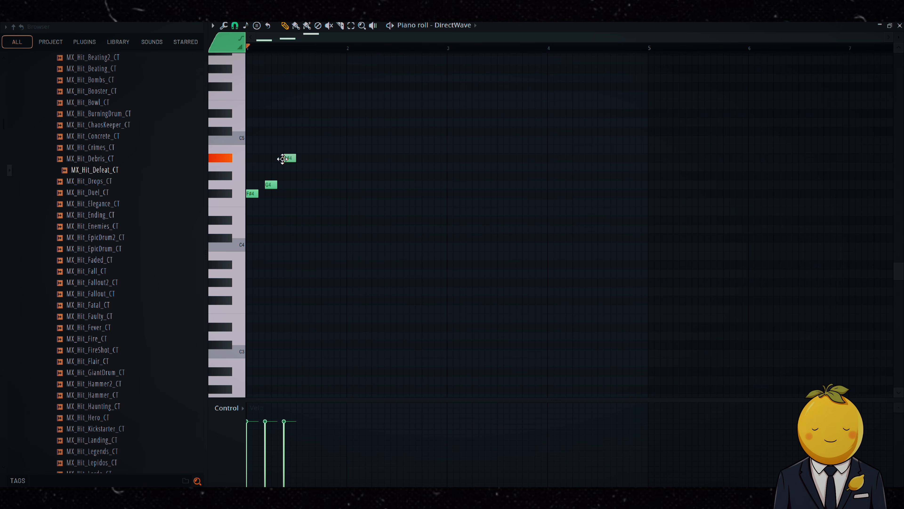
{"action": "right_click", "coordinate": [283, 157]}
{"action": "left_click_drag", "start_coordinate": [295, 167], "coordinate": [289, 166]}
Step: Extend the melody with further notes, adjusting their lengths and playing it back
{"action": "key", "text": "space"}
{"action": "key", "text": "space"}
{"action": "left_click_drag", "start_coordinate": [258, 202], "coordinate": [270, 202]}
{"action": "left_click_drag", "start_coordinate": [269, 184], "coordinate": [276, 184]}
{"action": "left_click_drag", "start_coordinate": [283, 184], "coordinate": [323, 122]}
{"action": "double_click", "coordinate": [302, 166]}
{"action": "left_click", "coordinate": [511, 298]}
{"action": "key", "text": "space"}
{"action": "left_click_drag", "start_coordinate": [333, 122], "coordinate": [345, 122]}
{"action": "key", "text": "space"}
{"action": "key", "text": "space"}
{"action": "left_click", "coordinate": [345, 167]}
{"action": "left_click", "coordinate": [410, 167]}
{"action": "left_click", "coordinate": [434, 184]}
{"action": "key", "text": "space"}
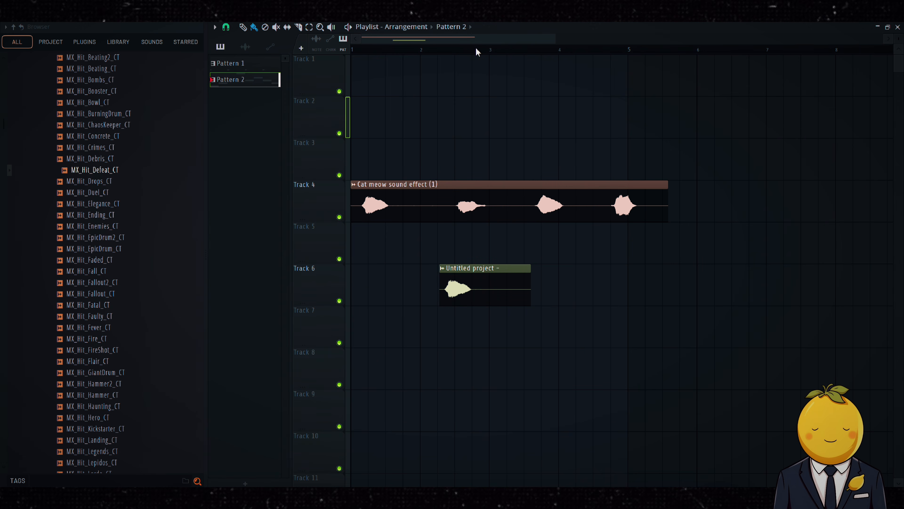
Step: Place Pattern 2 at the start of Track 7 and delete the cat meow and recording clips
{"action": "left_click", "coordinate": [401, 342]}
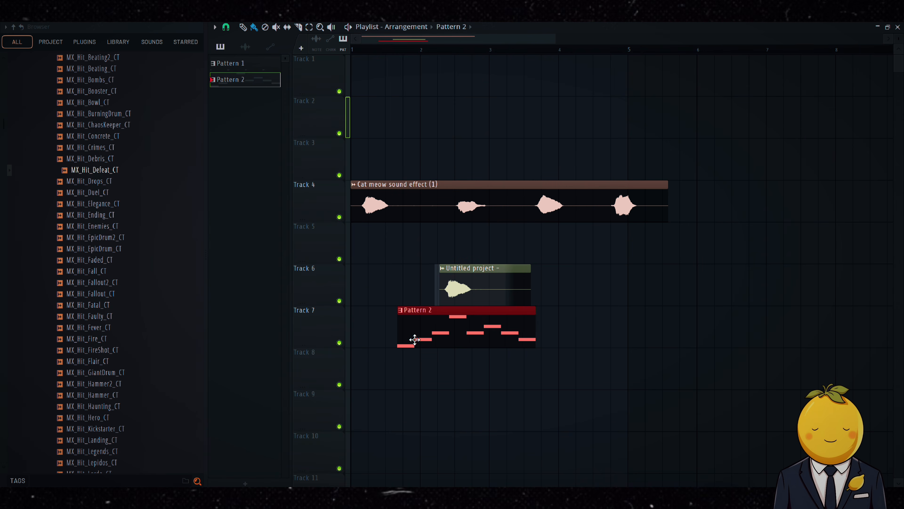
{"action": "left_click_drag", "start_coordinate": [420, 340], "coordinate": [351, 341]}
{"action": "right_click", "coordinate": [496, 296]}
{"action": "right_click", "coordinate": [424, 210]}
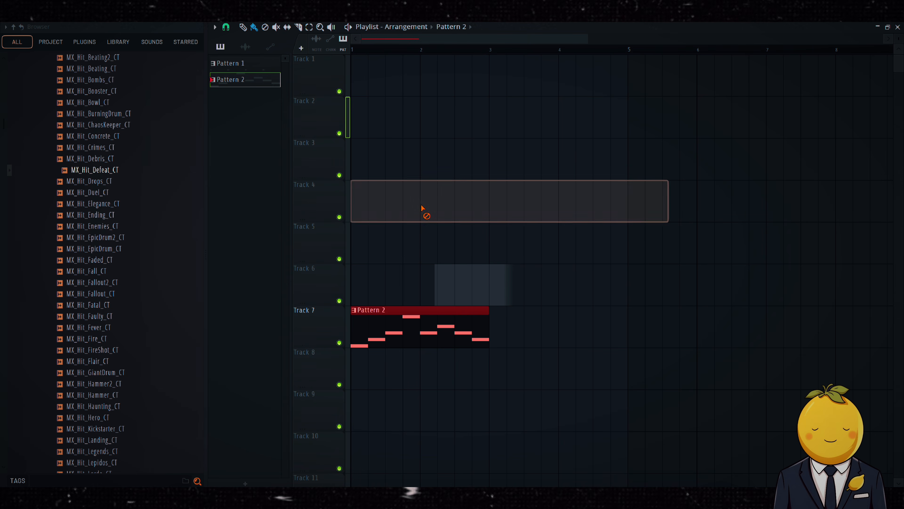
{"action": "key", "text": "KP_Add"}
{"action": "key", "text": "KP_Add"}
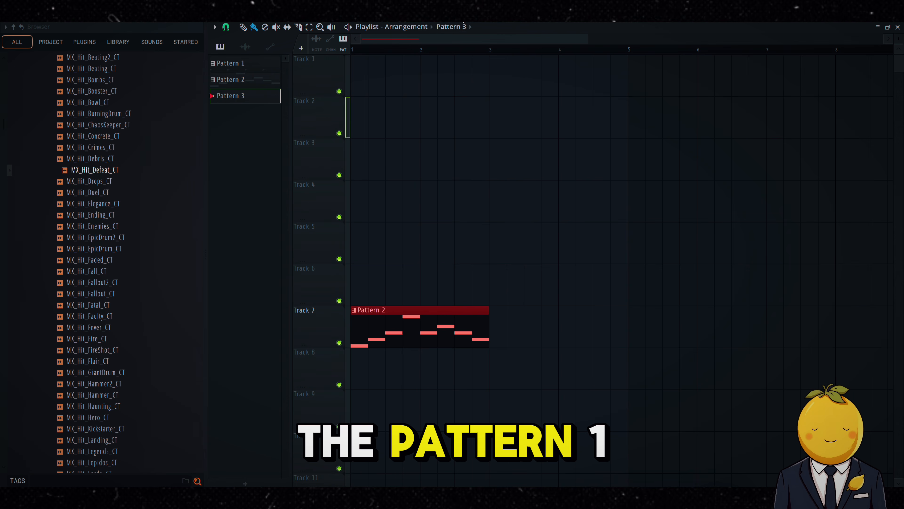
{"action": "key", "text": "KP_Subtract"}
{"action": "key", "text": "KP_Subtract"}
Step: Arrange Pattern 1 on Track 1 and Pattern 2 on Track 2 starting at bar 5
{"action": "left_click_drag", "start_coordinate": [231, 63], "coordinate": [361, 287]}
{"action": "left_click", "coordinate": [431, 284]}
{"action": "left_click_drag", "start_coordinate": [556, 251], "coordinate": [393, 332]}
{"action": "left_click_drag", "start_coordinate": [373, 297], "coordinate": [641, 82]}
{"action": "scroll", "coordinate": [583, 54], "scroll_direction": "down", "scroll_amount": 4}
{"action": "left_click", "coordinate": [511, 81]}
{"action": "left_click", "coordinate": [528, 80]}
{"action": "left_click", "coordinate": [509, 118]}
Step: Select the arranged patterns and duplicate them along the playlist up to bar 13
{"action": "left_click", "coordinate": [448, 51]}
{"action": "key", "text": "space"}
{"action": "mouse_move", "coordinate": [578, 56]}
{"action": "left_mouse_down"}
{"action": "mouse_move", "coordinate": [561, 96]}
{"action": "mouse_move", "coordinate": [449, 132]}
{"action": "left_mouse_up"}
{"action": "key", "text": "ctrl+b"}
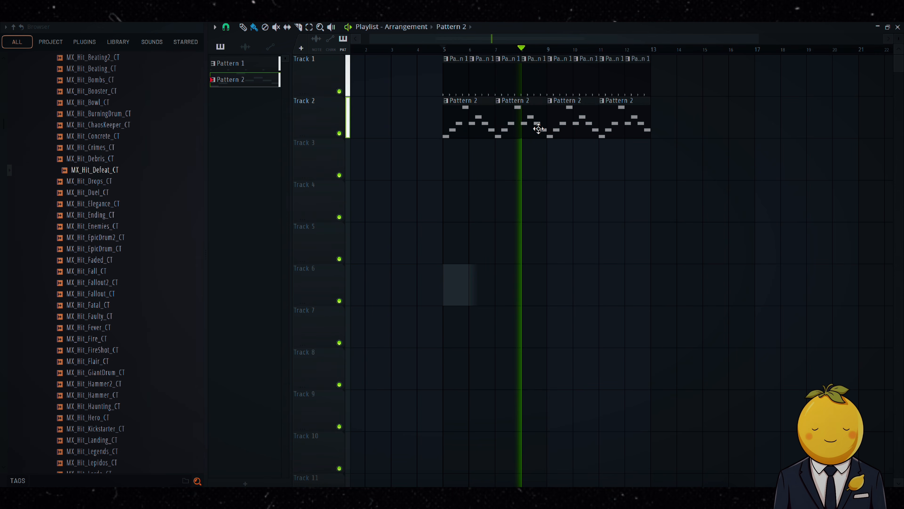
Step: Open the channel rack and route the DirectWave meow channel to a free mixer track
{"action": "key", "text": "F6"}
{"action": "left_click", "coordinate": [357, 173]}
{"action": "left_click_drag", "start_coordinate": [360, 143], "coordinate": [361, 139]}
{"action": "left_click", "coordinate": [899, 26]}
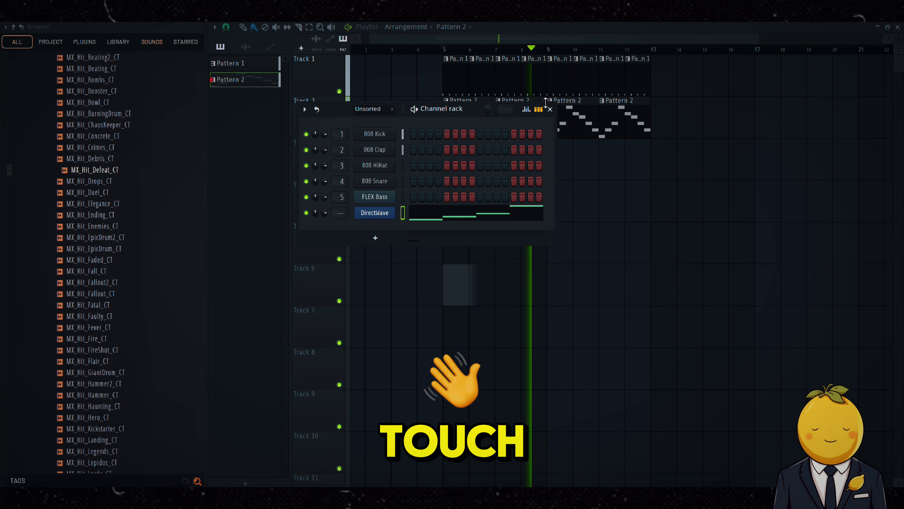
{"action": "left_click", "coordinate": [375, 213]}
{"action": "left_click", "coordinate": [512, 73]}
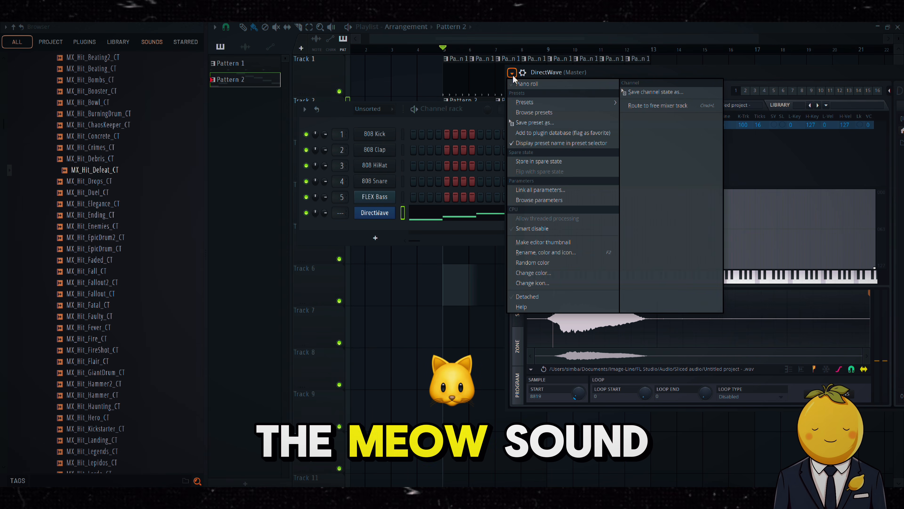
{"action": "left_click", "coordinate": [658, 105]}
Step: Add a Fruity Reeverb effect to the DirectWave mixer insert and close the windows
{"action": "left_click", "coordinate": [670, 202]}
{"action": "mouse_move", "coordinate": [670, 213]}
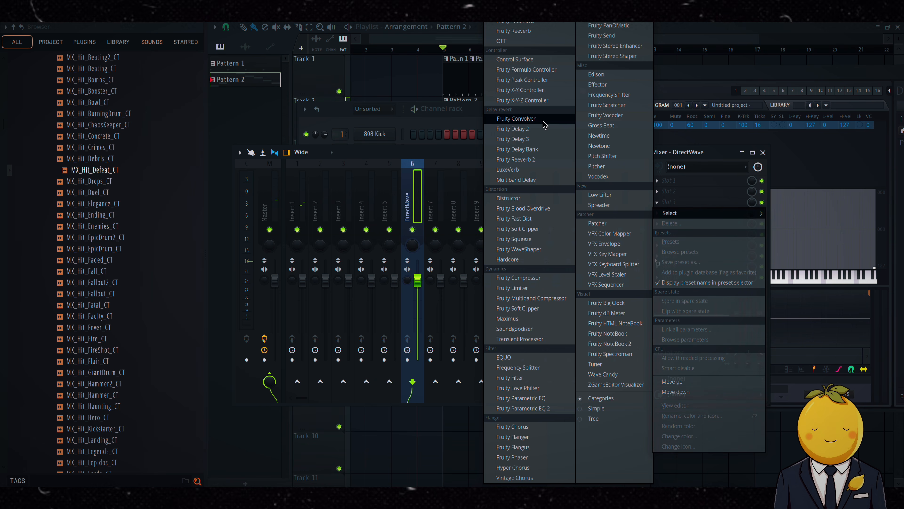
{"action": "left_click", "coordinate": [513, 30]}
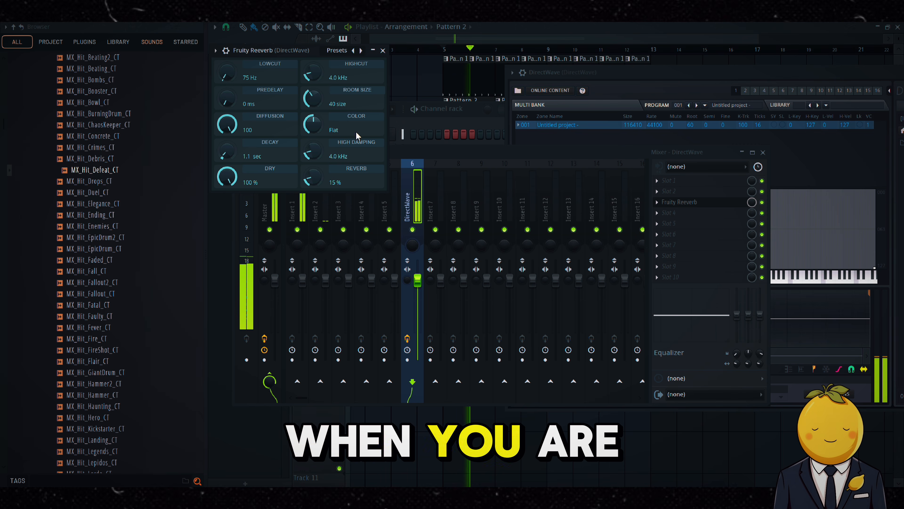
{"action": "key", "text": "F12"}
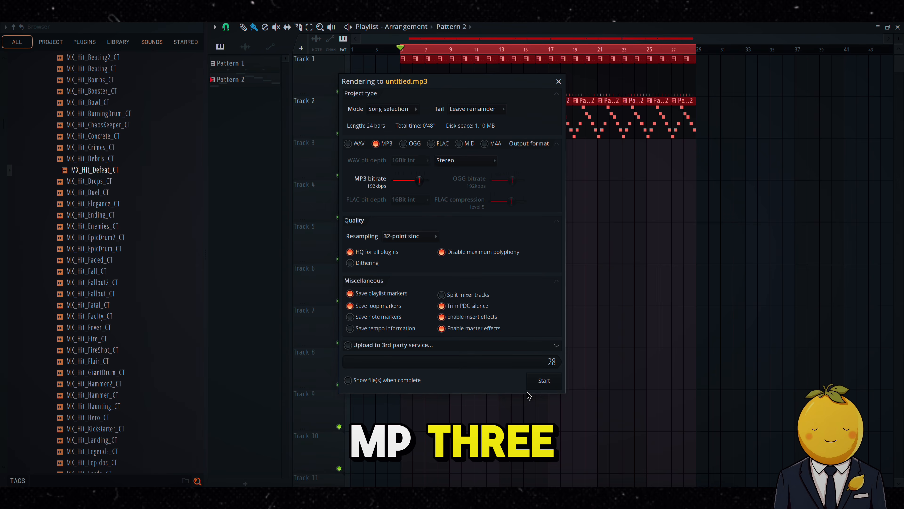
Step: Switch to CapCut and add the exported untitled.mp3 soundtrack to the timeline
{"action": "left_click", "coordinate": [544, 381]}
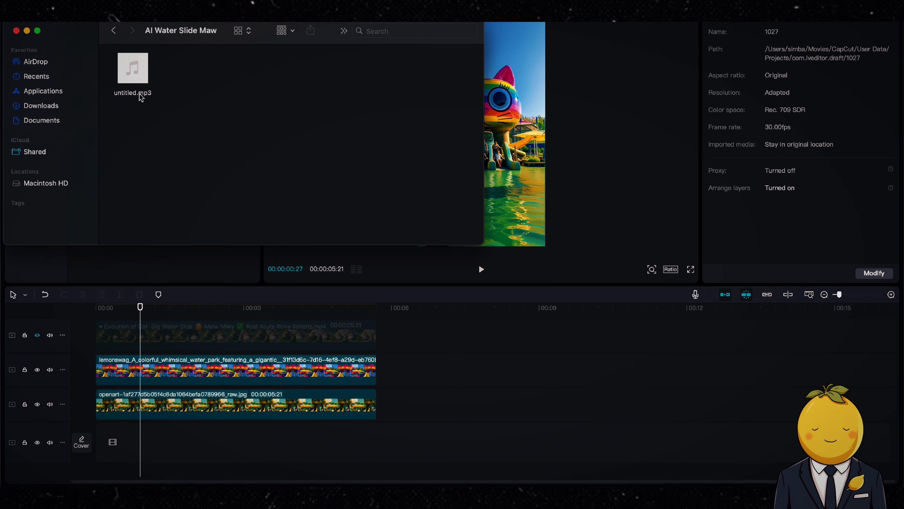
{"action": "left_click_drag", "start_coordinate": [141, 98], "coordinate": [204, 468]}
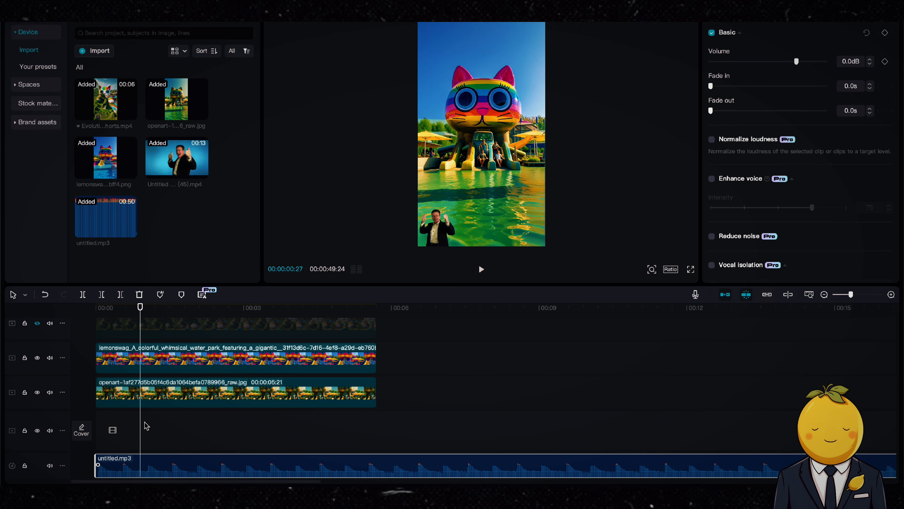
Step: Preview the edit, then split the soundtrack at the end of the video clips and delete the remainder
{"action": "key", "text": "space"}
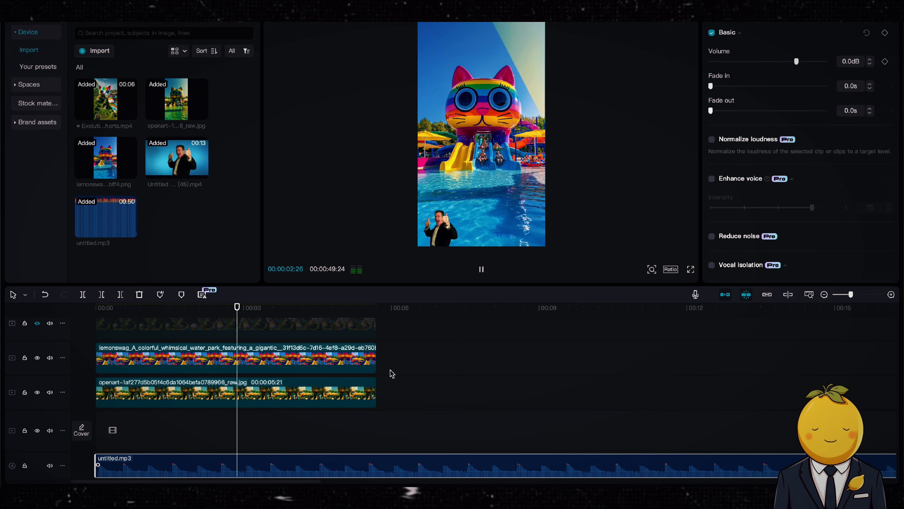
{"action": "key", "text": "space"}
{"action": "scroll", "coordinate": [382, 467], "scroll_direction": "down", "scroll_amount": 2}
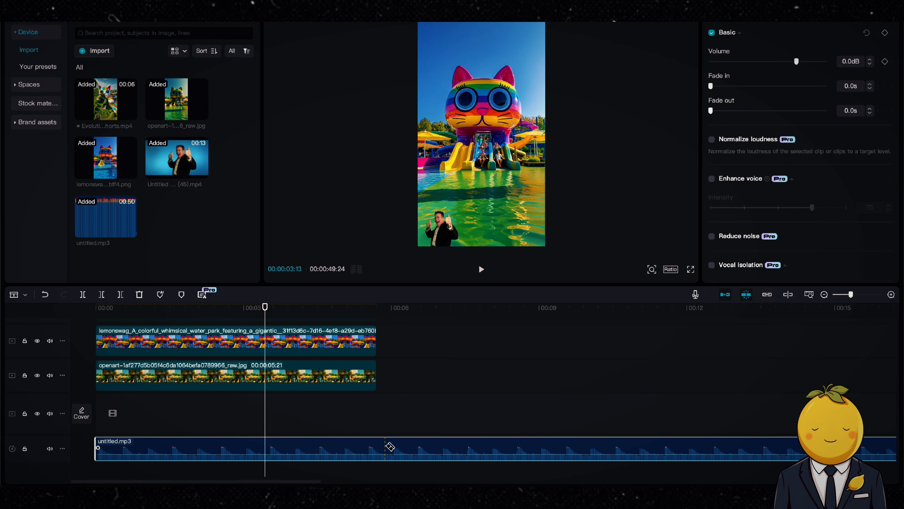
{"action": "left_click", "coordinate": [375, 448]}
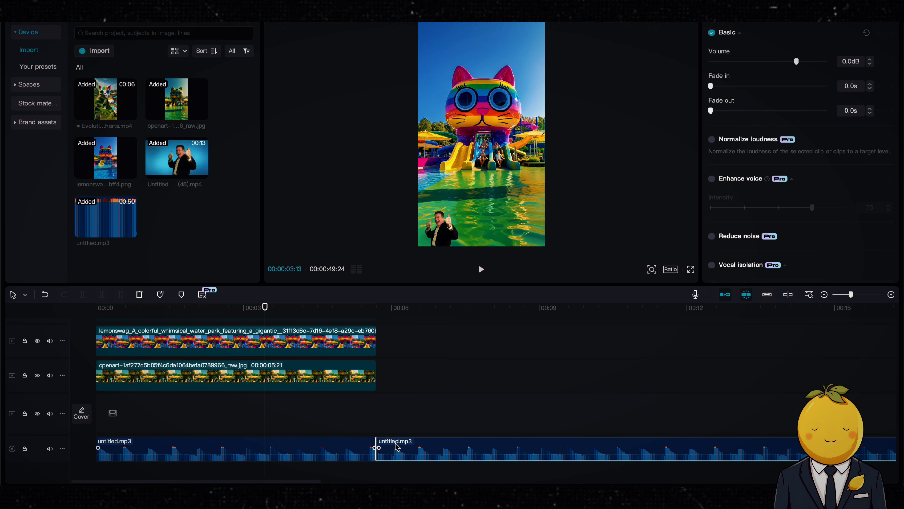
{"action": "key", "text": "Delete"}
Step: Reorder the video tracks so the presenter clip sits above the water-park image layers
{"action": "left_click", "coordinate": [338, 374]}
{"action": "left_click", "coordinate": [282, 349]}
{"action": "left_click_drag", "start_coordinate": [430, 343], "coordinate": [268, 403]}
{"action": "left_click_drag", "start_coordinate": [255, 378], "coordinate": [252, 412]}
{"action": "scroll", "coordinate": [251, 412], "scroll_direction": "up", "scroll_amount": 2}
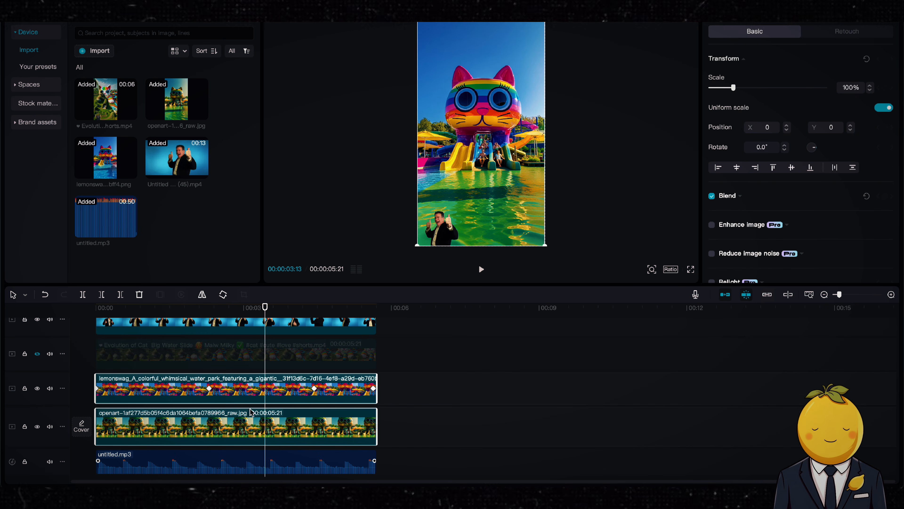
Step: Delete the reference Evolution of Cat video clip from the timeline
{"action": "left_click", "coordinate": [210, 353]}
{"action": "key", "text": "Delete"}
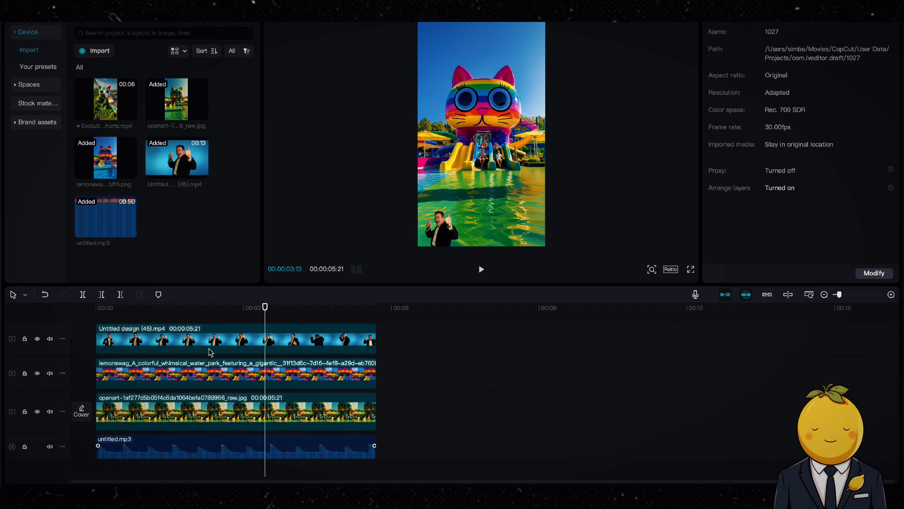
{"action": "scroll", "coordinate": [210, 352], "scroll_direction": "up", "scroll_amount": 2}
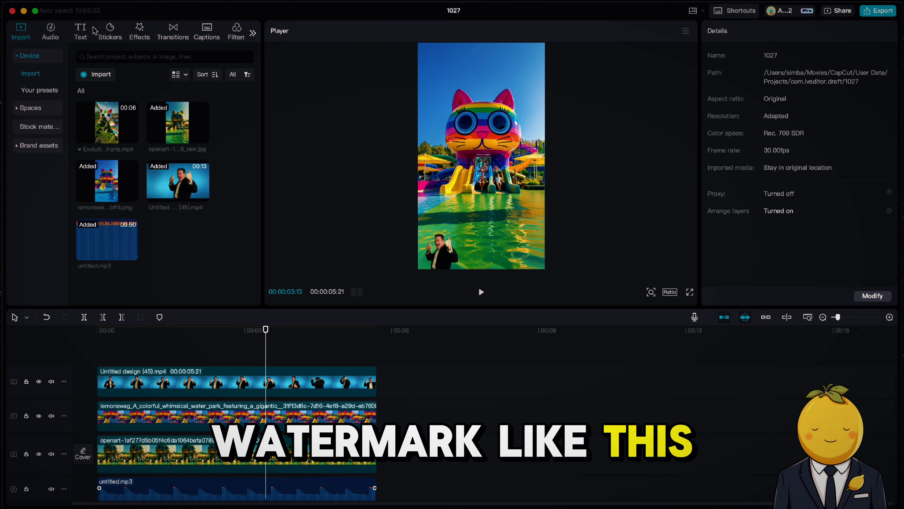
{"action": "left_click", "coordinate": [89, 35]}
{"action": "left_click_drag", "start_coordinate": [193, 213], "coordinate": [182, 350]}
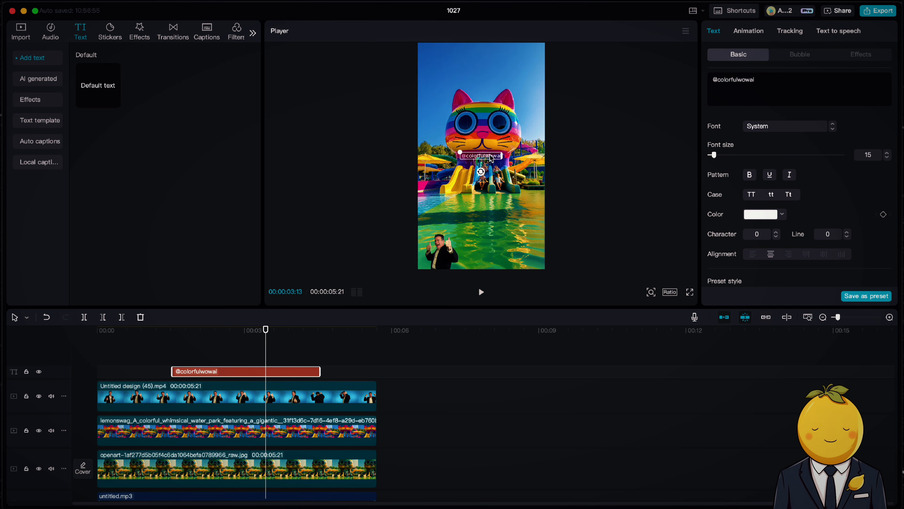
{"action": "scroll", "coordinate": [769, 241], "scroll_direction": "down", "scroll_amount": 10}
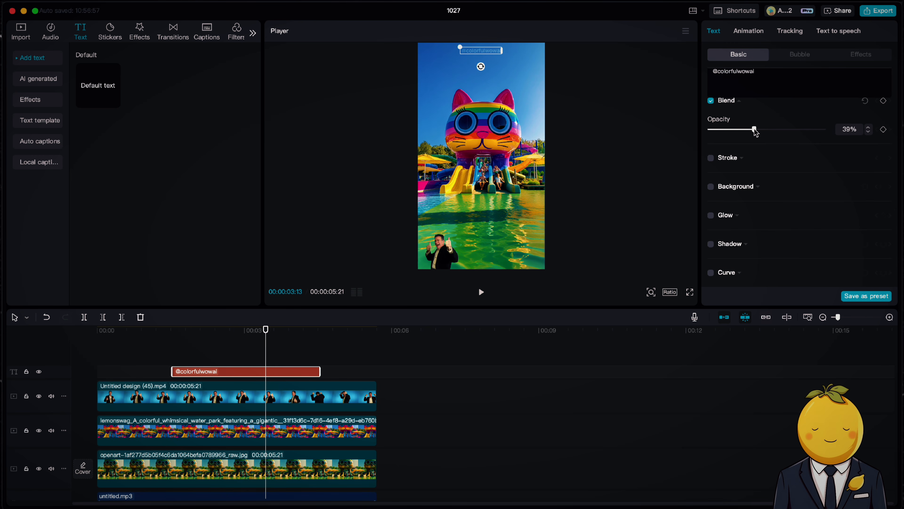
{"action": "left_click_drag", "start_coordinate": [173, 368], "coordinate": [96, 370]}
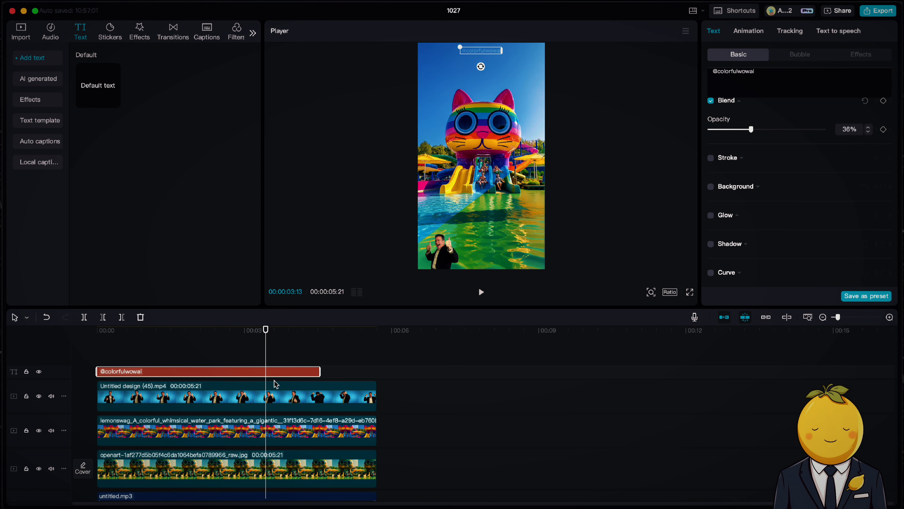
{"action": "left_click_drag", "start_coordinate": [320, 371], "coordinate": [377, 371]}
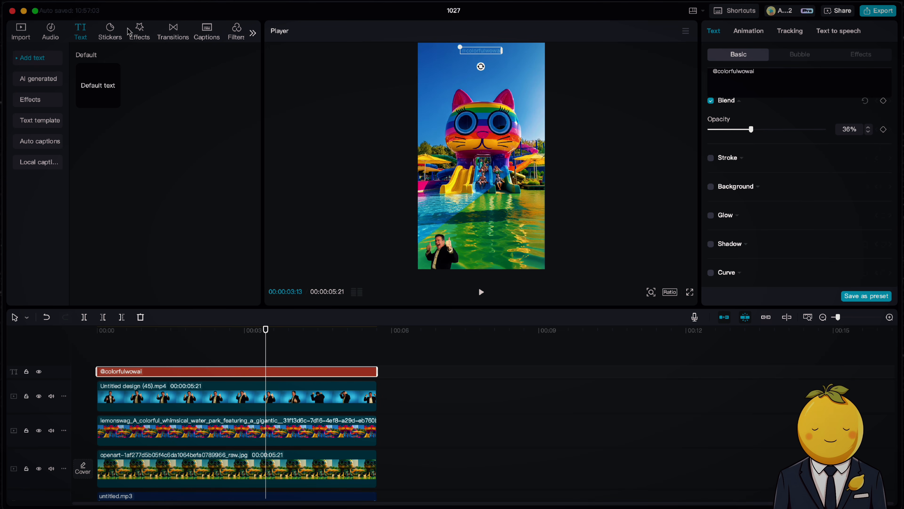
Step: Apply the Vivid II filter at intensity 15 across the full length of the video
{"action": "left_click", "coordinate": [233, 33]}
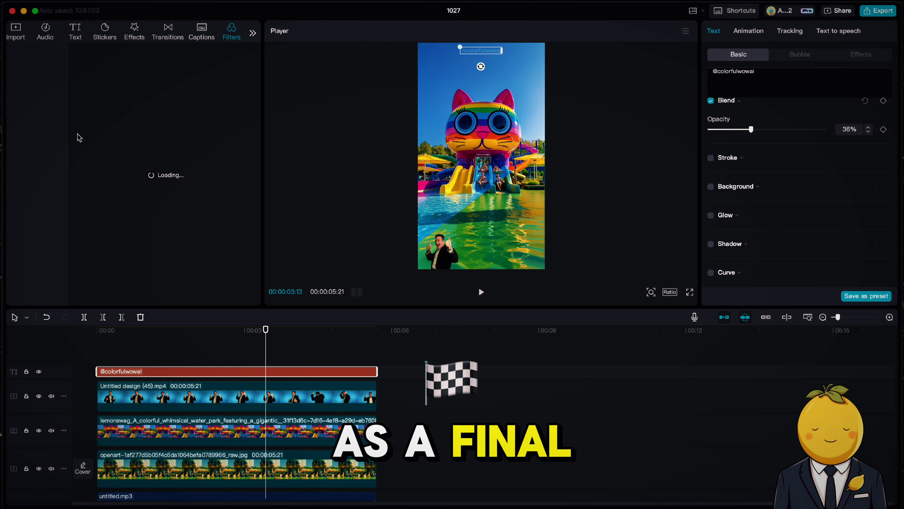
{"action": "left_click_drag", "start_coordinate": [156, 168], "coordinate": [256, 360]}
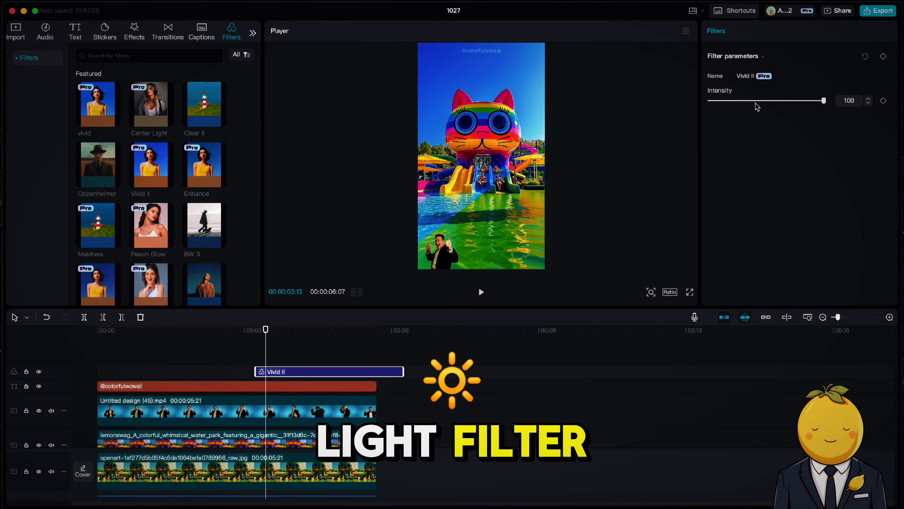
{"action": "left_click_drag", "start_coordinate": [756, 101], "coordinate": [722, 102]}
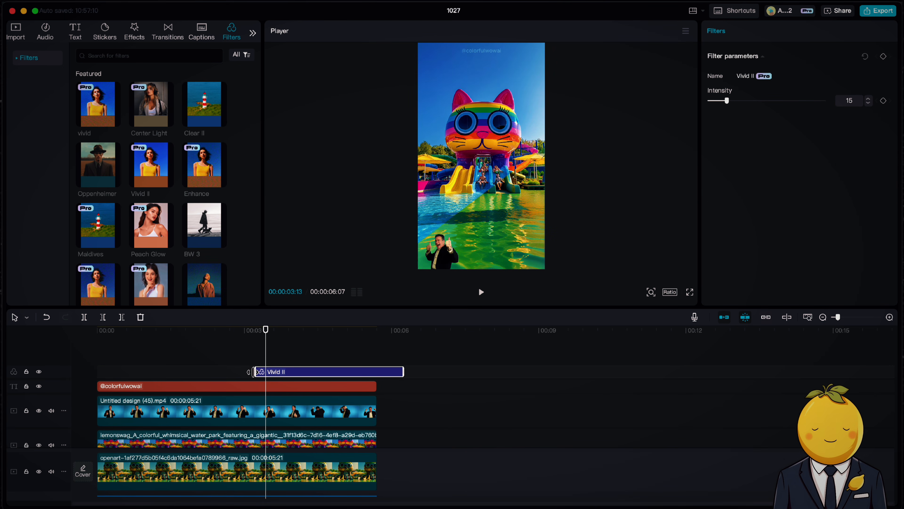
{"action": "left_click_drag", "start_coordinate": [255, 372], "coordinate": [97, 371]}
{"action": "left_click_drag", "start_coordinate": [404, 371], "coordinate": [376, 369]}
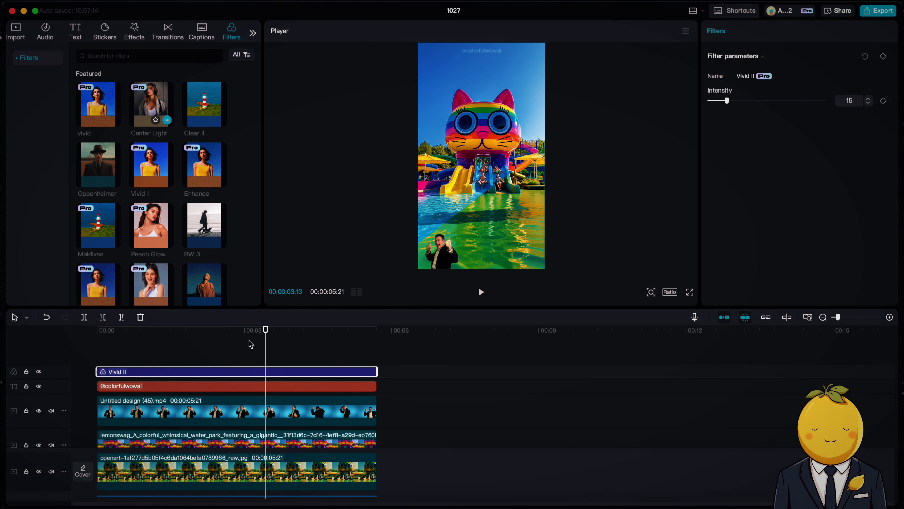
Step: Apply the Center Light filter at intensity 9 across the full length of the video
{"action": "left_click_drag", "start_coordinate": [151, 103], "coordinate": [246, 371]}
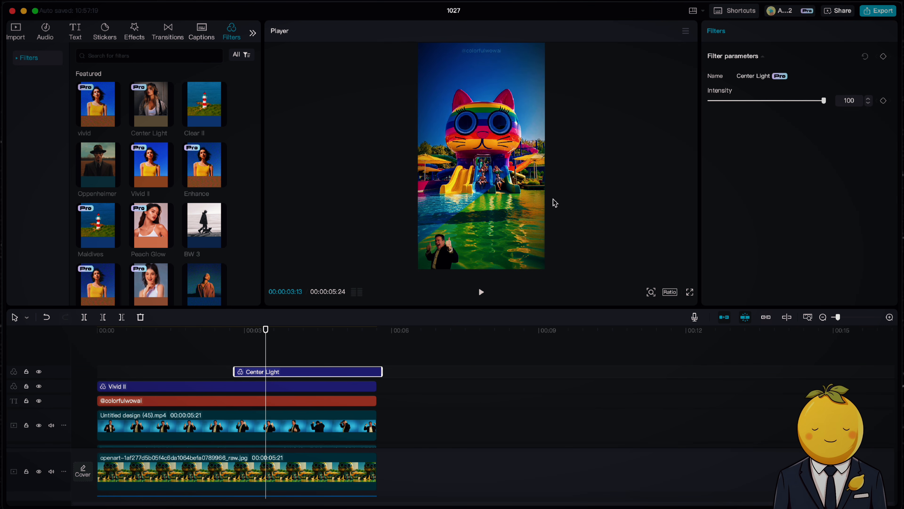
{"action": "left_click_drag", "start_coordinate": [782, 101], "coordinate": [671, 101]}
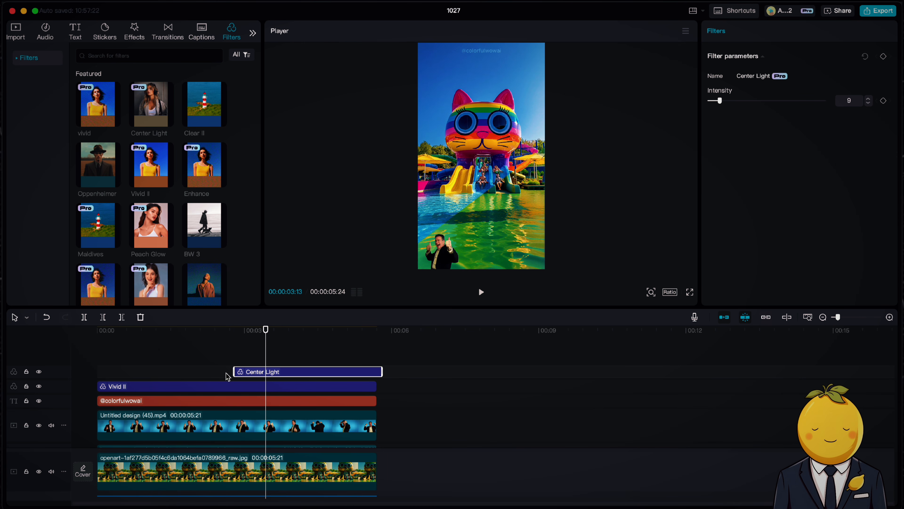
{"action": "left_click_drag", "start_coordinate": [228, 371], "coordinate": [96, 371]}
{"action": "left_click_drag", "start_coordinate": [382, 371], "coordinate": [377, 371]}
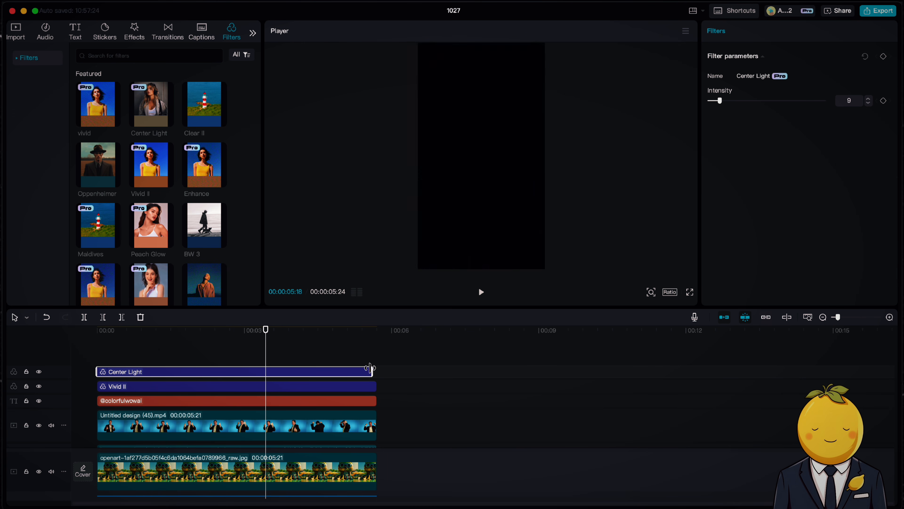
Step: Export the video as Waterslide1 in 4K to the Documents folder
{"action": "key", "text": "space"}
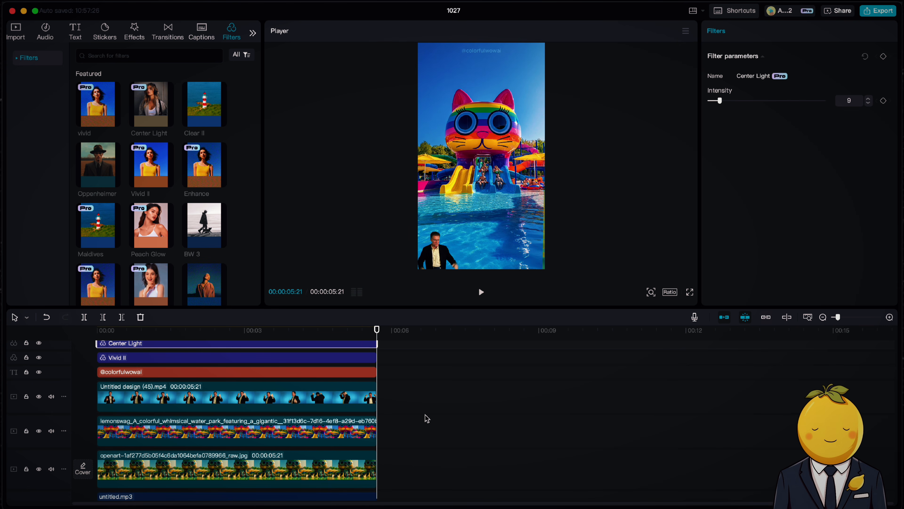
{"action": "left_click_drag", "start_coordinate": [297, 330], "coordinate": [56, 333]}
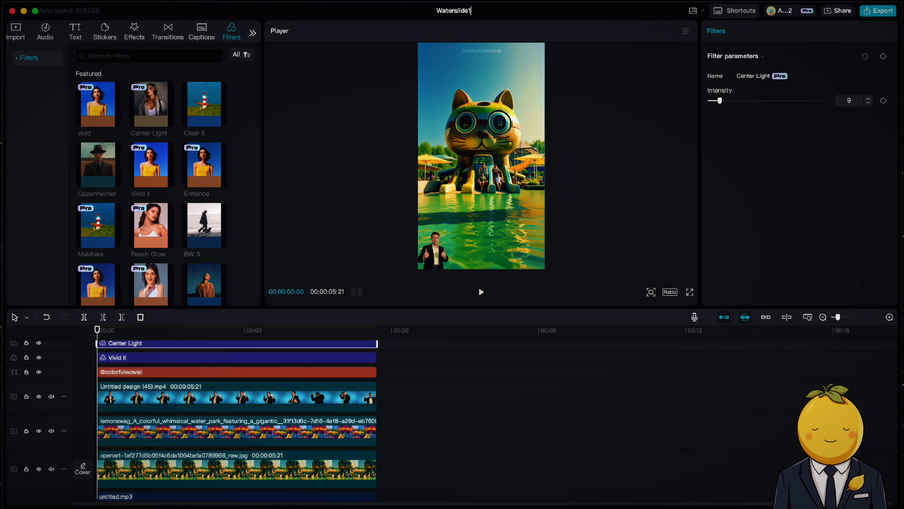
{"action": "left_click", "coordinate": [878, 11]}
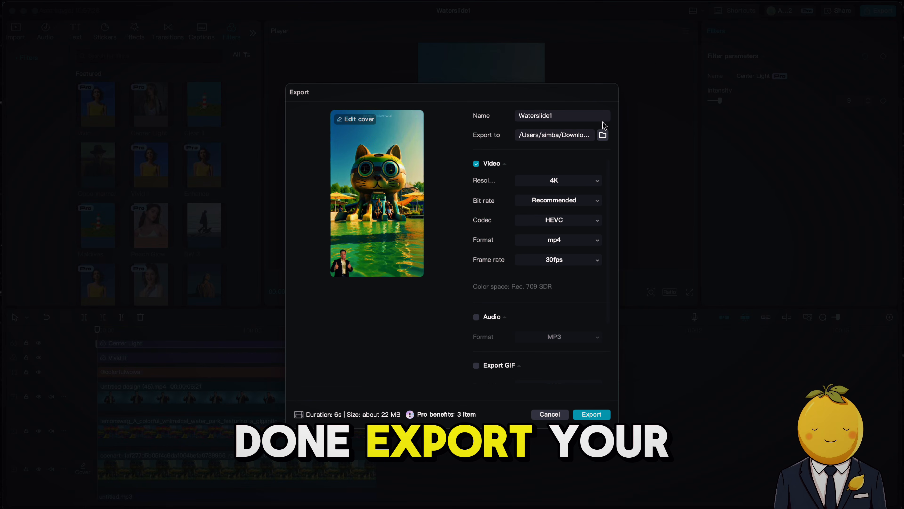
{"action": "left_click", "coordinate": [602, 135]}
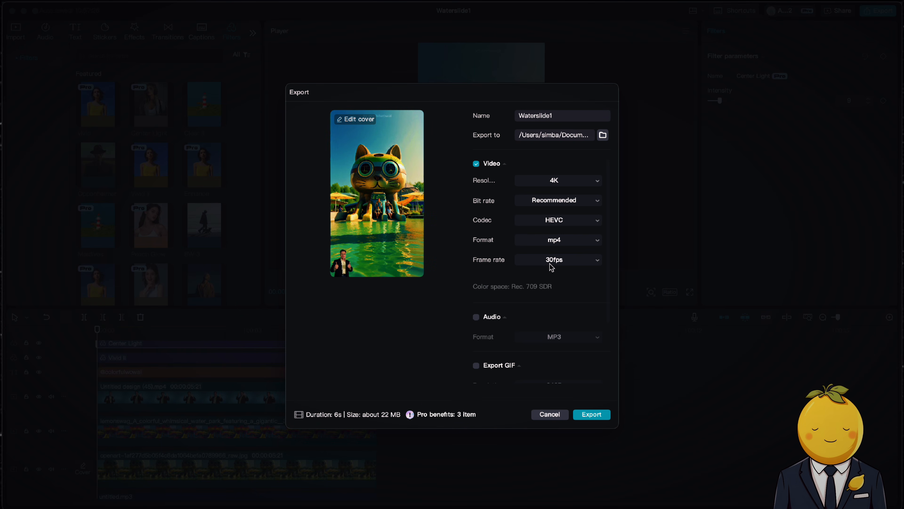
{"action": "left_click", "coordinate": [590, 414]}
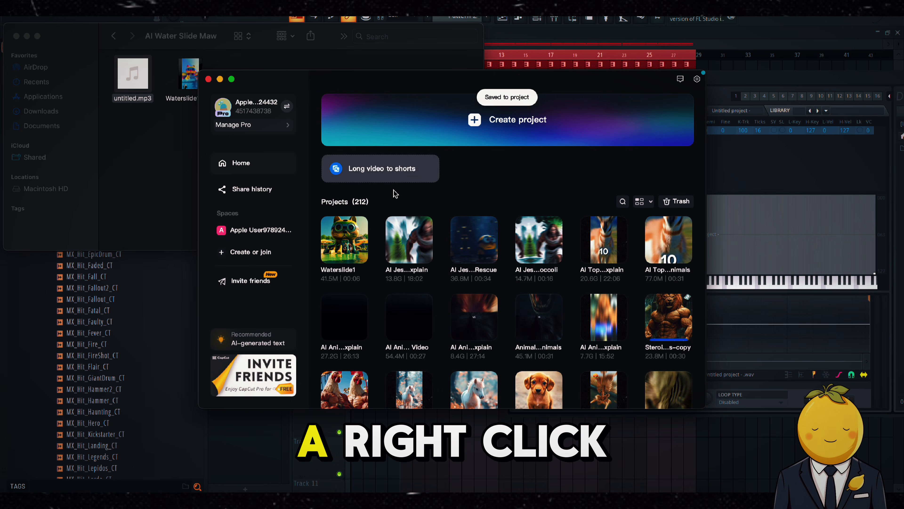
Step: Duplicate the Waterslide1 project and open the copy
{"action": "right_click", "coordinate": [340, 248]}
{"action": "left_click", "coordinate": [372, 287]}
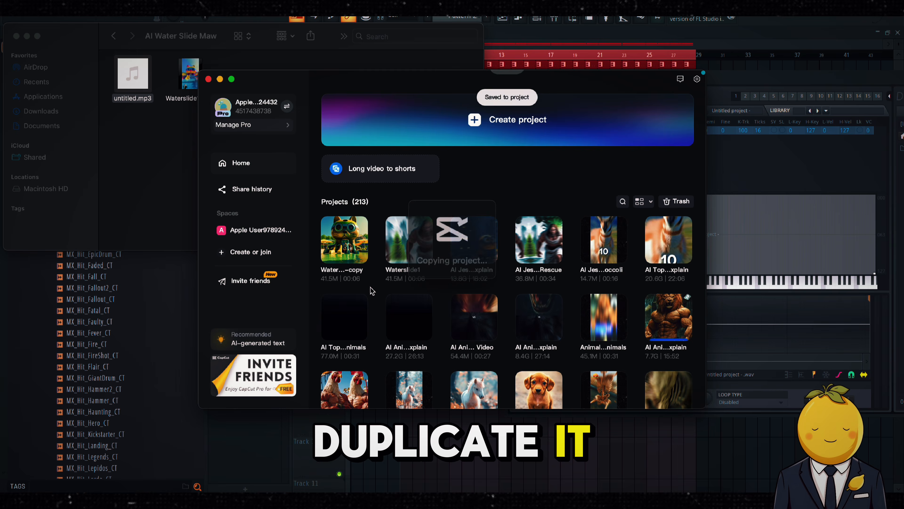
{"action": "left_click", "coordinate": [343, 257]}
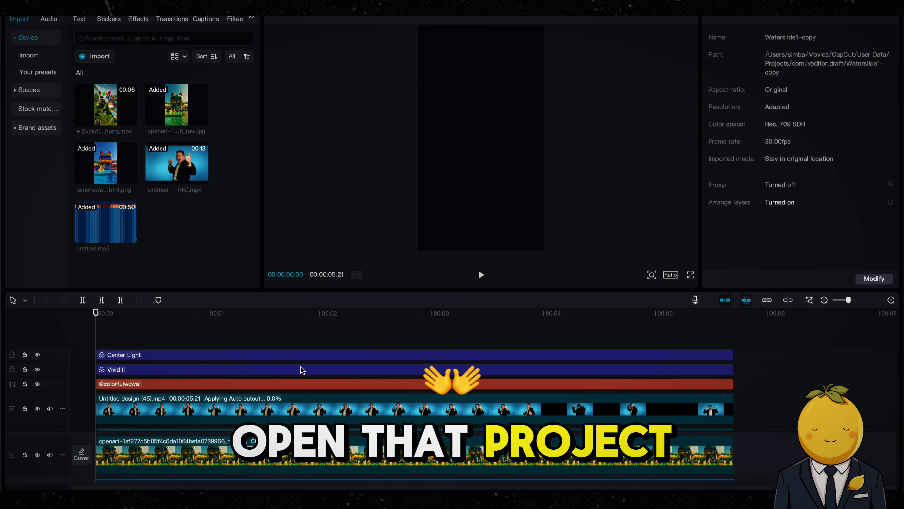
{"action": "left_click_drag", "start_coordinate": [849, 300], "coordinate": [841, 300]}
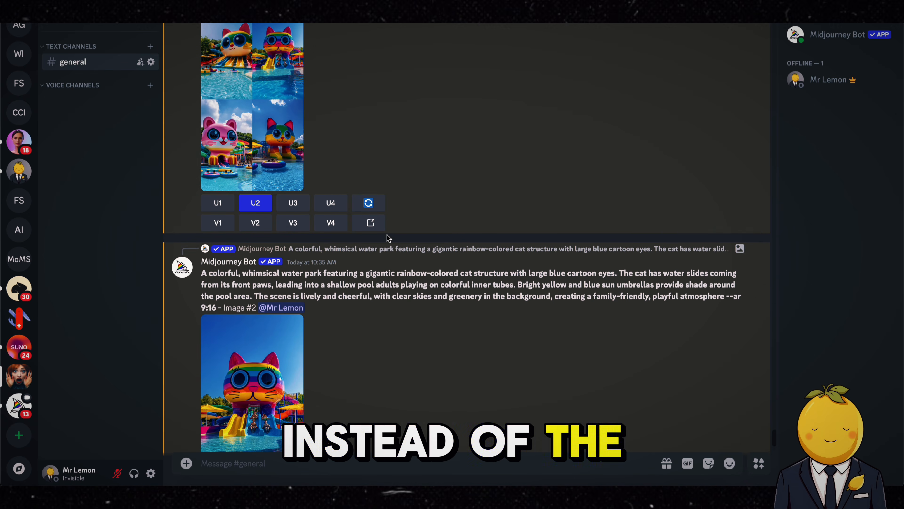
Step: Resubmit the Midjourney water-park prompt with the word cat replaced by dog
{"action": "left_click", "coordinate": [378, 209]}
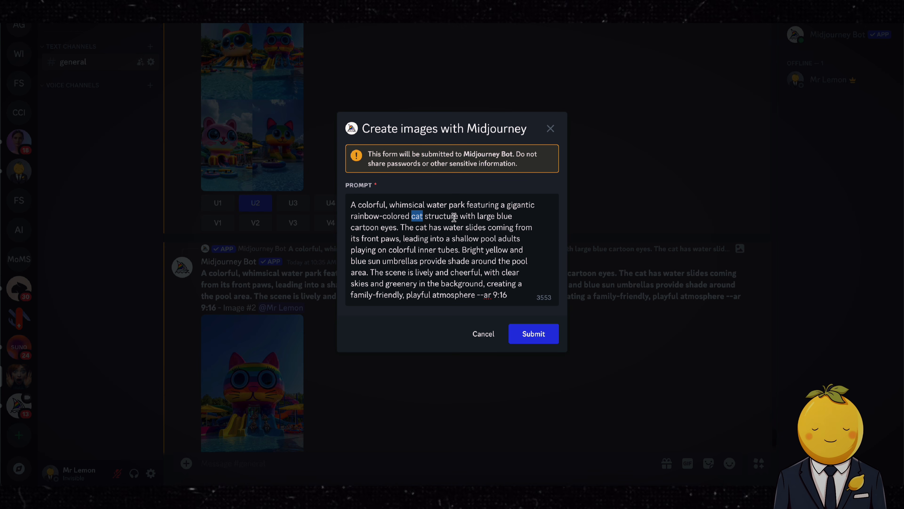
{"action": "type", "text": "dog"}
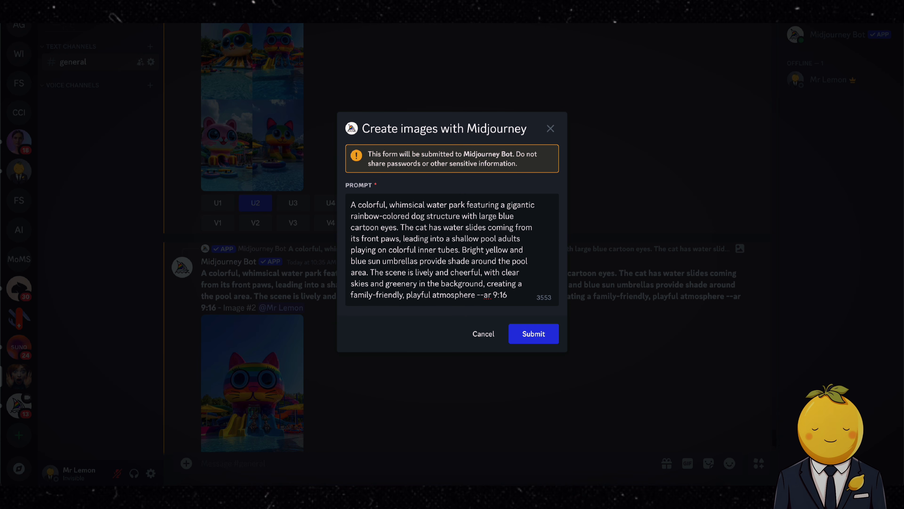
{"action": "left_click", "coordinate": [531, 333]}
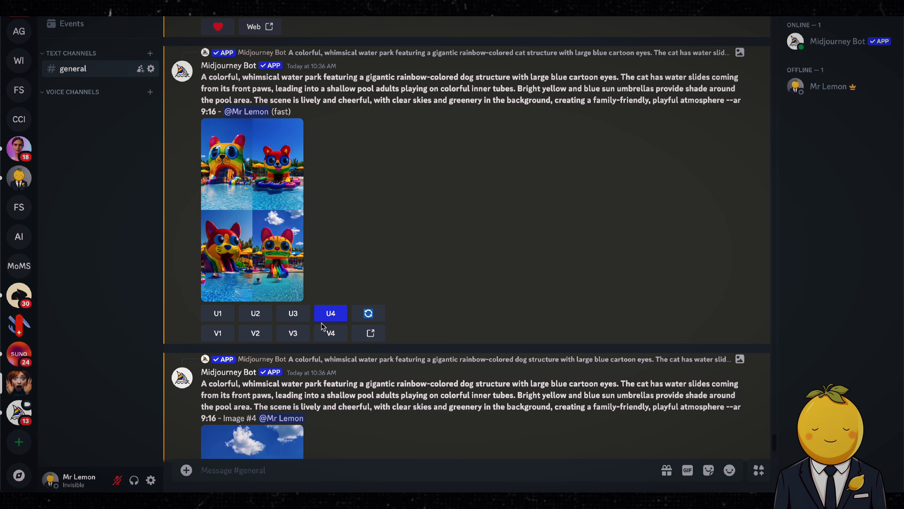
Step: Preview the dog water-park grid and upscale the third image
{"action": "left_click", "coordinate": [257, 207]}
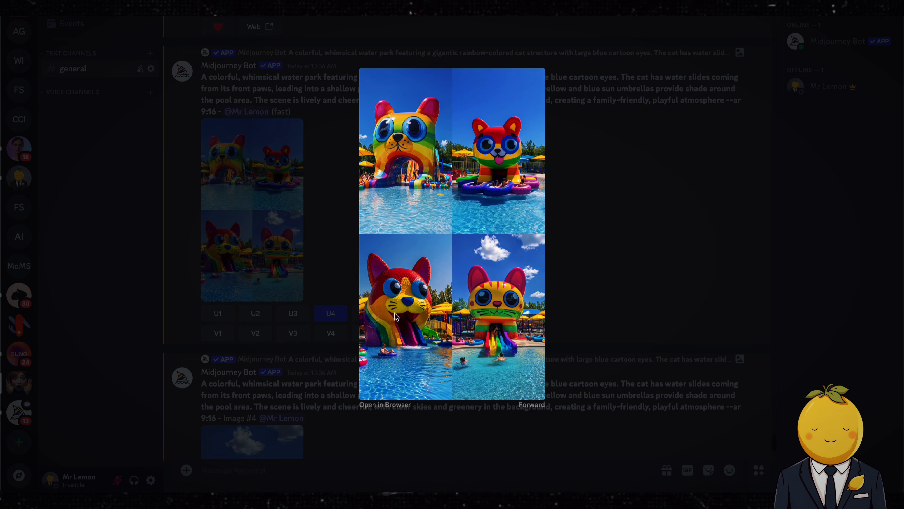
{"action": "left_click", "coordinate": [722, 190]}
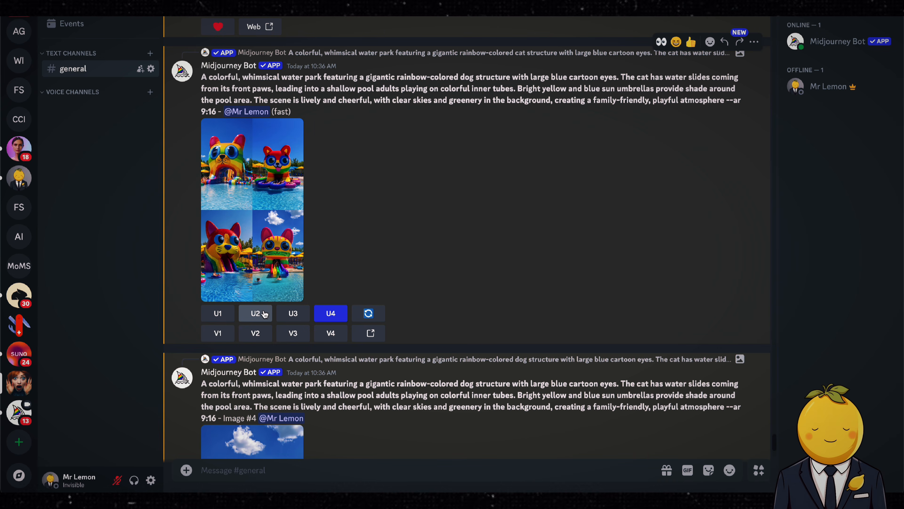
{"action": "left_click", "coordinate": [291, 313]}
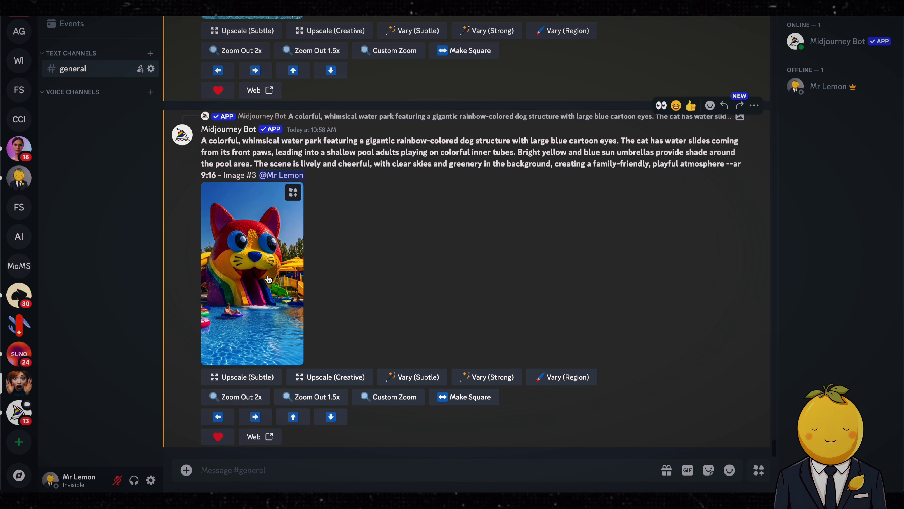
Step: Open the upscaled dog water-park image in the browser and save it to Downloads
{"action": "left_click", "coordinate": [271, 284]}
{"action": "left_click", "coordinate": [392, 404]}
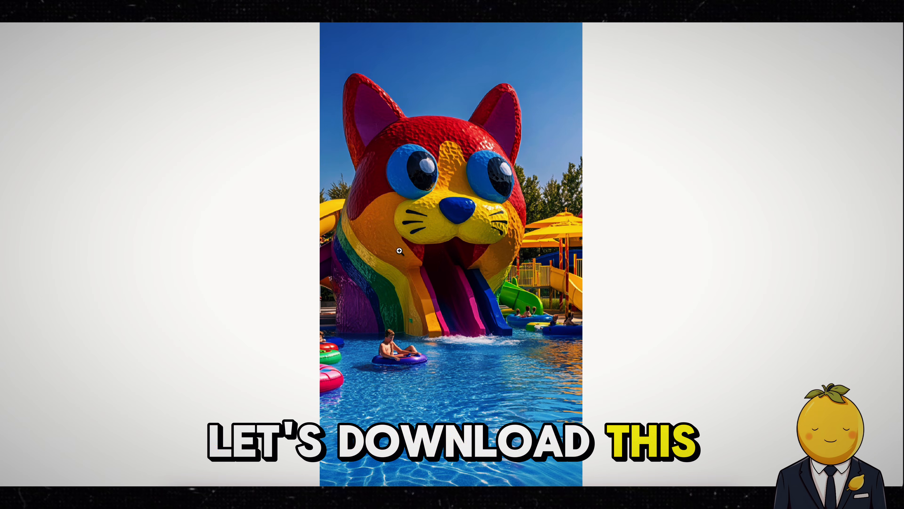
{"action": "right_click", "coordinate": [433, 222]}
{"action": "left_click", "coordinate": [441, 223]}
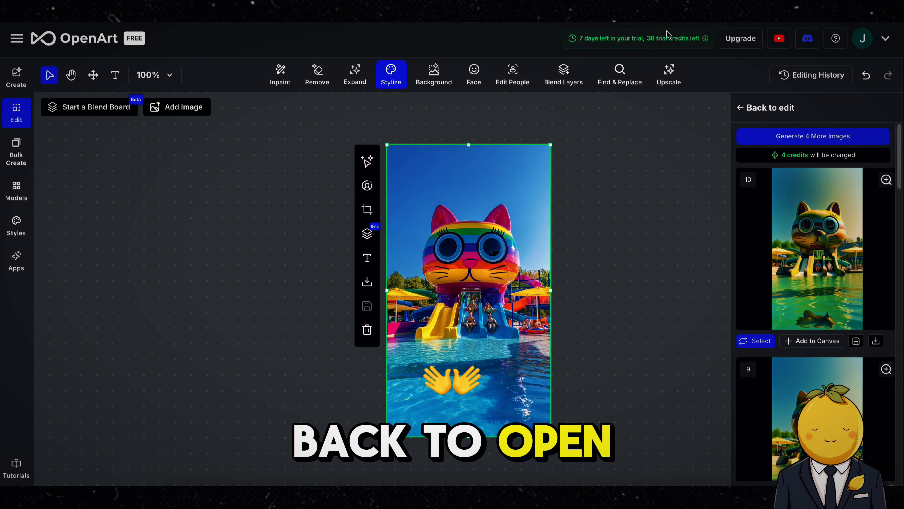
Step: Delete the current canvas image and upload the new lemonswag water-park PNG ending fe94c1a
{"action": "key", "text": "Delete"}
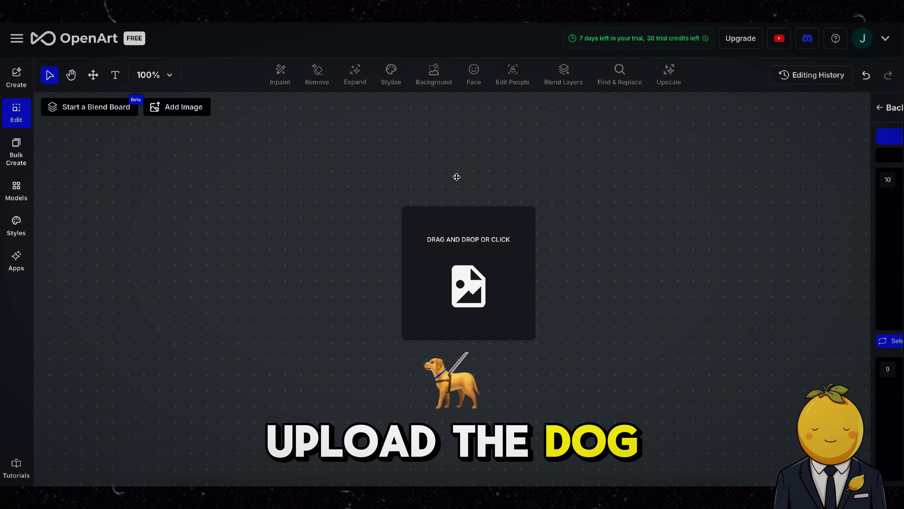
{"action": "left_click", "coordinate": [463, 239]}
{"action": "left_click", "coordinate": [298, 231]}
{"action": "key", "text": "Up"}
{"action": "key", "text": "Up"}
{"action": "key", "text": "Up"}
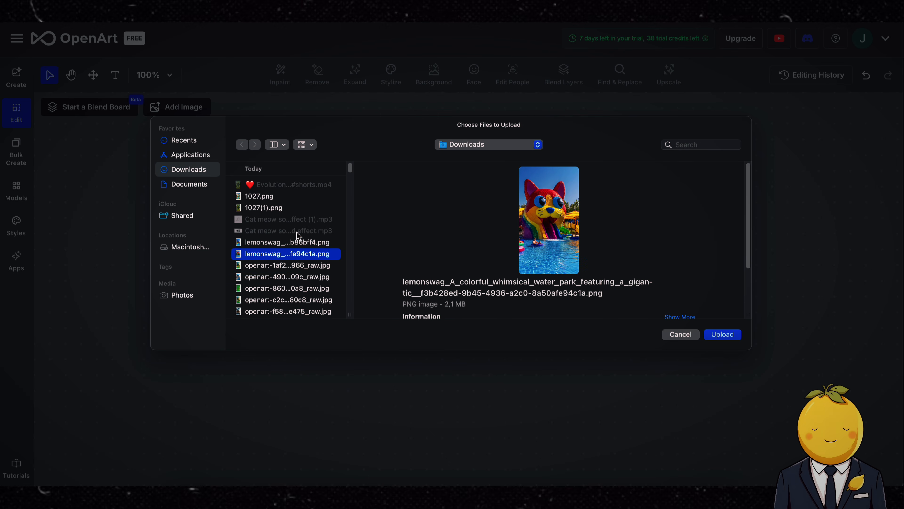
{"action": "key", "text": "Down"}
{"action": "left_click", "coordinate": [709, 334]}
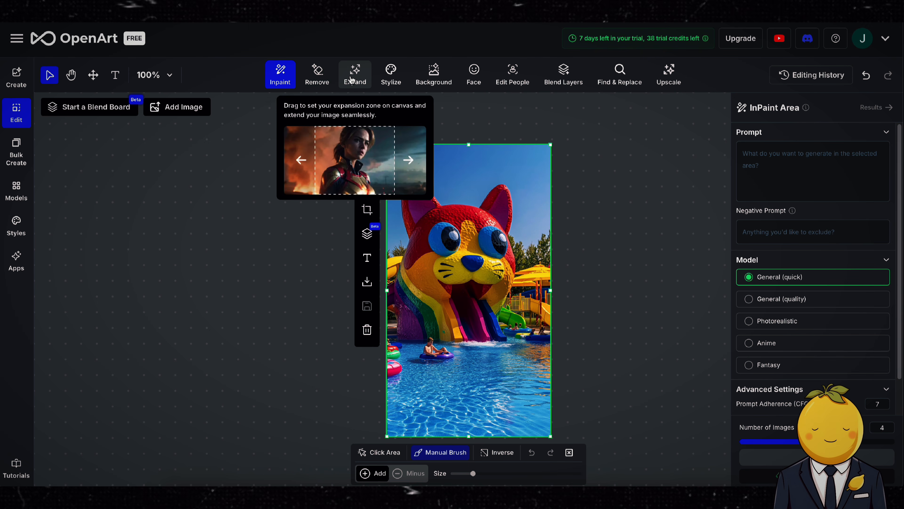
Step: Stylize the image with 1027(1).png uploaded as the style reference and generate the results
{"action": "left_click", "coordinate": [387, 76]}
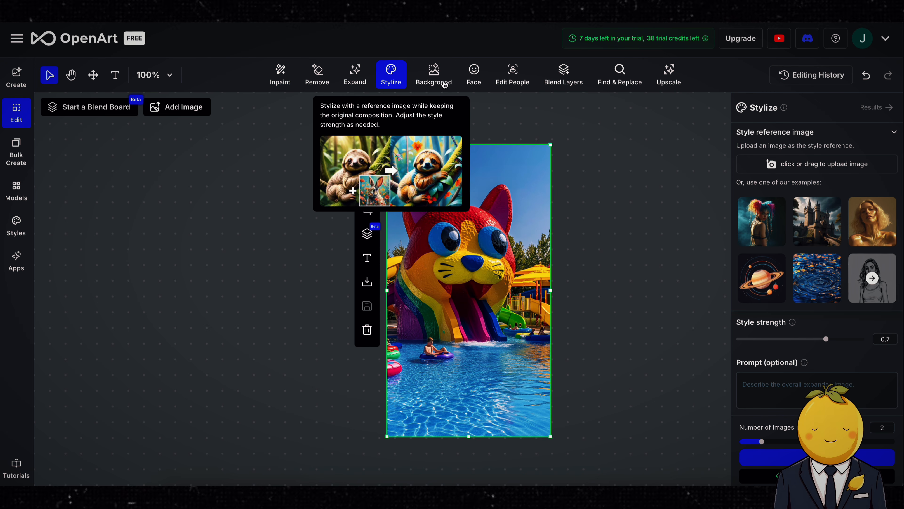
{"action": "left_click", "coordinate": [815, 174]}
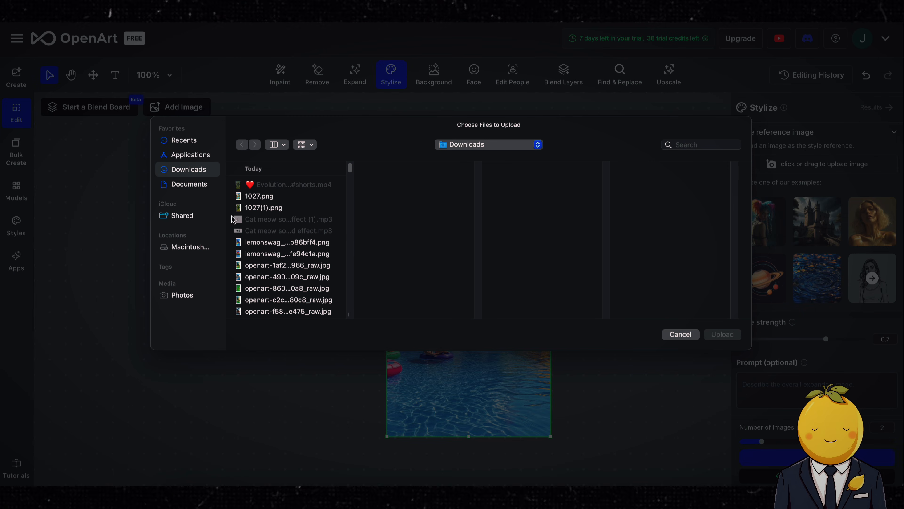
{"action": "left_click", "coordinate": [271, 196]}
{"action": "left_click", "coordinate": [285, 207]}
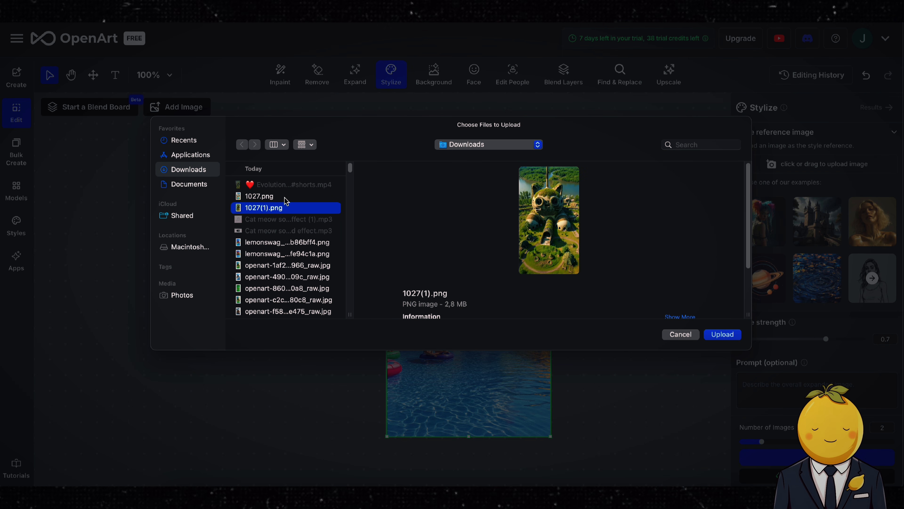
{"action": "left_click", "coordinate": [720, 335]}
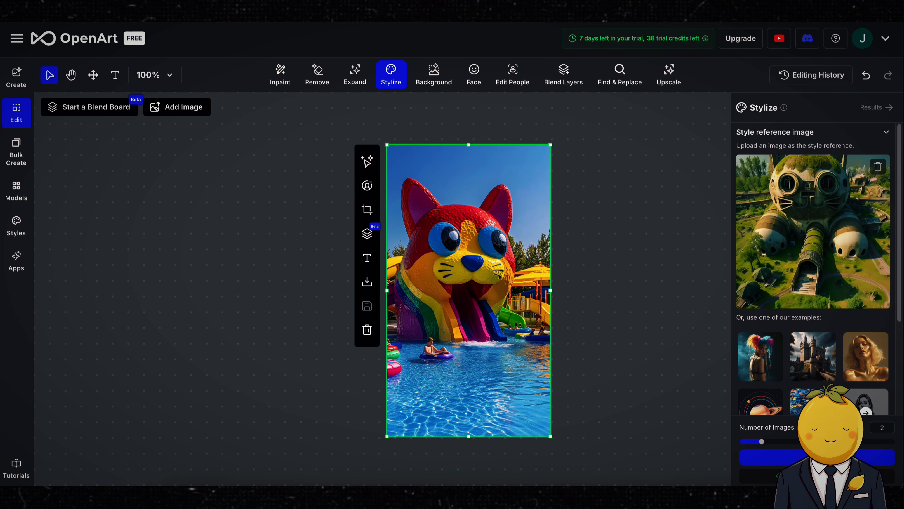
{"action": "left_click", "coordinate": [874, 457]}
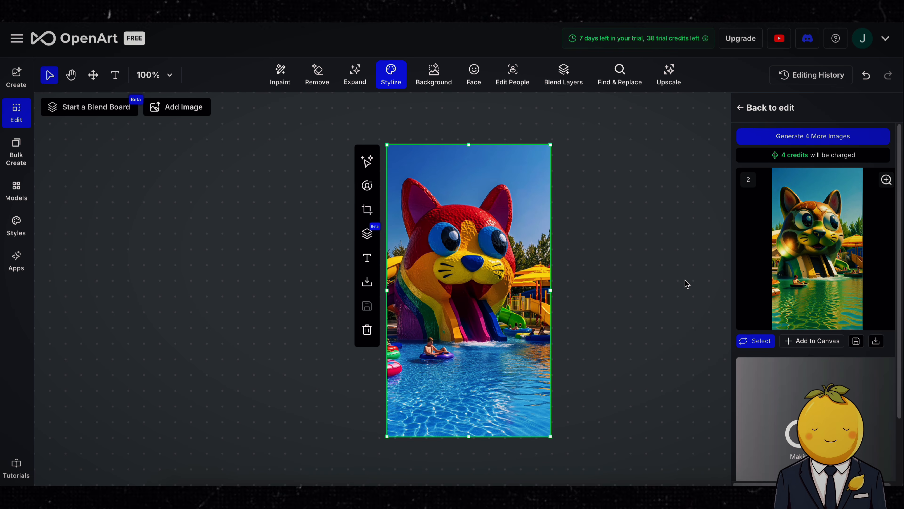
Step: Preview the stylized results and download the chosen one
{"action": "left_click", "coordinate": [794, 341]}
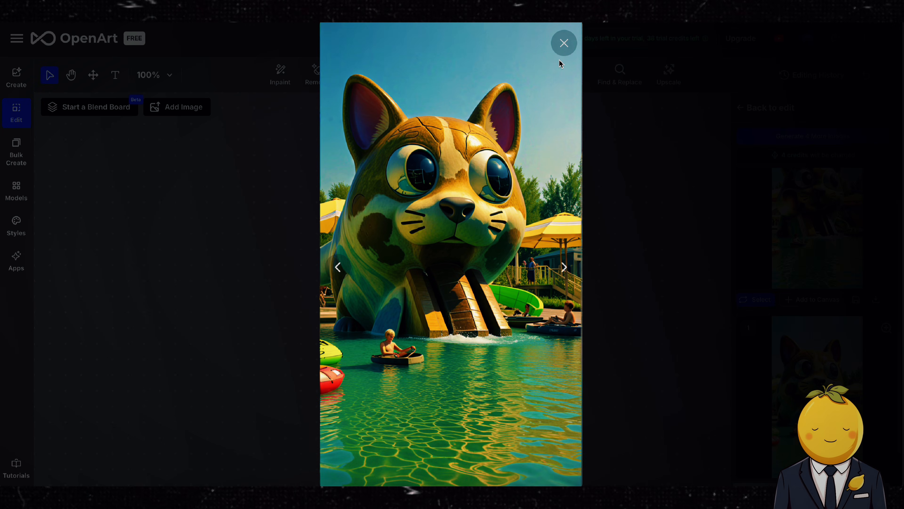
{"action": "left_click", "coordinate": [564, 43]}
{"action": "left_click", "coordinate": [834, 220]}
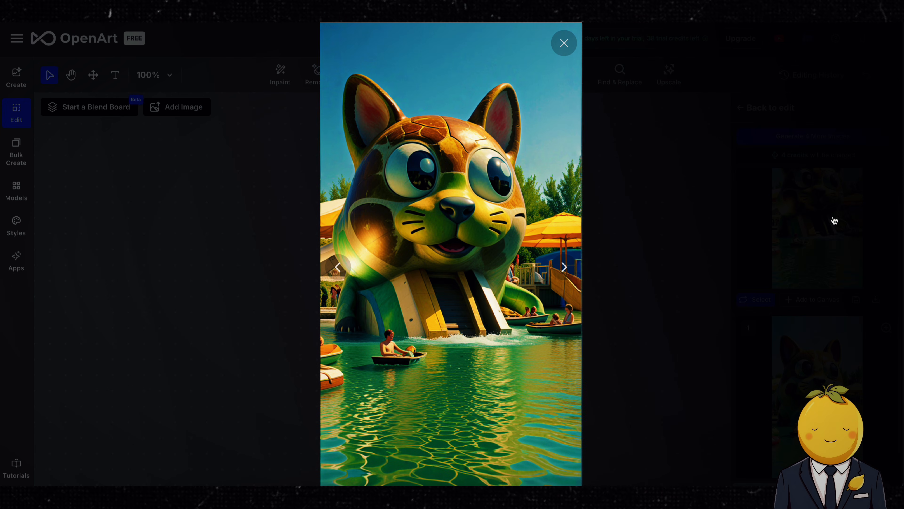
{"action": "left_click", "coordinate": [564, 43]}
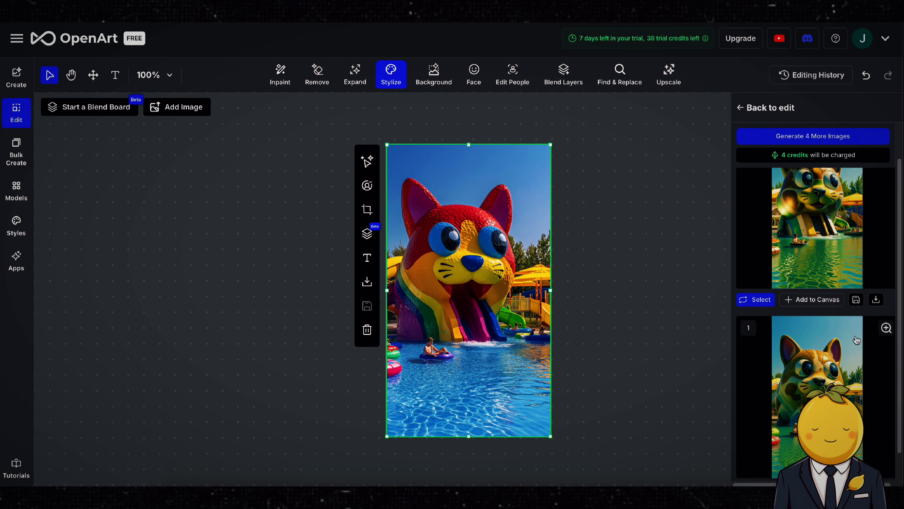
{"action": "left_click", "coordinate": [839, 355]}
{"action": "left_click", "coordinate": [571, 54]}
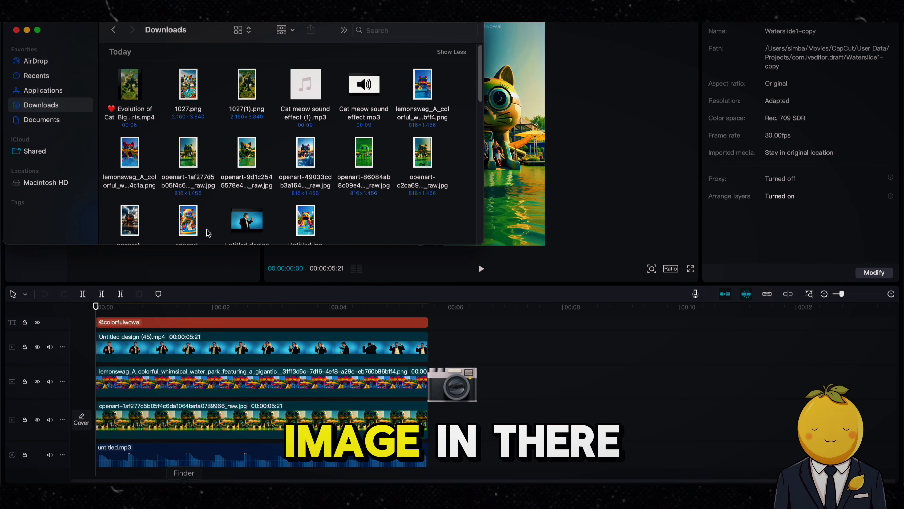
Step: Import the stylized openart JPG and the new lemonswag PNG into the timeline
{"action": "left_click", "coordinate": [240, 181]}
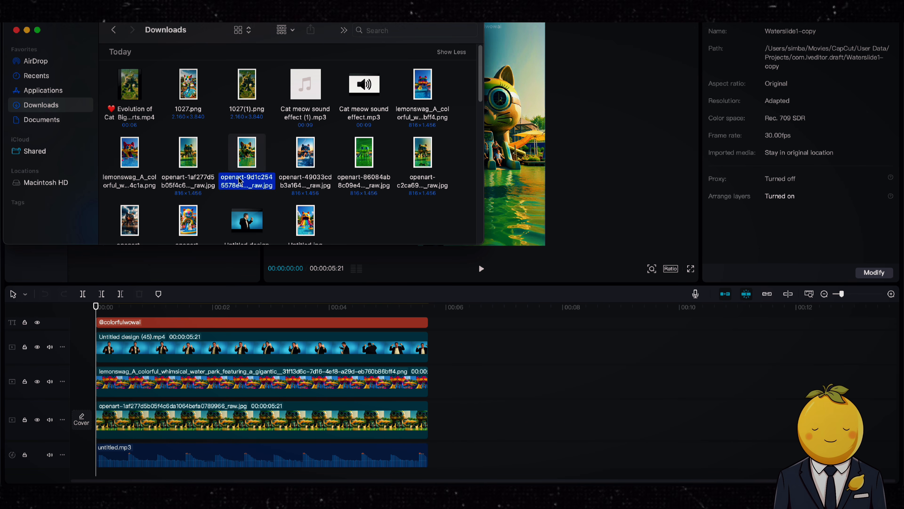
{"action": "left_click", "coordinate": [136, 189], "text": "super"}
{"action": "left_click_drag", "start_coordinate": [137, 189], "coordinate": [463, 391]}
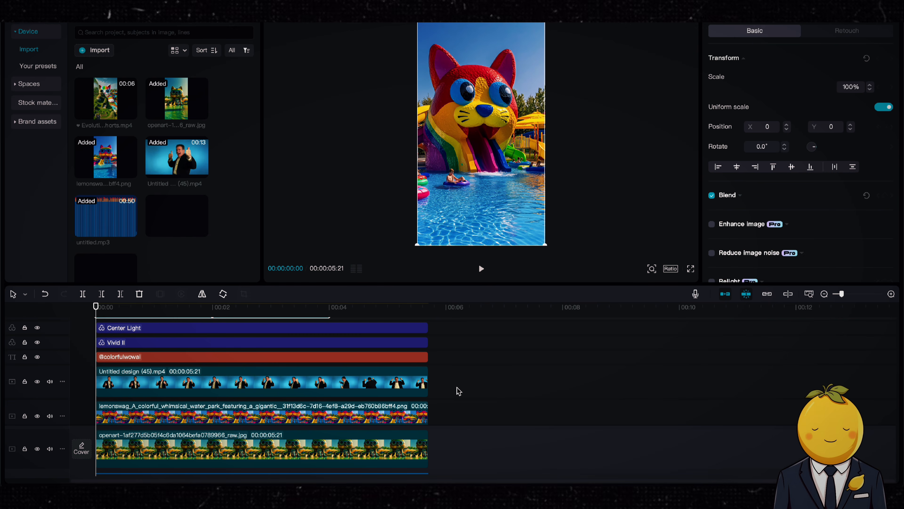
Step: Move the new image clips to the start of the timeline
{"action": "scroll", "coordinate": [374, 378], "scroll_direction": "up", "scroll_amount": 3}
{"action": "left_click_drag", "start_coordinate": [385, 348], "coordinate": [126, 364]}
{"action": "left_click_drag", "start_coordinate": [213, 361], "coordinate": [427, 354]}
Step: Copy the original water-park clip's attributes and paste them onto the new lemonswag clip
{"action": "right_click", "coordinate": [391, 392]}
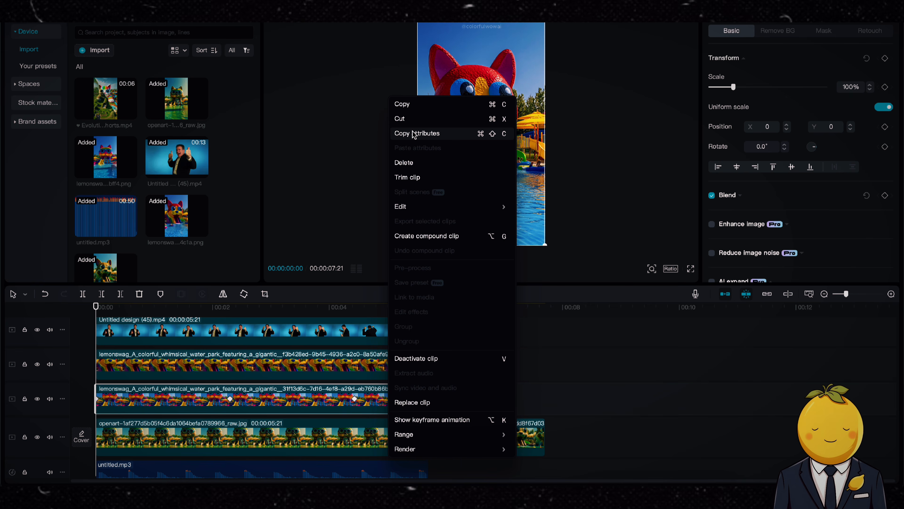
{"action": "left_click", "coordinate": [398, 133]}
{"action": "left_click", "coordinate": [280, 359]}
{"action": "right_click", "coordinate": [280, 358]}
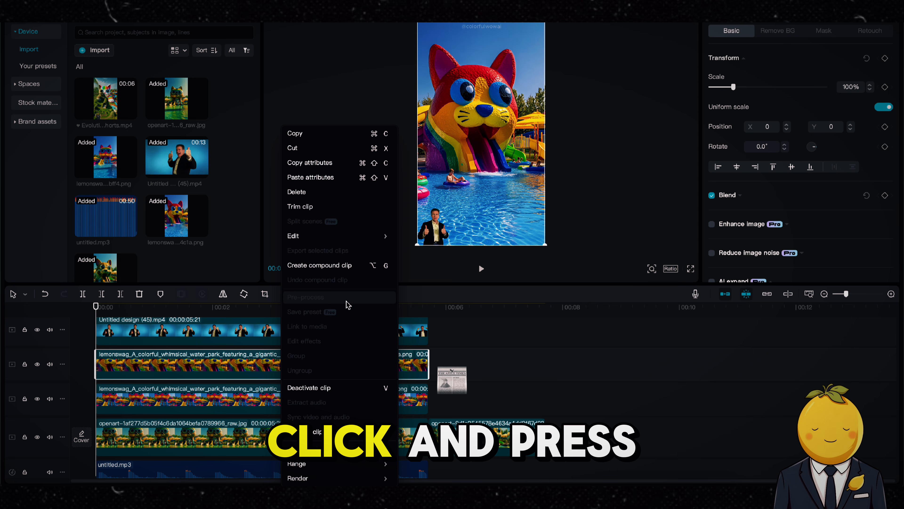
{"action": "left_click", "coordinate": [330, 178]}
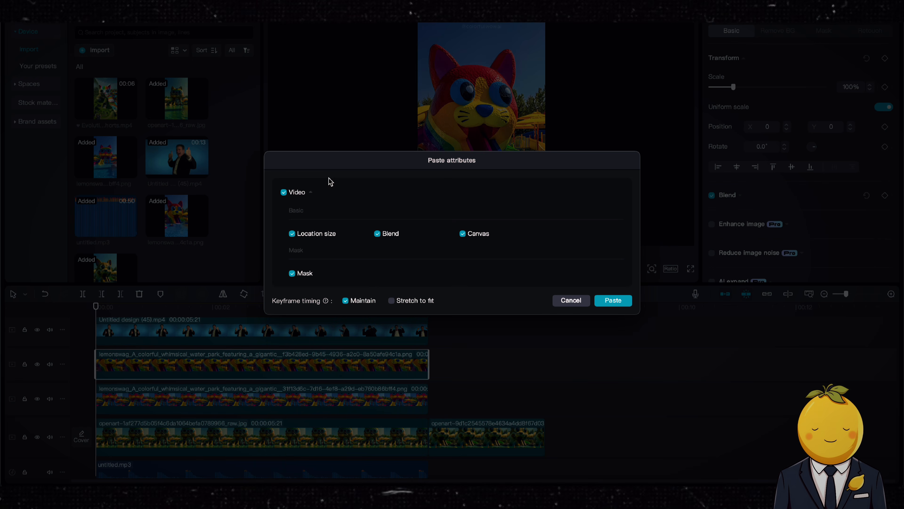
{"action": "left_click", "coordinate": [608, 302]}
Step: Delete the old cat water-park clip and the old background clip
{"action": "left_click", "coordinate": [263, 399]}
{"action": "key", "text": "Delete"}
{"action": "left_click", "coordinate": [432, 419]}
{"action": "key", "text": "Delete"}
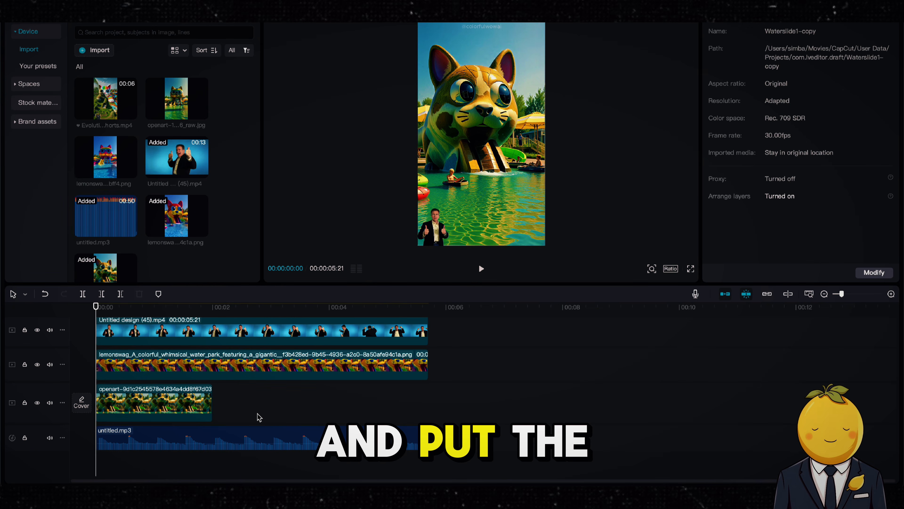
Step: Extend the stylized background clip to the video's full length and play it back
{"action": "left_click_drag", "start_coordinate": [212, 402], "coordinate": [429, 397]}
{"action": "key", "text": "space"}
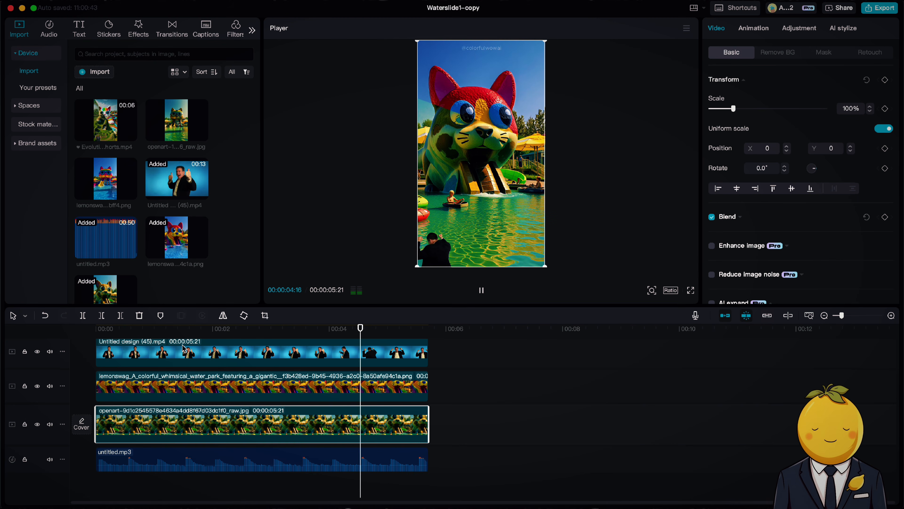
Step: Export the video as Waterslide1-copy in 4K
{"action": "key", "text": "super+e"}
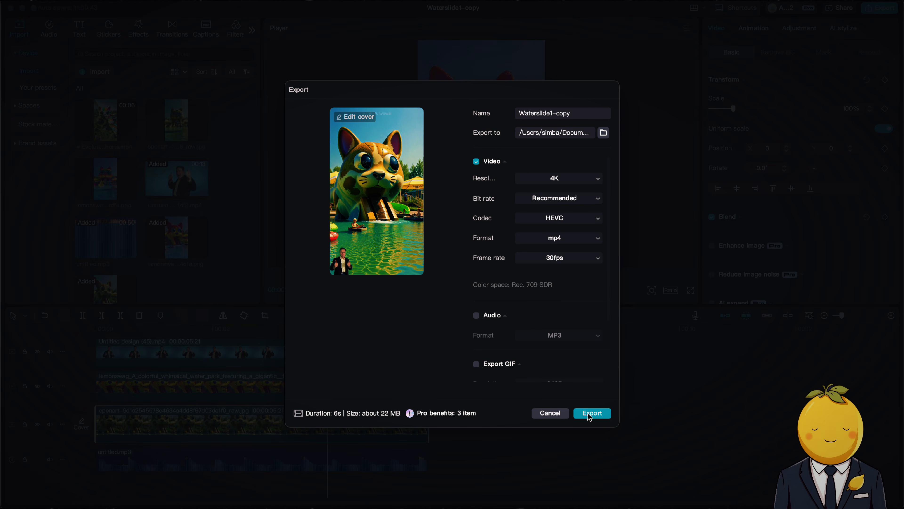
{"action": "left_click", "coordinate": [592, 413]}
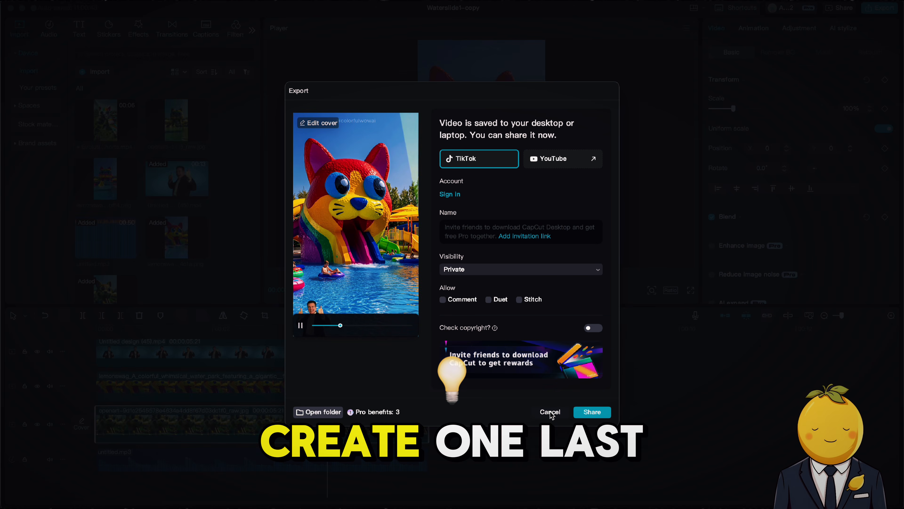
{"action": "left_click", "coordinate": [550, 412]}
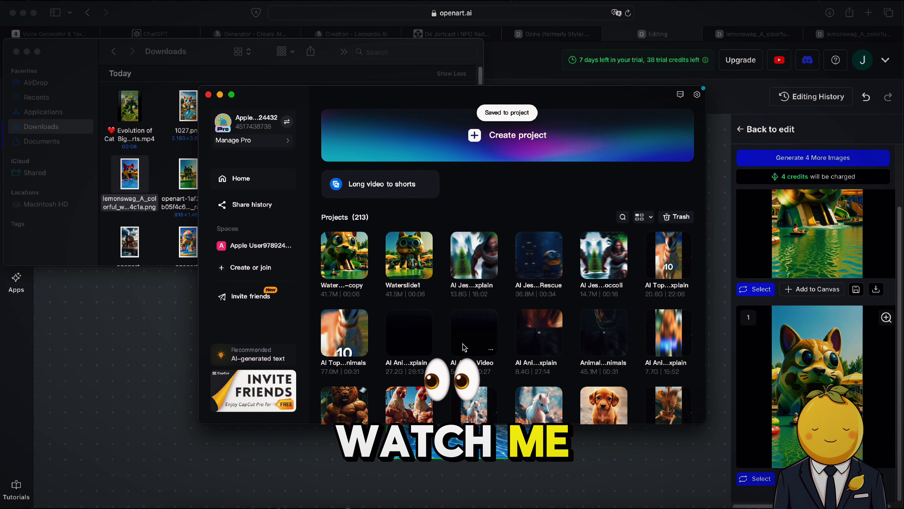
Step: Duplicate the Waterslide1-copy project and open the copy
{"action": "right_click", "coordinate": [405, 259]}
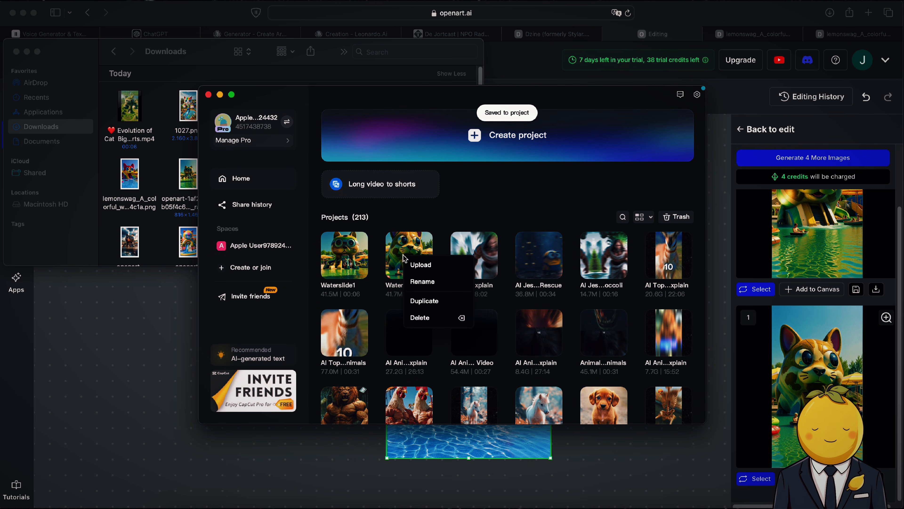
{"action": "left_click", "coordinate": [432, 301]}
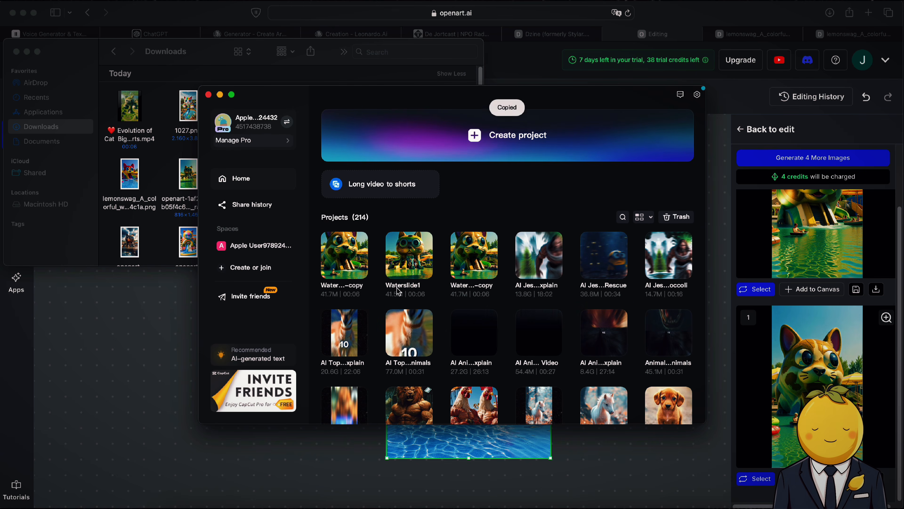
{"action": "left_click", "coordinate": [353, 262]}
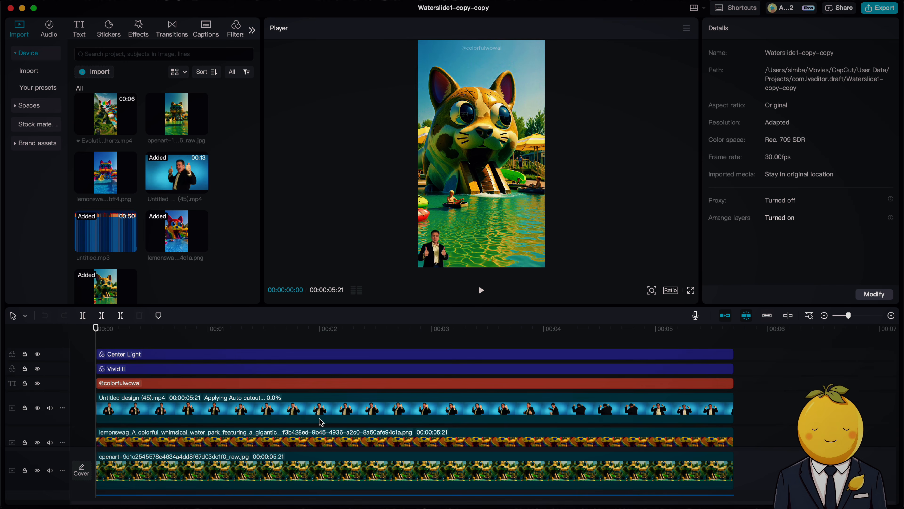
Step: Import the openart-49033cd image into the timeline
{"action": "left_click_drag", "start_coordinate": [848, 316], "coordinate": [841, 316]}
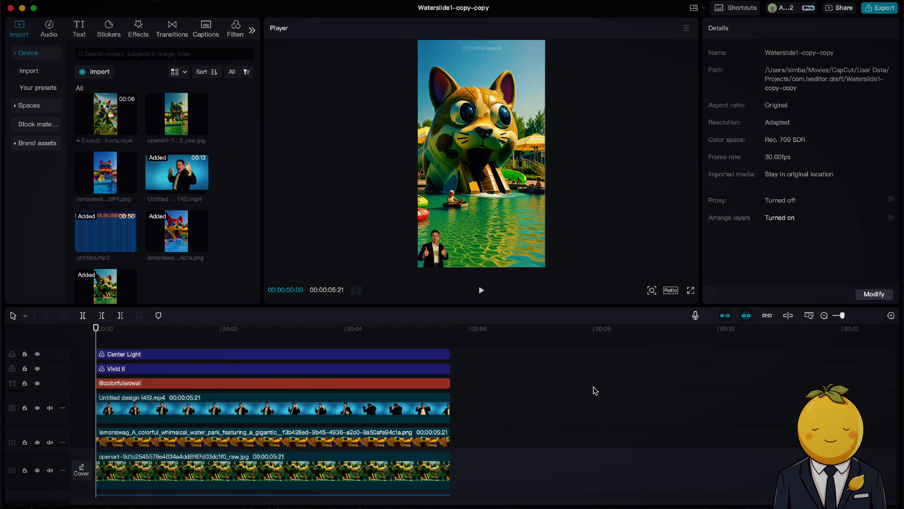
{"action": "scroll", "coordinate": [321, 481], "scroll_direction": "down", "scroll_amount": 2}
{"action": "left_click", "coordinate": [183, 505]}
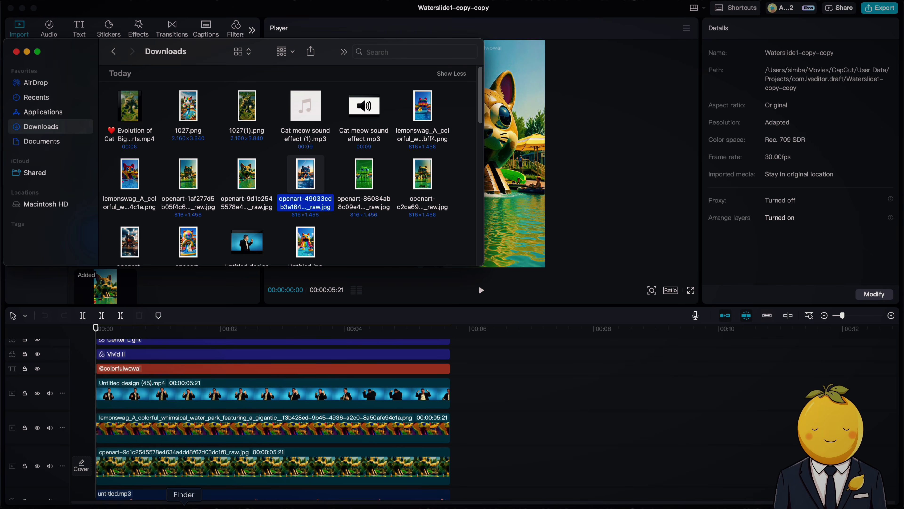
{"action": "left_click", "coordinate": [259, 204]}
{"action": "left_click_drag", "start_coordinate": [295, 200], "coordinate": [506, 411]}
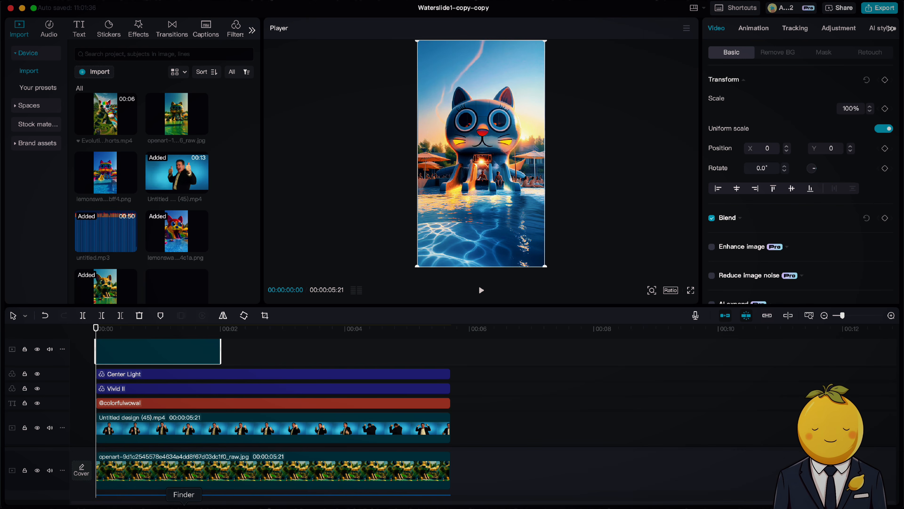
Step: Import the lemonswag PNG ending bff4 and place it on its own track at the timeline start
{"action": "left_click", "coordinate": [184, 505]}
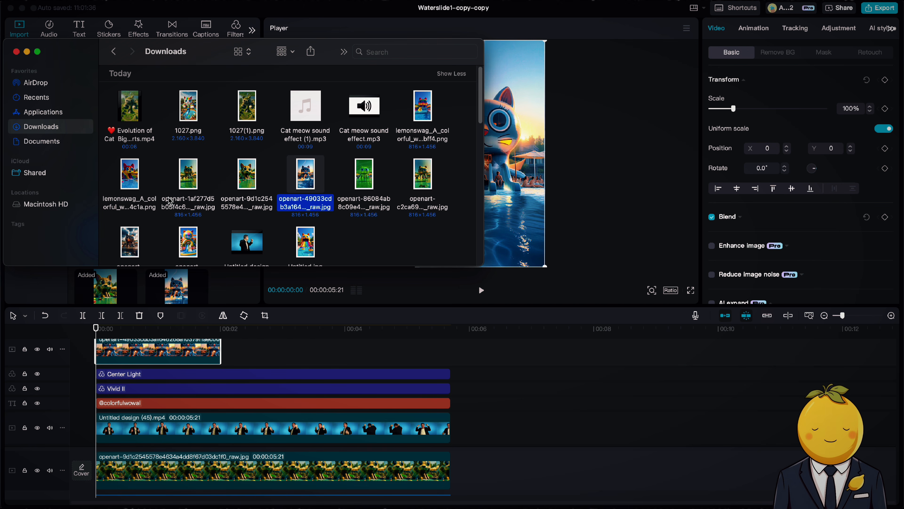
{"action": "left_click_drag", "start_coordinate": [423, 111], "coordinate": [528, 431]}
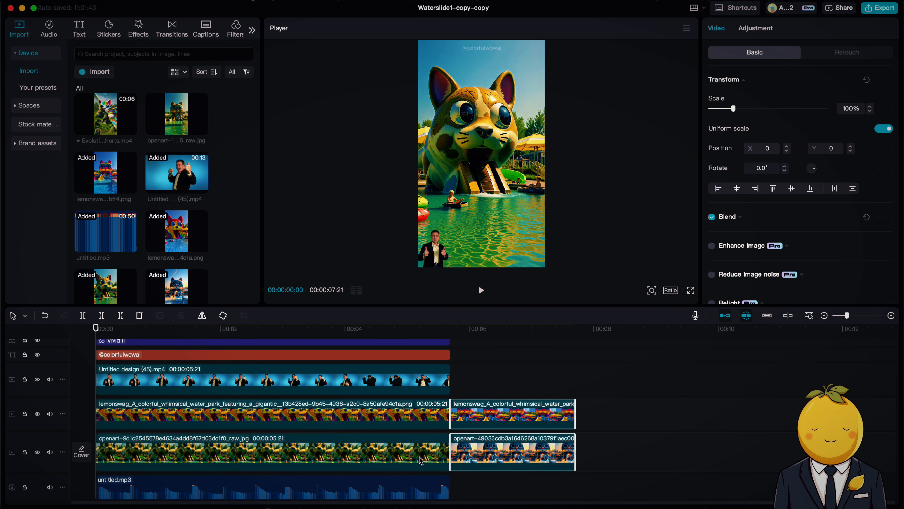
{"action": "left_click", "coordinate": [425, 416]}
{"action": "left_click_drag", "start_coordinate": [523, 412], "coordinate": [448, 396]}
{"action": "scroll", "coordinate": [236, 406], "scroll_direction": "down", "scroll_amount": 1}
{"action": "scroll", "coordinate": [397, 416], "scroll_direction": "down", "scroll_amount": 3}
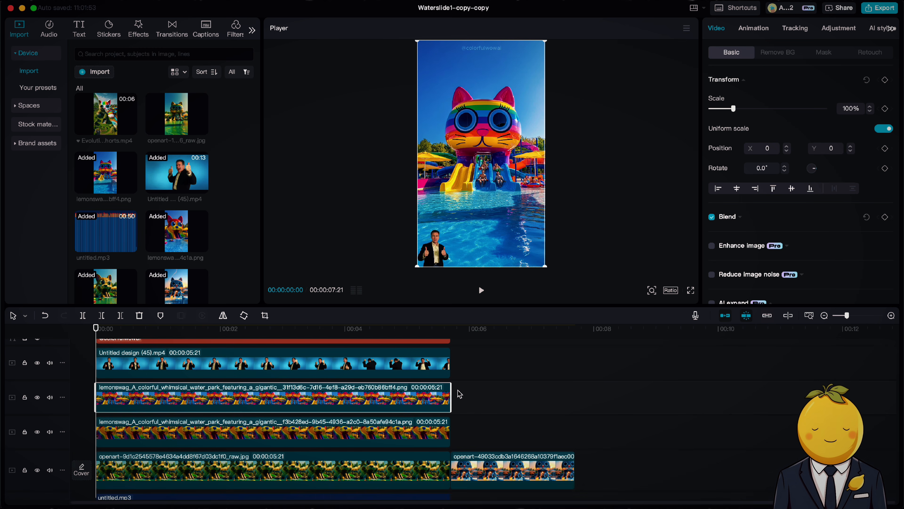
Step: Copy the attributes of the lemonswag 4c1a clip and paste them onto the lemonswag bff4 clip
{"action": "right_click", "coordinate": [393, 423]}
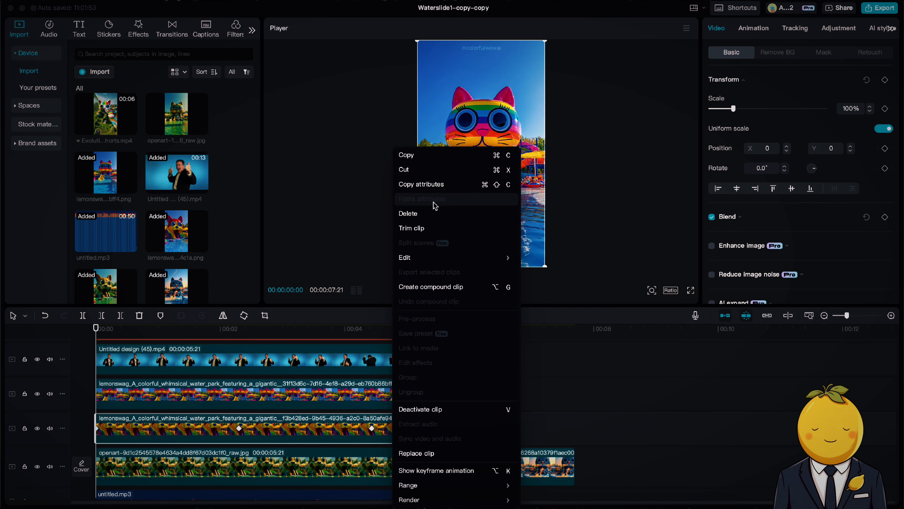
{"action": "left_click", "coordinate": [432, 184]}
{"action": "right_click", "coordinate": [317, 393]}
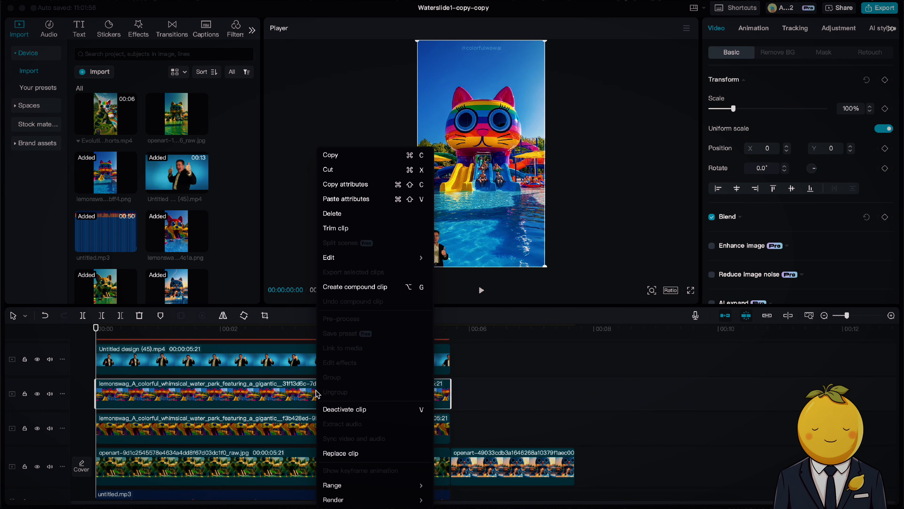
{"action": "left_click", "coordinate": [367, 199]}
{"action": "left_click", "coordinate": [613, 322]}
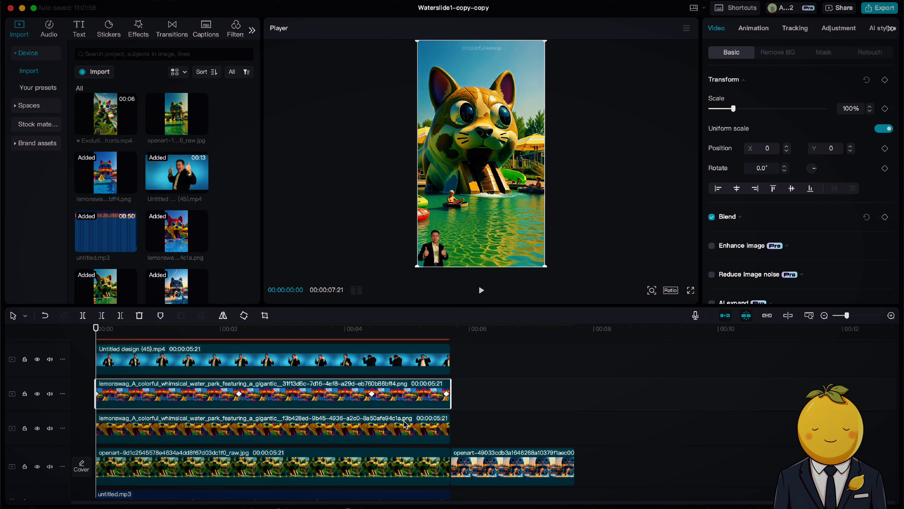
Step: Delete the lemonswag 4c1a clip and the original openart-9d1c background image clip from the timeline
{"action": "left_click", "coordinate": [405, 427]}
{"action": "key", "text": "Delete"}
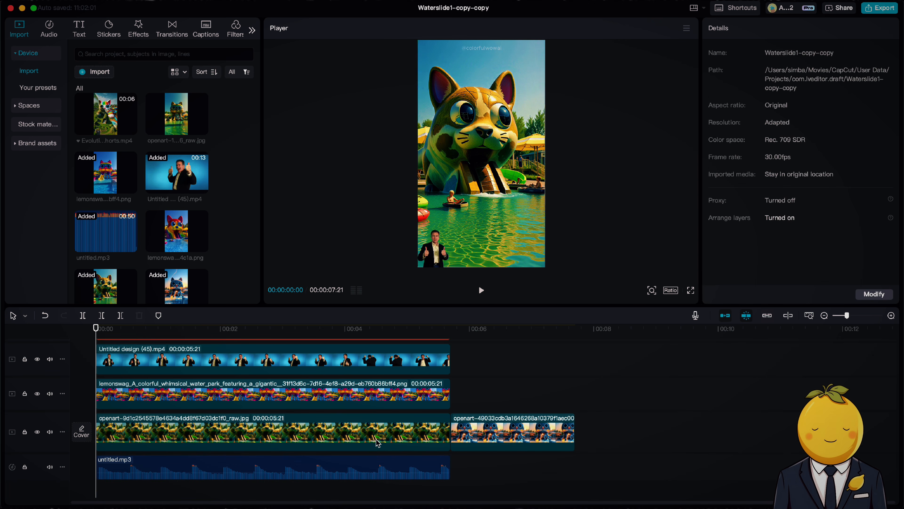
{"action": "left_click", "coordinate": [421, 436]}
{"action": "key", "text": "Delete"}
Step: Move the openart-49033cd image to the start of its track and play the preview
{"action": "left_click_drag", "start_coordinate": [220, 429], "coordinate": [450, 431]}
{"action": "key", "text": "space"}
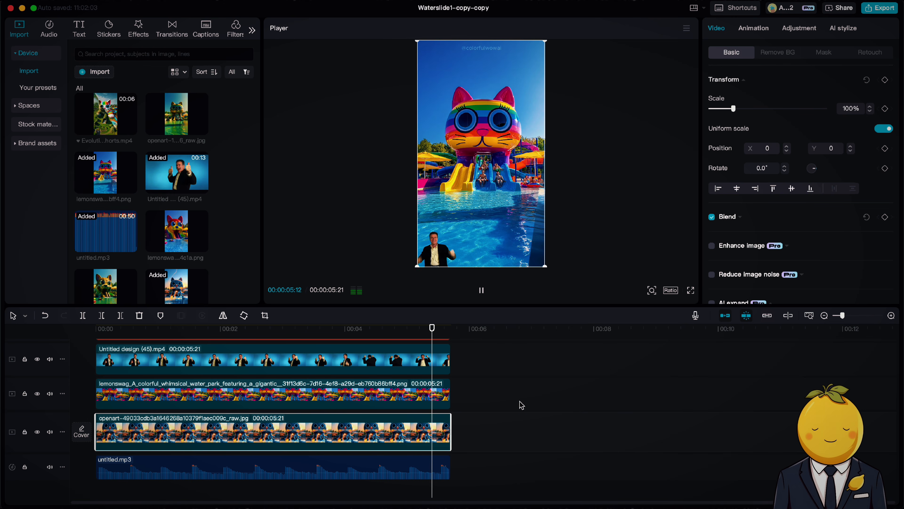
Step: Export the video as Waterslide1-copy-copy in 4K HEVC mp4 at 30fps
{"action": "left_click", "coordinate": [870, 10]}
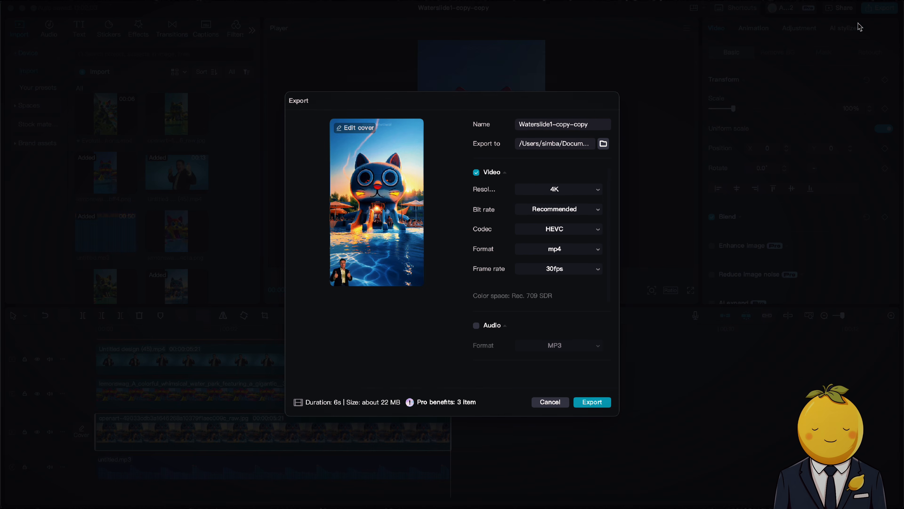
{"action": "left_click", "coordinate": [595, 413]}
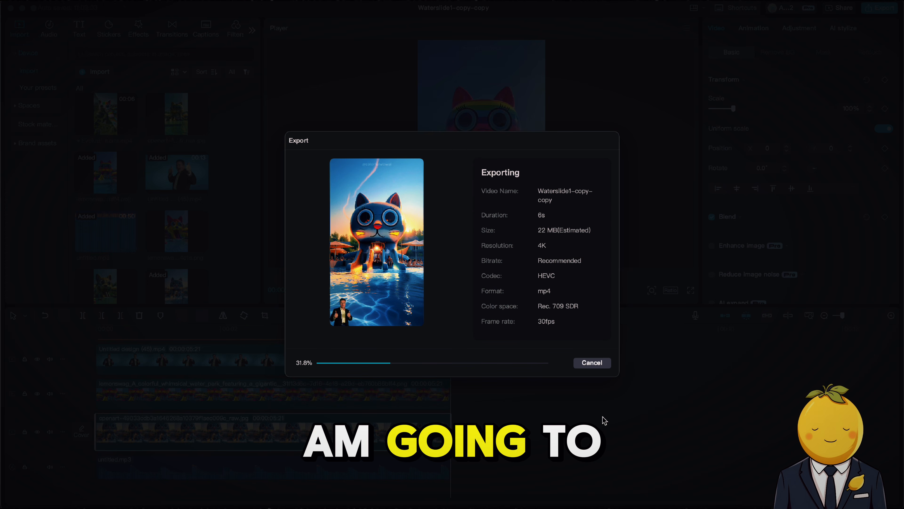